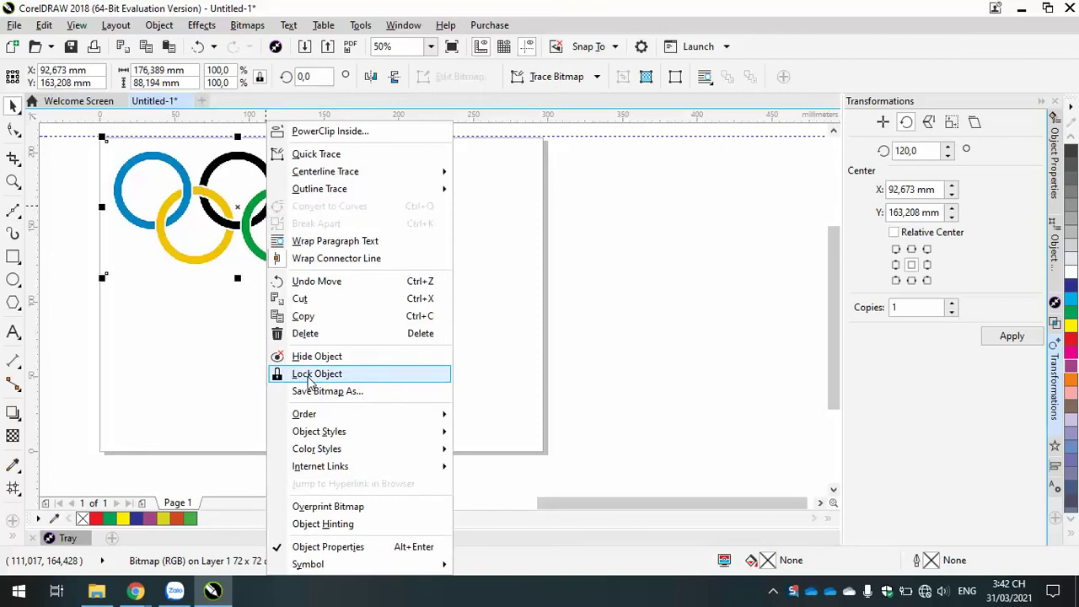
Step: Lock the Olympic rings bitmap so it stays fixed as a tracing reference
left_click(310, 374)
left_click(333, 317)
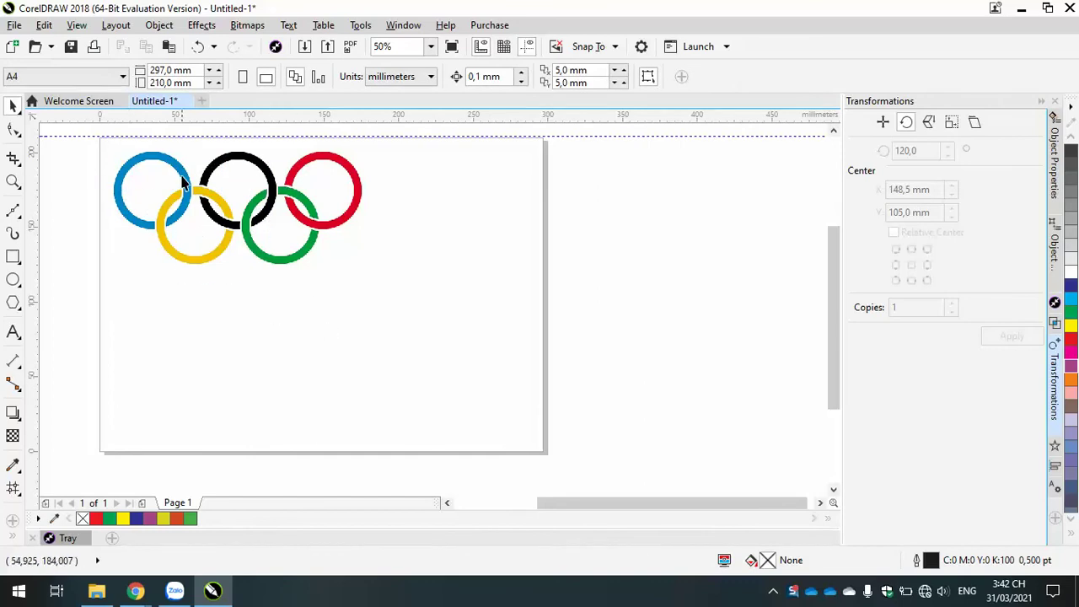
left_click(164, 150)
left_click(233, 313)
Step: Draw a circle about 43 mm in diameter over the blue and yellow rings with the Ellipse tool
scroll(124, 150, "up", 1)
scroll(126, 150, "up", 1)
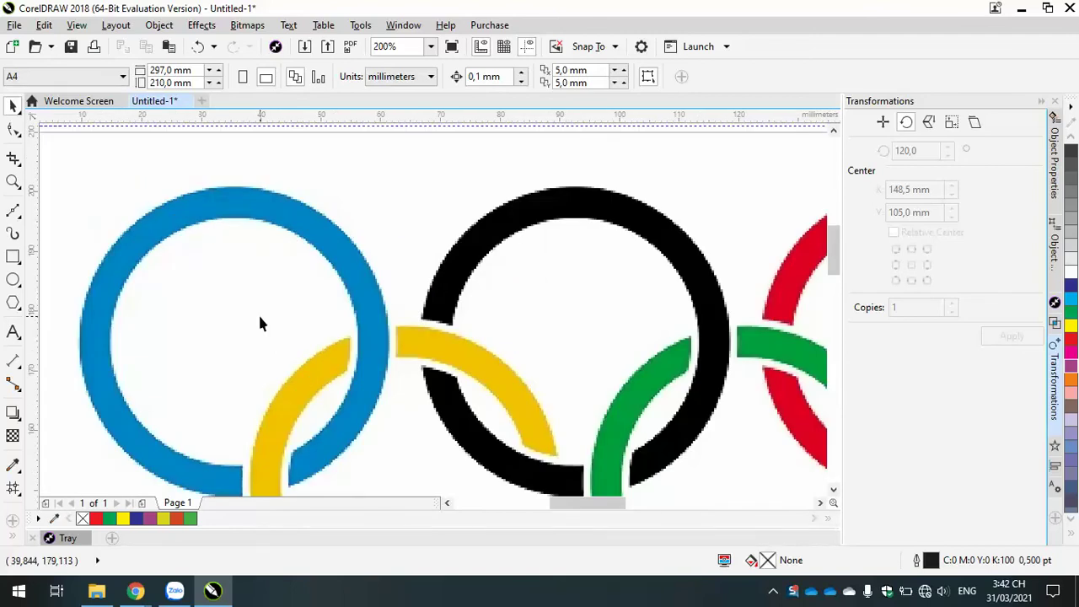
scroll(260, 320, "down", 1)
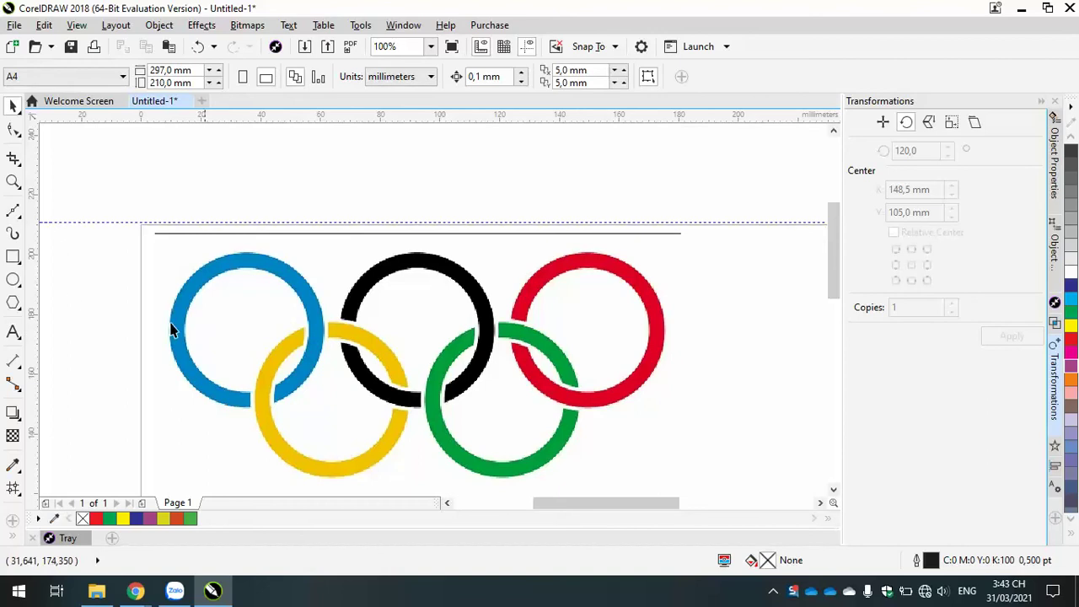
left_click(14, 281)
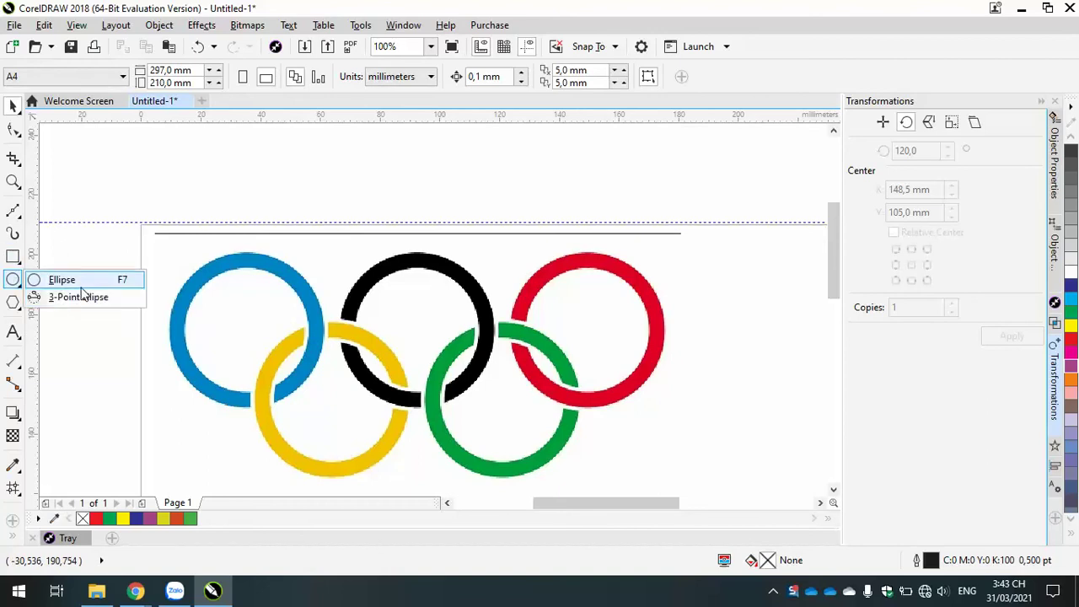
left_click(53, 282)
left_click_drag(216, 295, 312, 428)
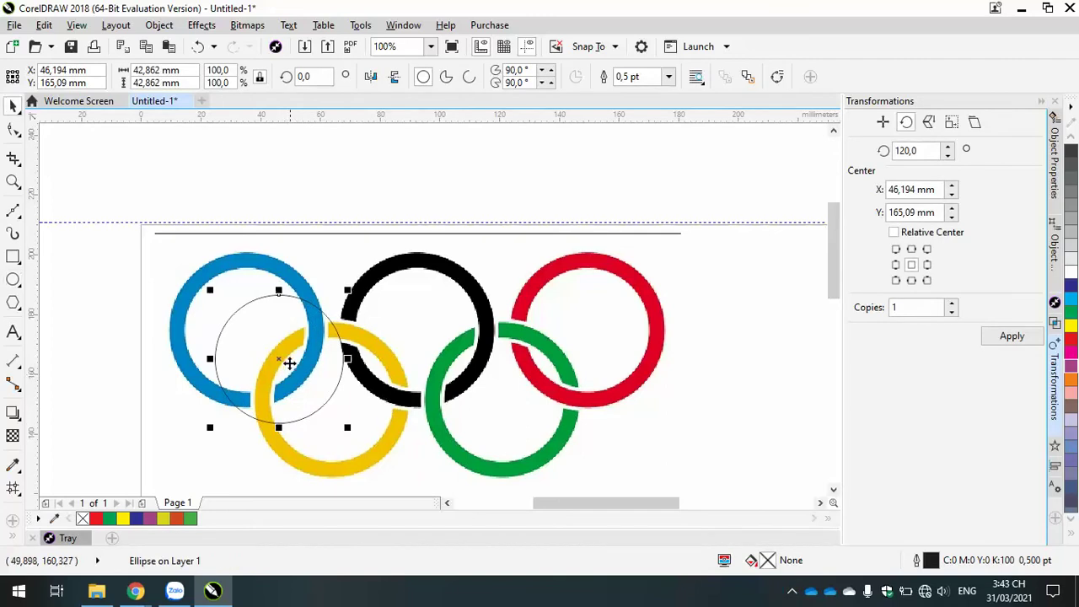
Step: Move the circle onto the blue ring and enlarge it to about 55 mm so it surrounds the ring's outer edge
key("space")
left_click_drag(291, 364, 238, 315)
left_click_drag(295, 382, 351, 417)
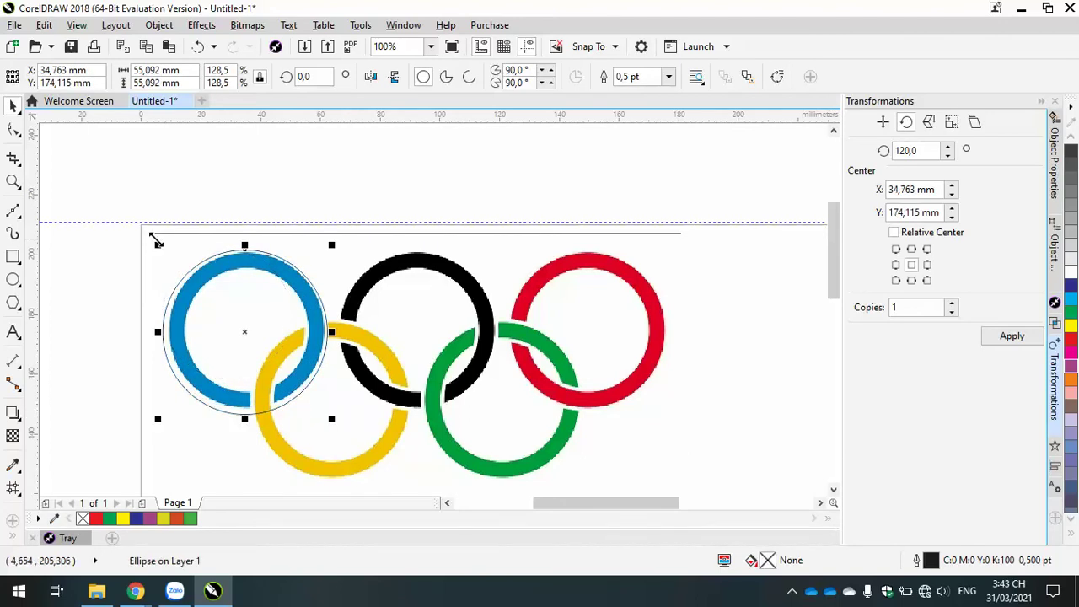
left_click_drag(157, 238, 154, 232)
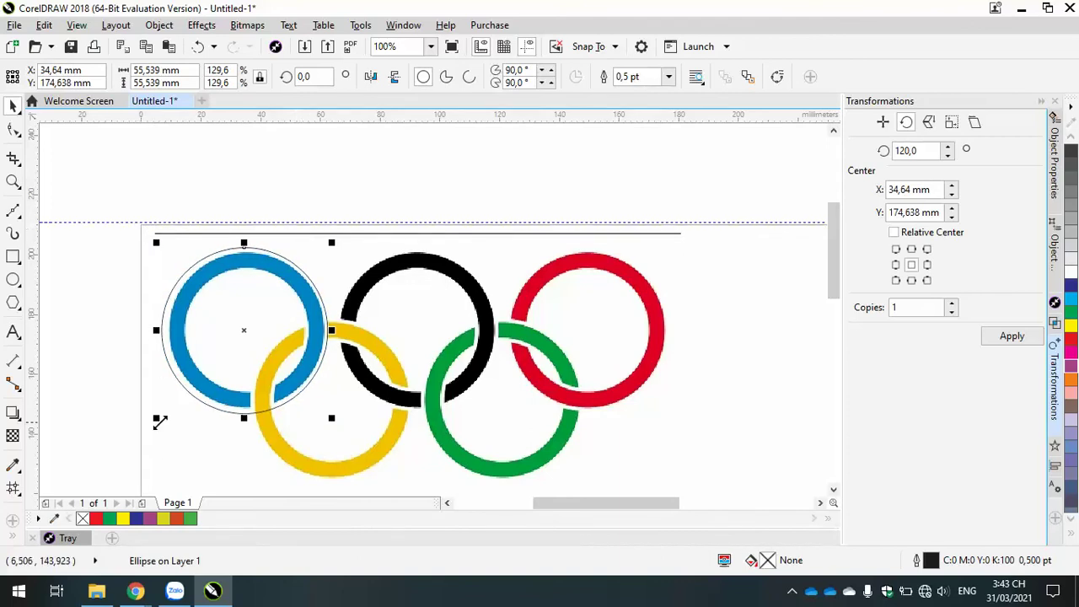
left_click_drag(158, 420, 162, 426)
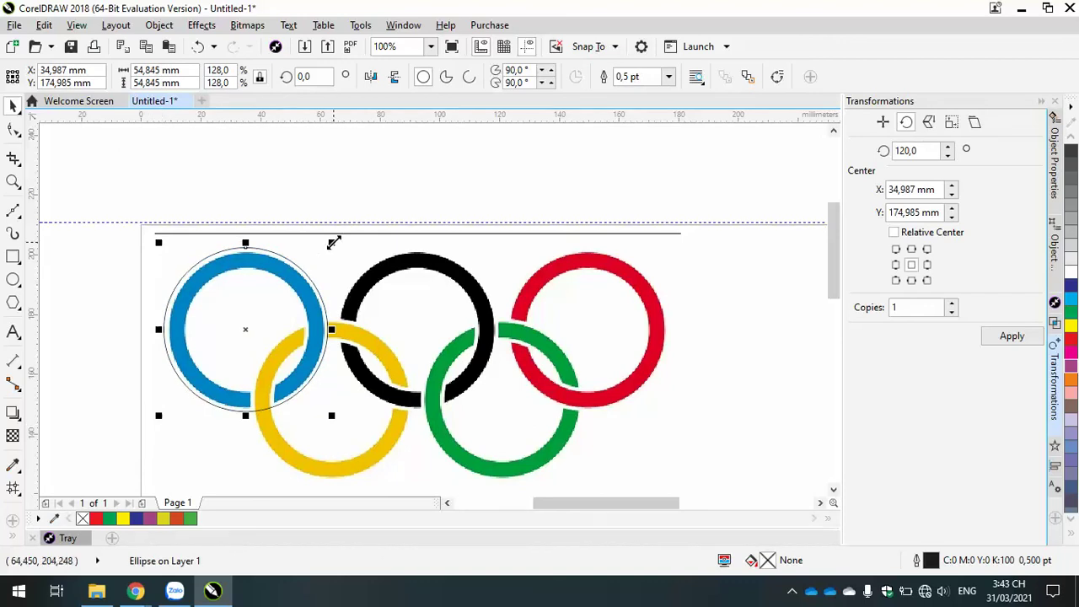
Step: Create a concentric scaled-down copy of the circle, about 39.5 mm in diameter, just inside the blue ring's inner edge
left_click_drag(331, 242, 355, 270)
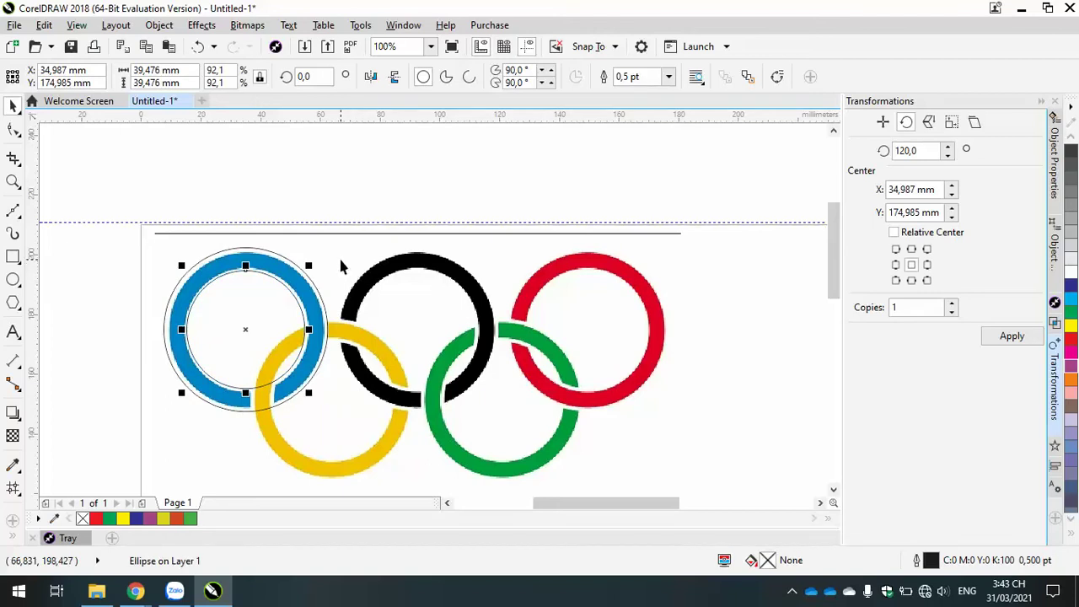
left_click(197, 188)
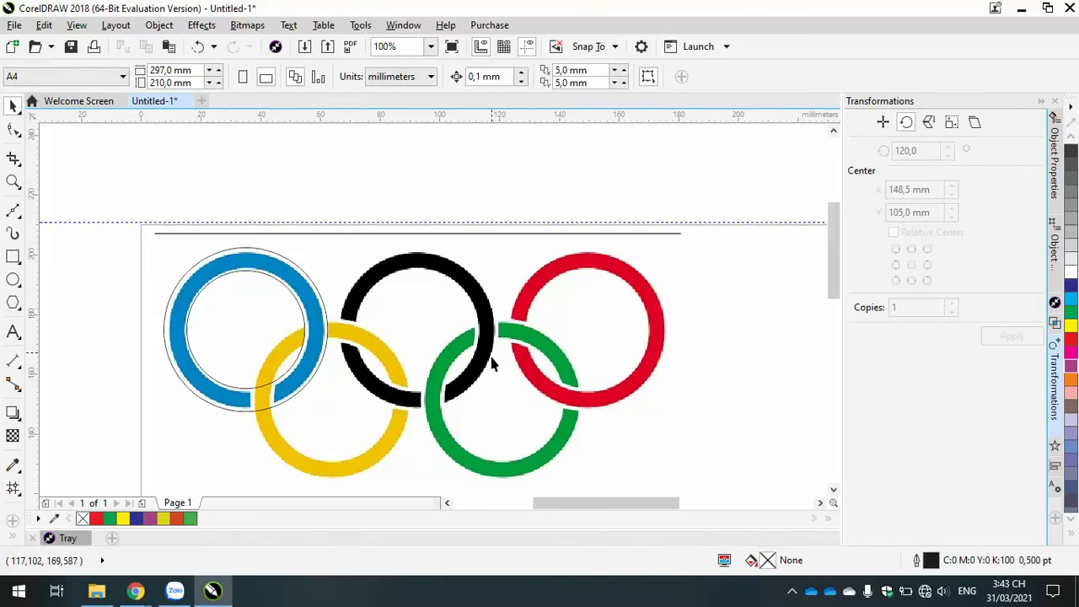
Step: Fill the outer circle around the blue ring with cyan
left_click(268, 274)
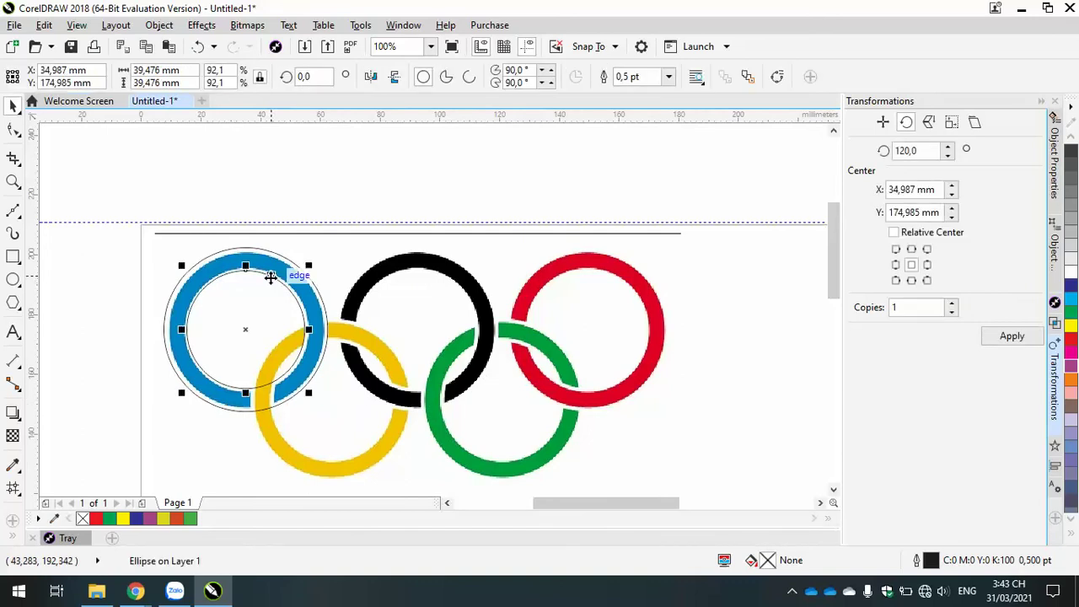
left_click(264, 250)
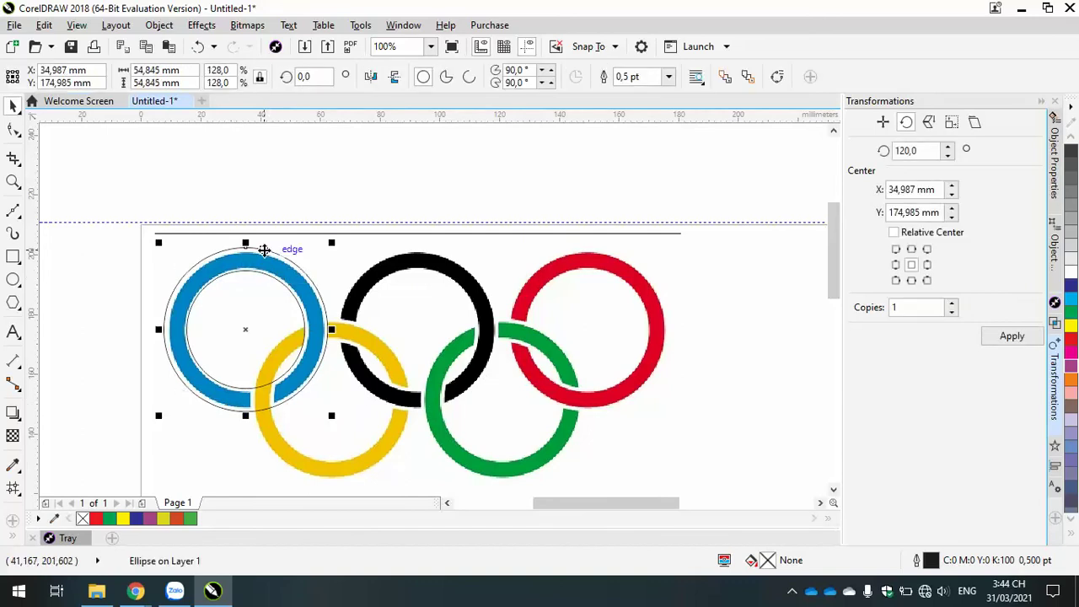
left_click(1072, 305)
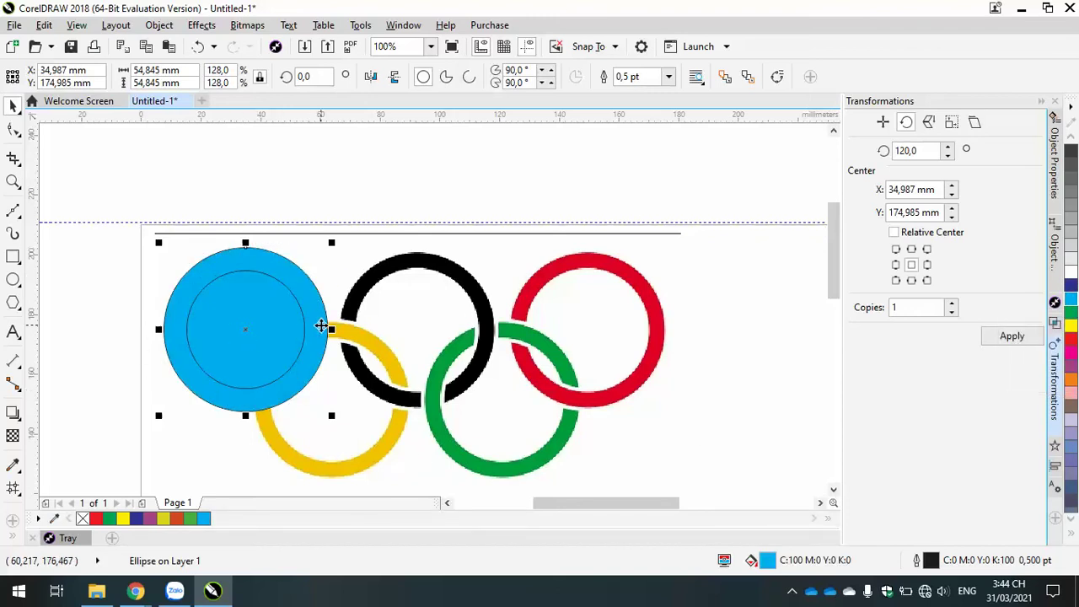
Step: Select both concentric circles and combine them into a single ring shape
left_click_drag(194, 115, 181, 155)
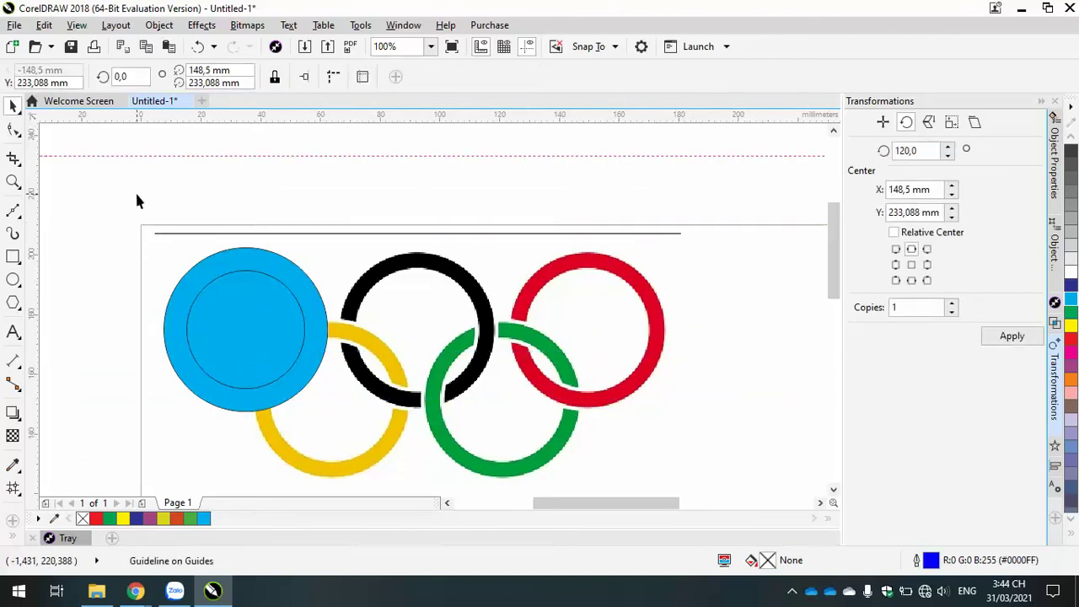
left_click_drag(137, 194, 350, 430)
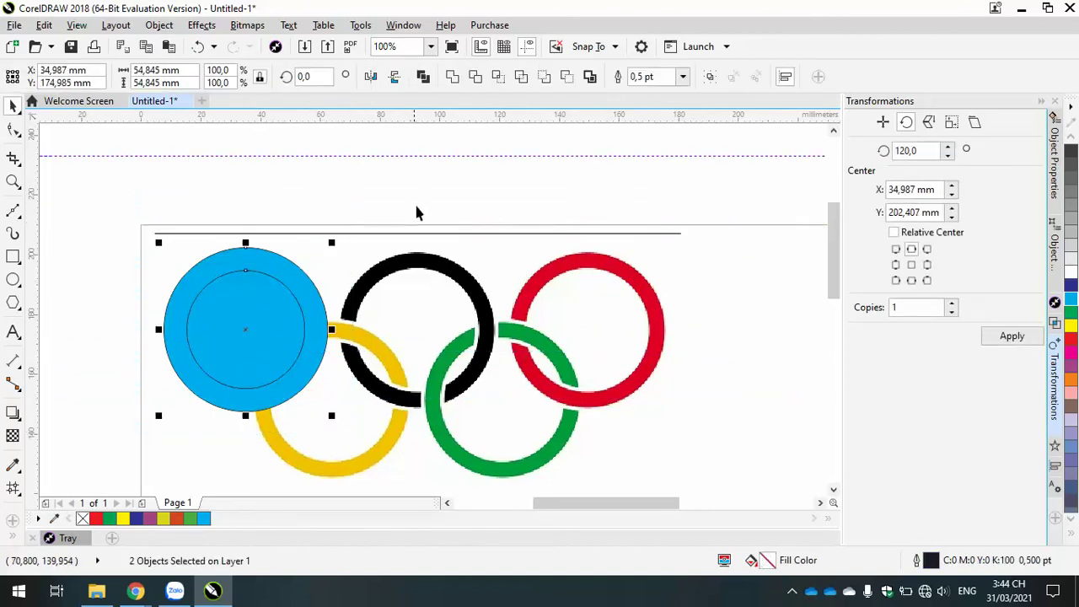
left_click(424, 77)
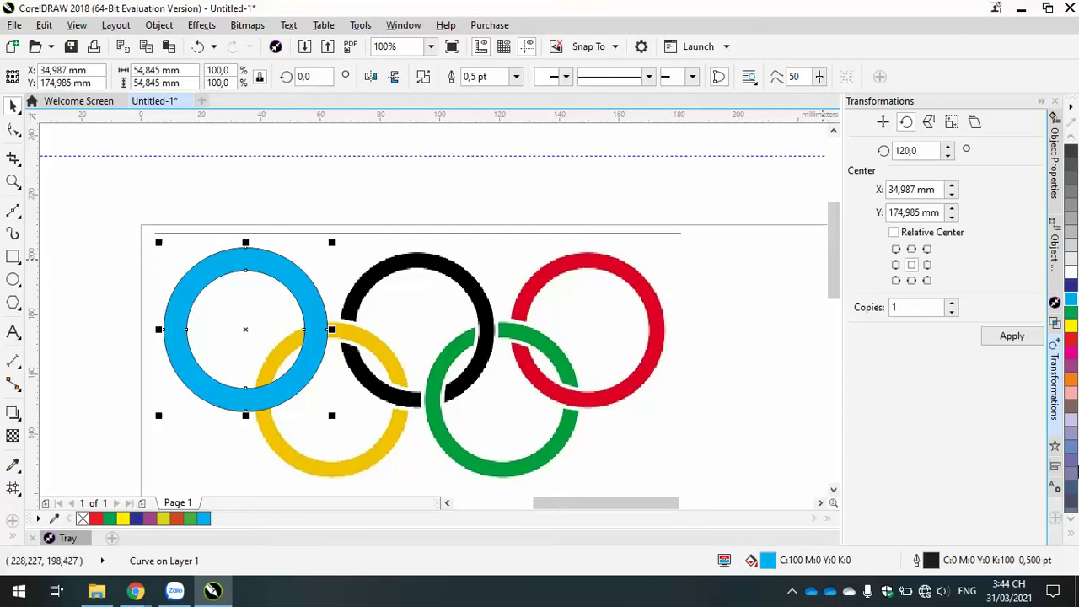
Step: Remove the fill from the combined ring, leaving only its outline
left_click(1073, 537)
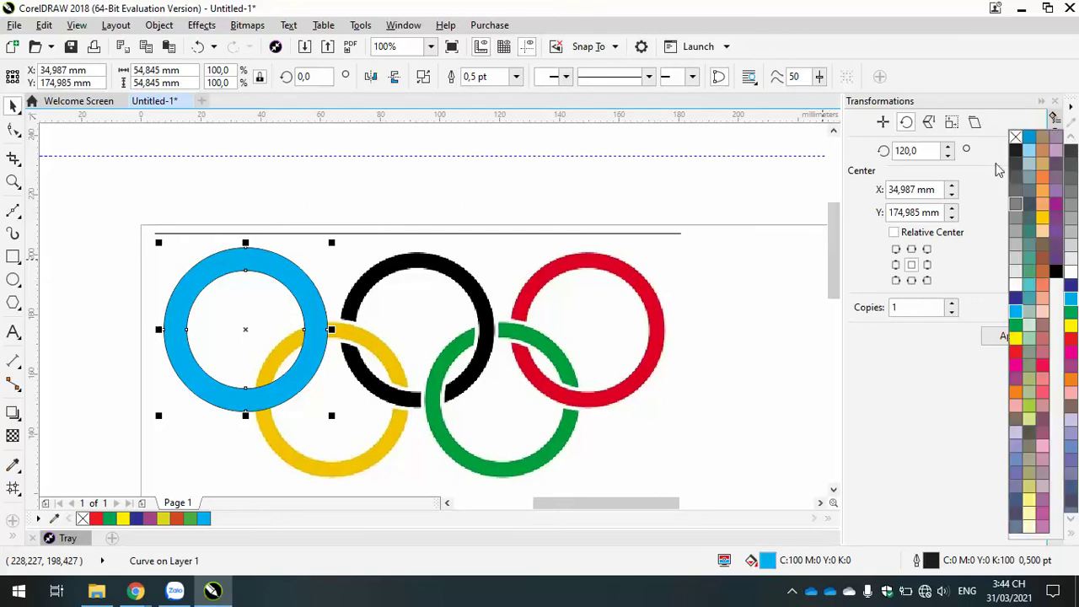
left_click(1016, 140)
left_click(388, 190)
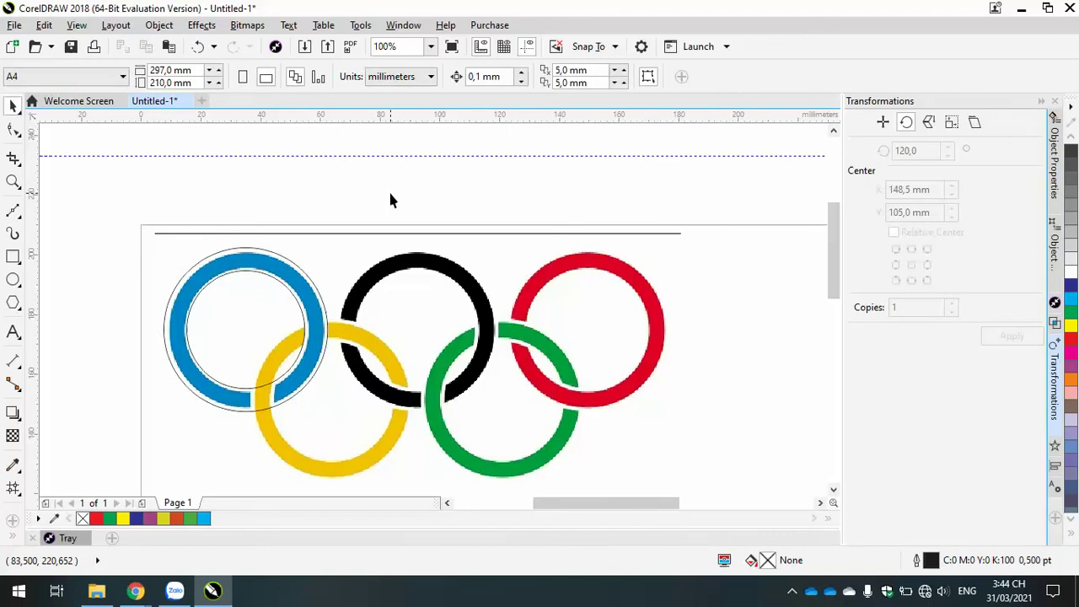
Step: Apply an inside contour with 1 step and a 1.5 mm offset to the combined ring around the blue ring
left_click(266, 254)
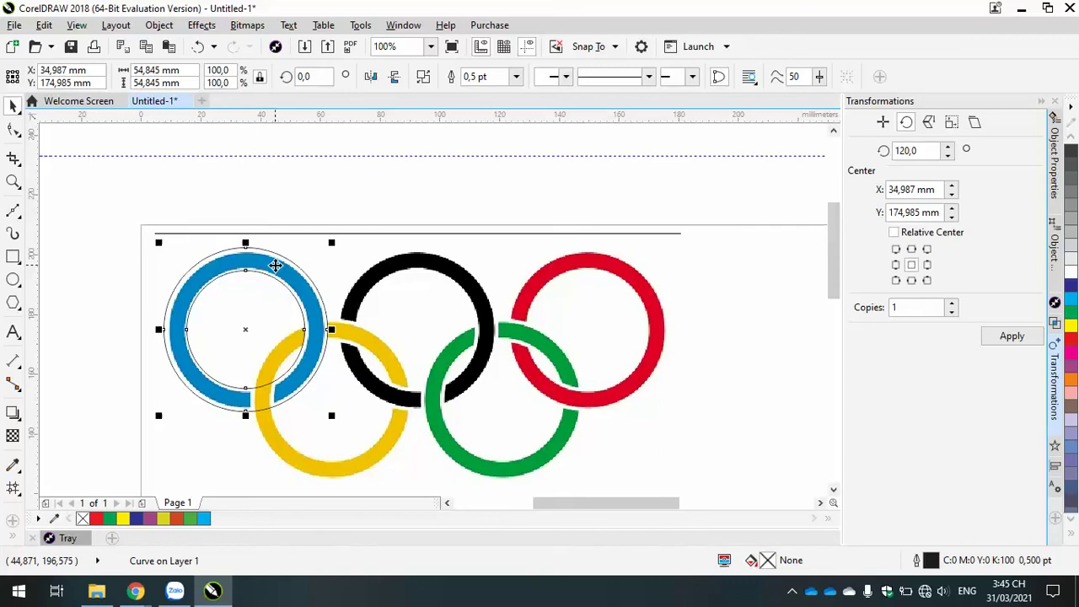
left_click(15, 418)
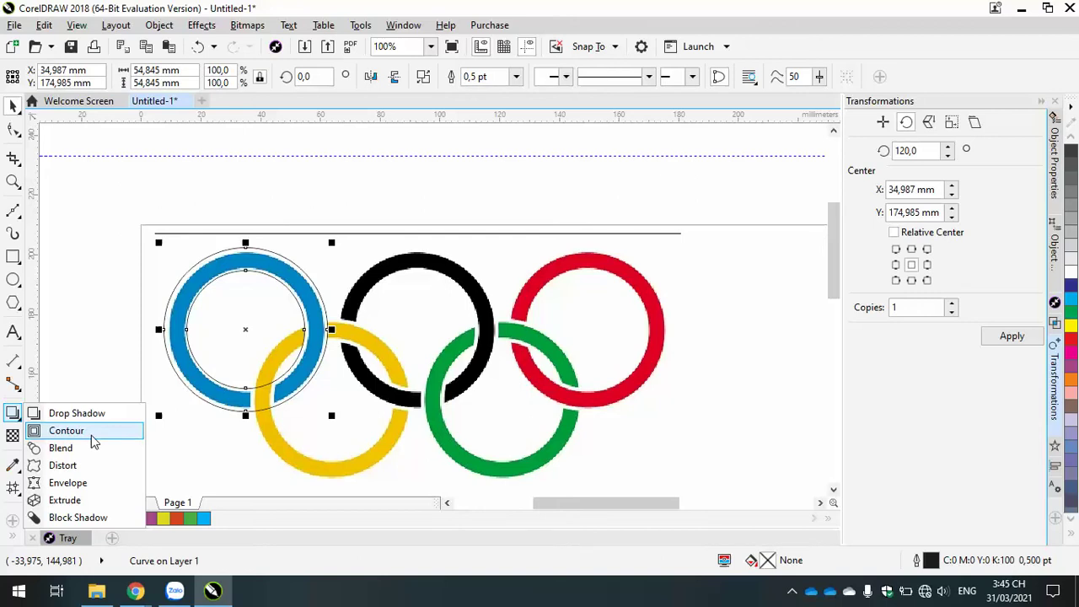
left_click(11, 415)
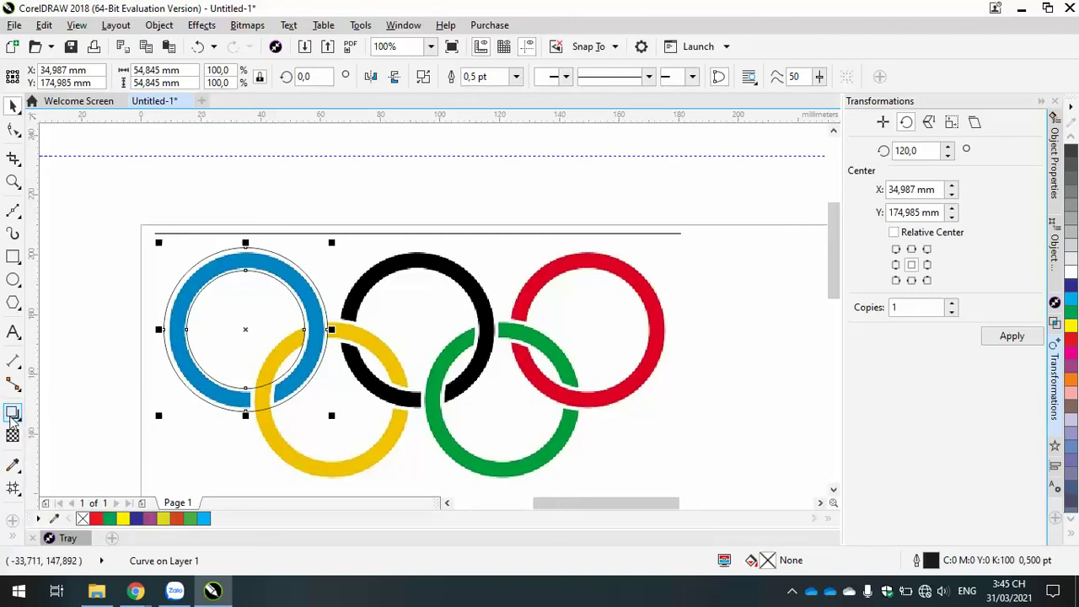
left_click(12, 414)
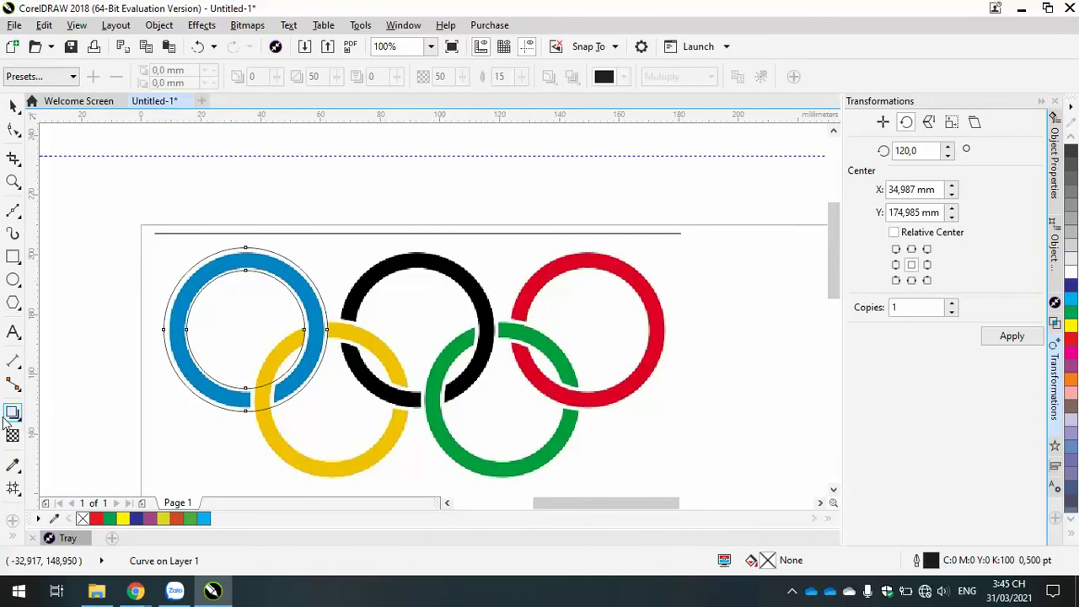
left_click(12, 414)
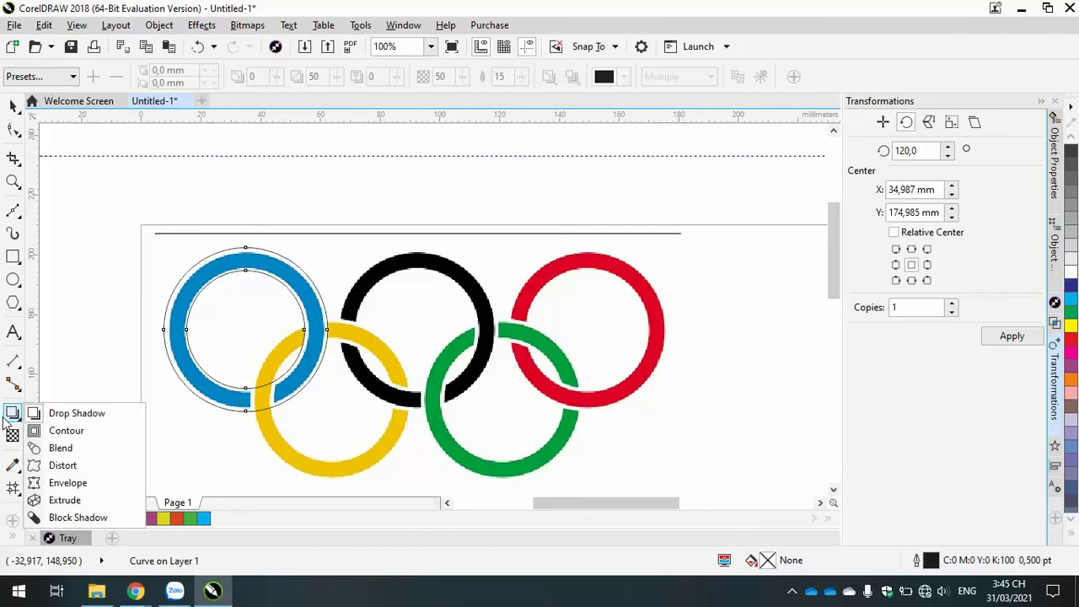
left_click(67, 433)
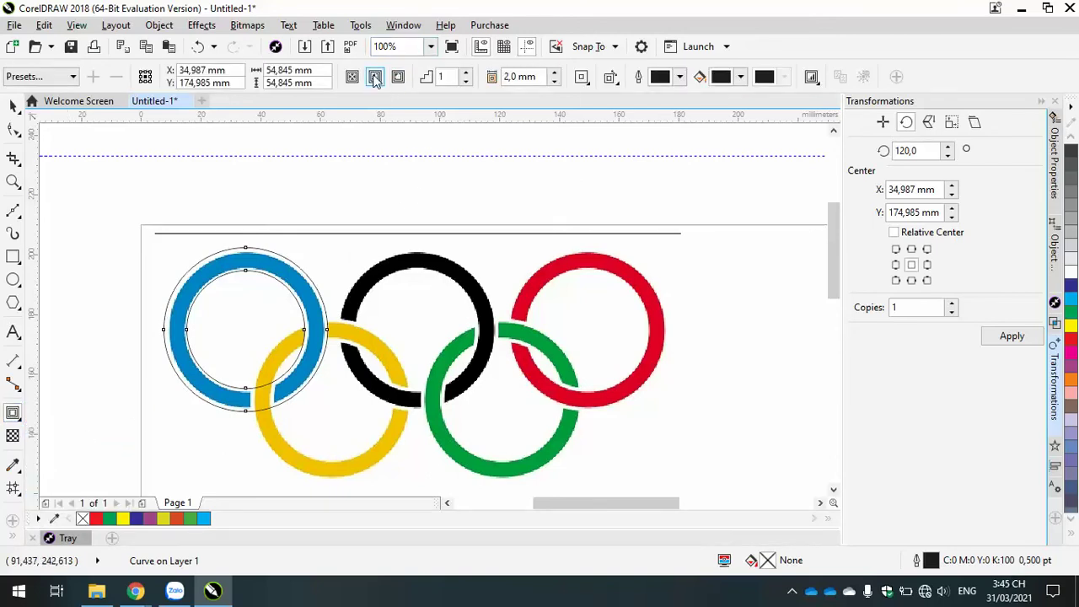
left_click(376, 77)
left_click(443, 76)
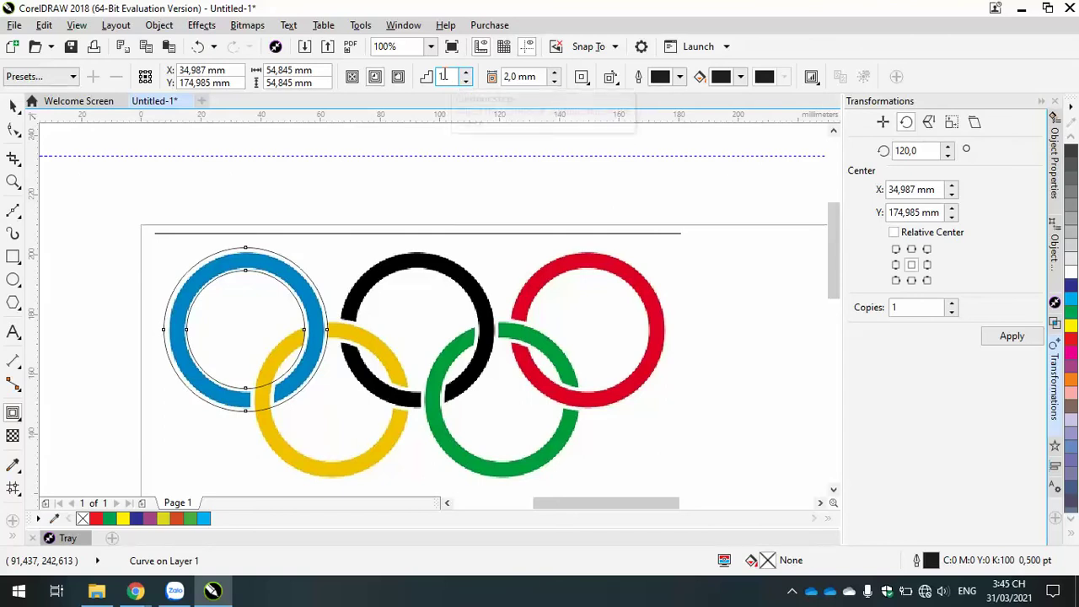
left_click(554, 83)
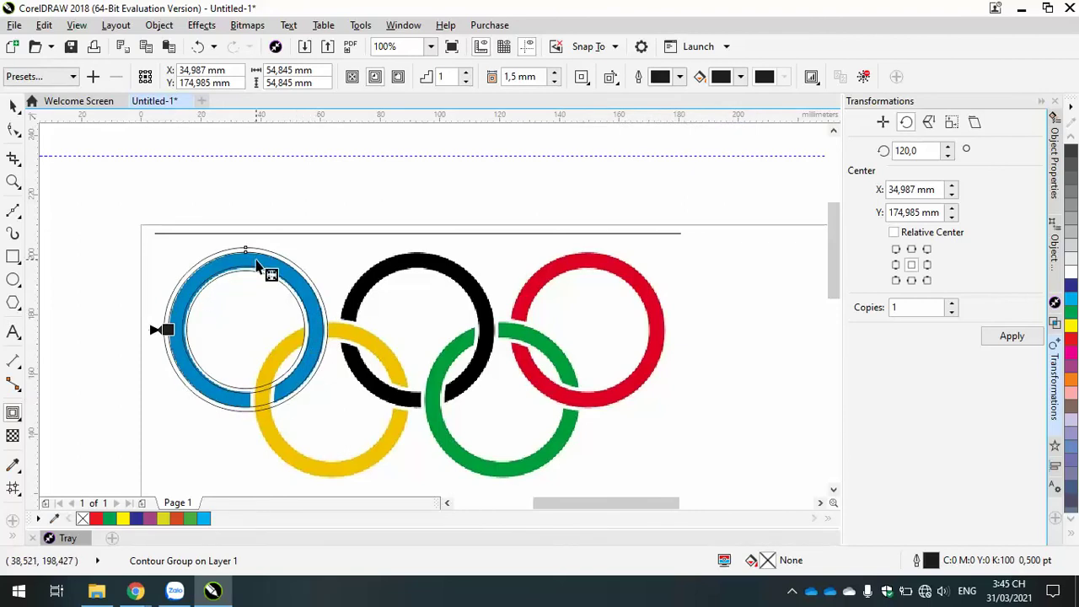
key("space")
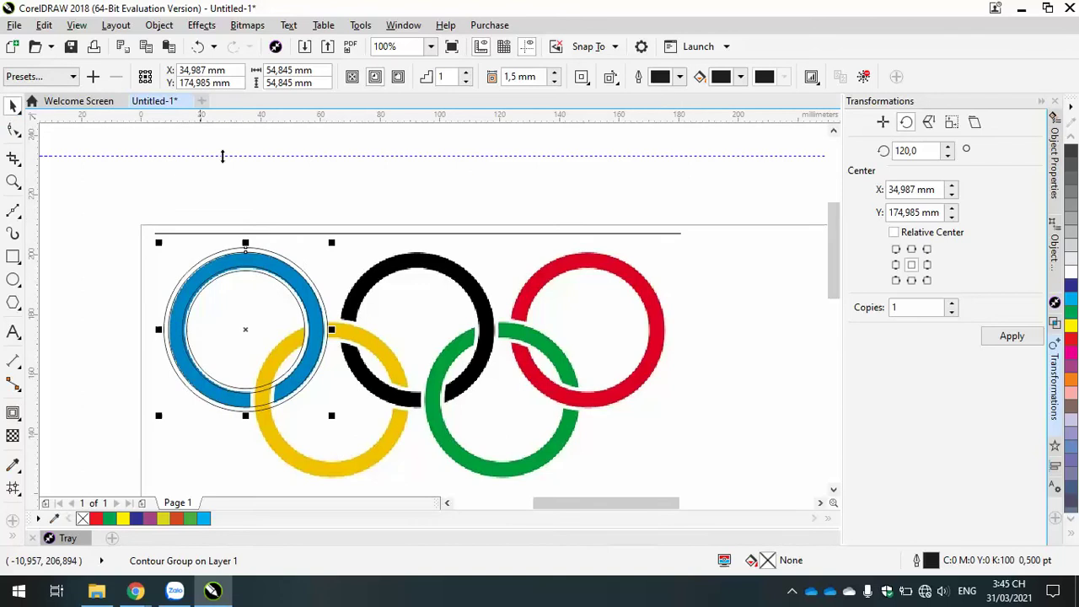
left_click(323, 262)
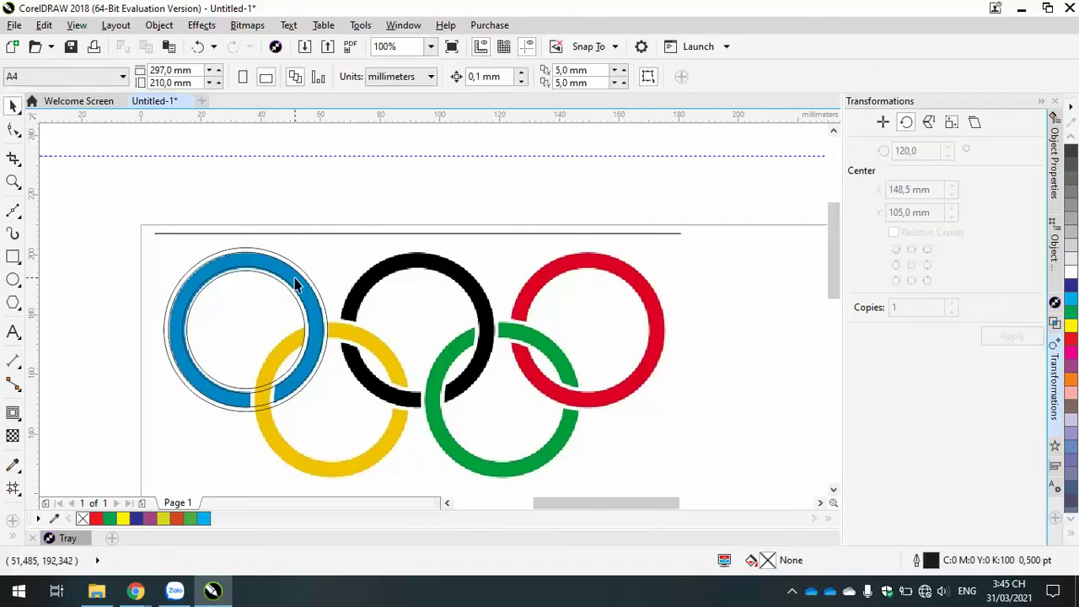
Step: Try moving the contoured ring away from the blue ring, and undo the move
left_click_drag(295, 284, 407, 217)
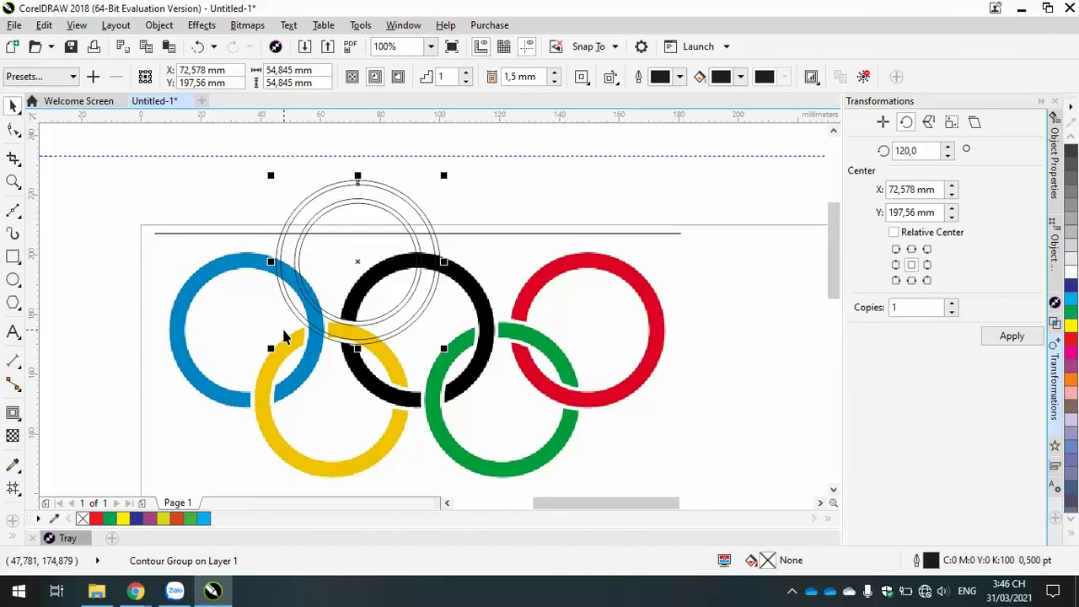
key("ctrl+z")
left_click(275, 215)
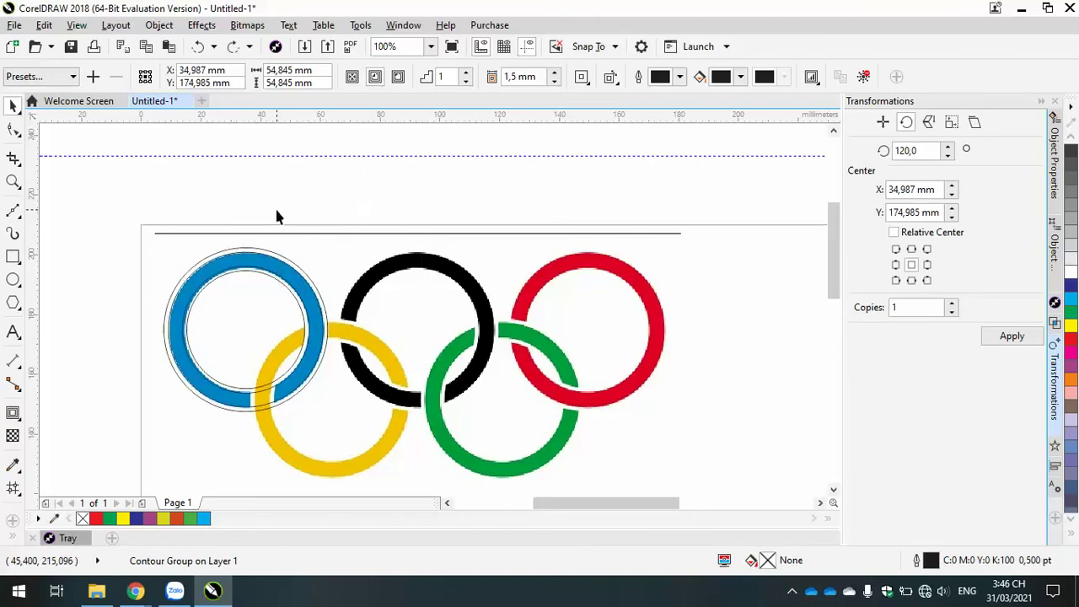
Step: Break the contour group apart so the inner contour separates from the original ring
left_click(256, 256)
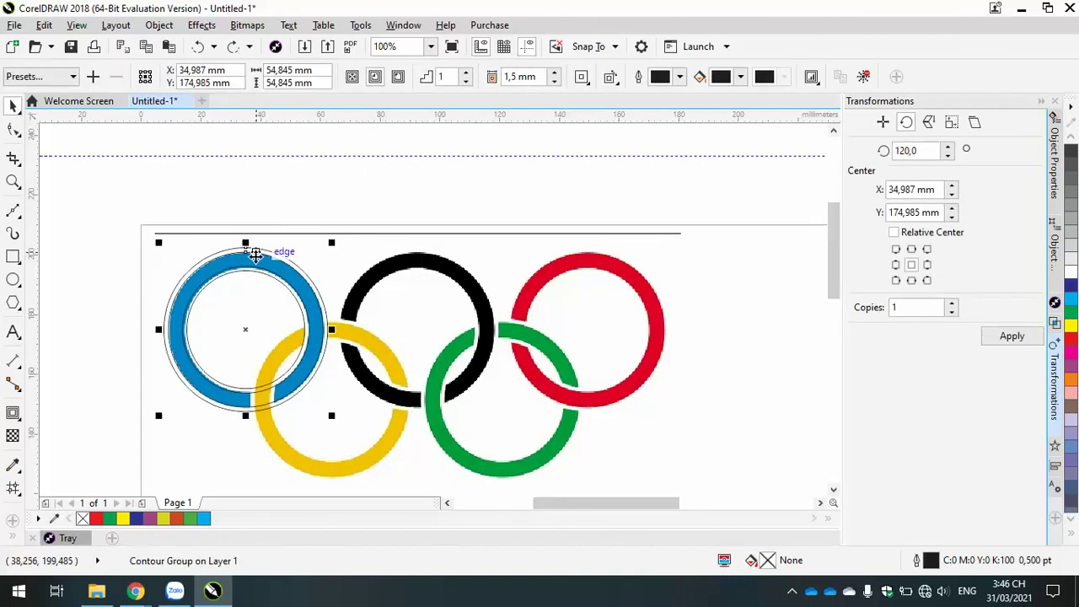
right_click(256, 256)
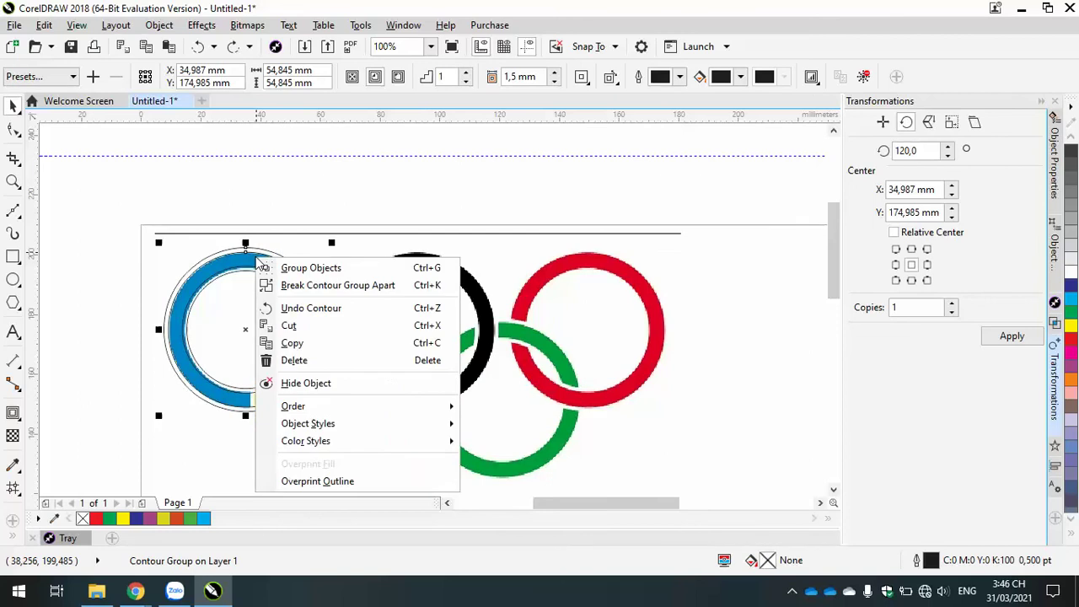
left_click(308, 287)
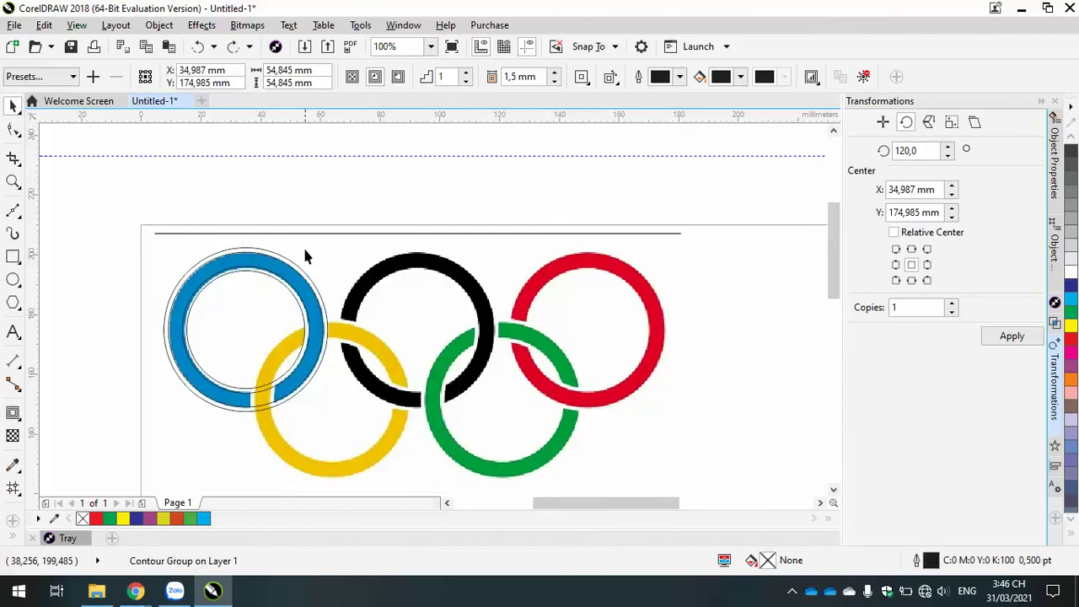
left_click(284, 247)
Step: Fill the original outer ring shape with light gray and deselect it
left_click(283, 257)
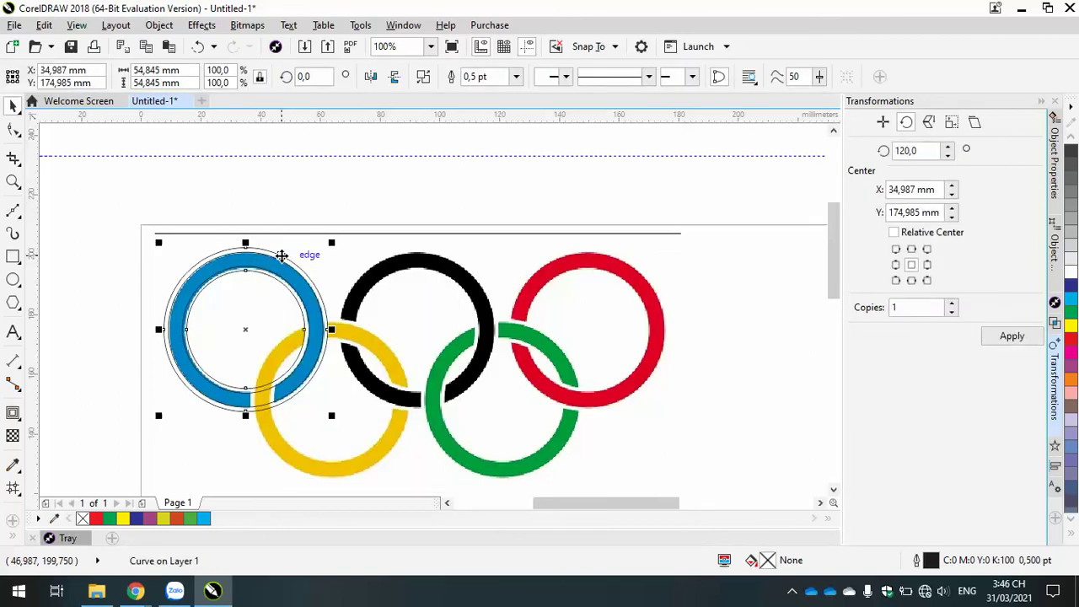
left_click(1071, 264)
key("Escape")
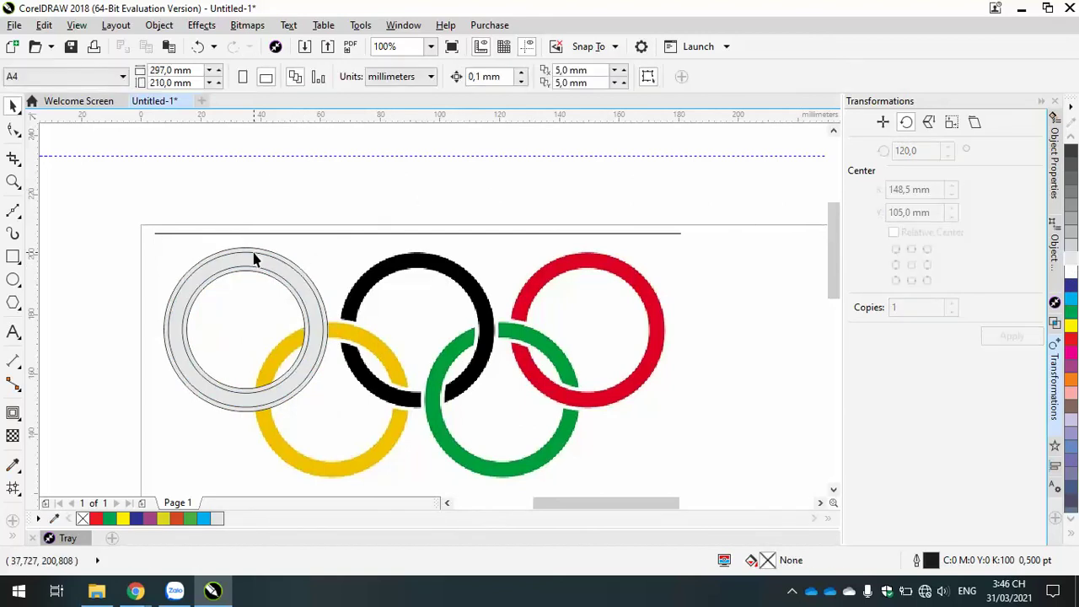
Step: Fill the inner contour ring over the blue ring with cyan and deselect it
left_click(252, 259)
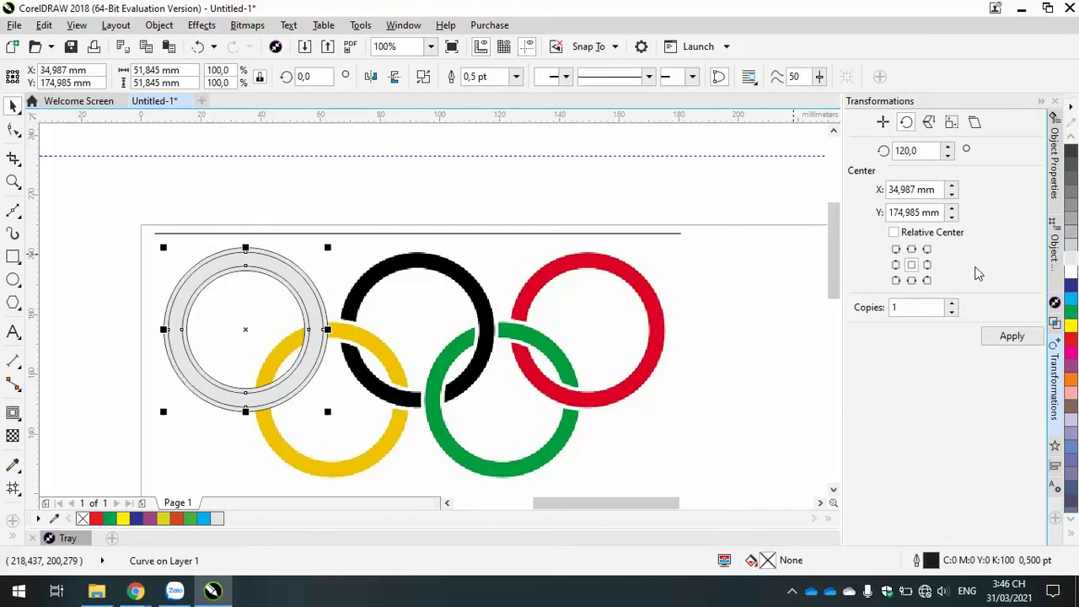
left_click(1073, 299)
left_click(350, 192)
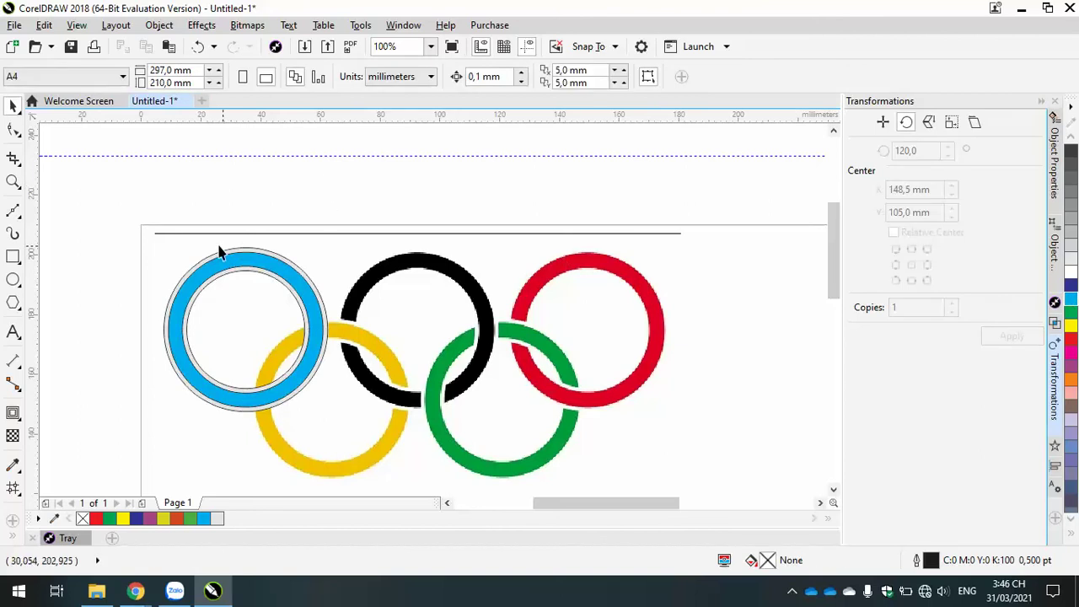
Step: Remove the outlines from the cyan ring and the gray ring behind it, and fill the outer ring with a darker gray
left_click_drag(114, 204, 341, 436)
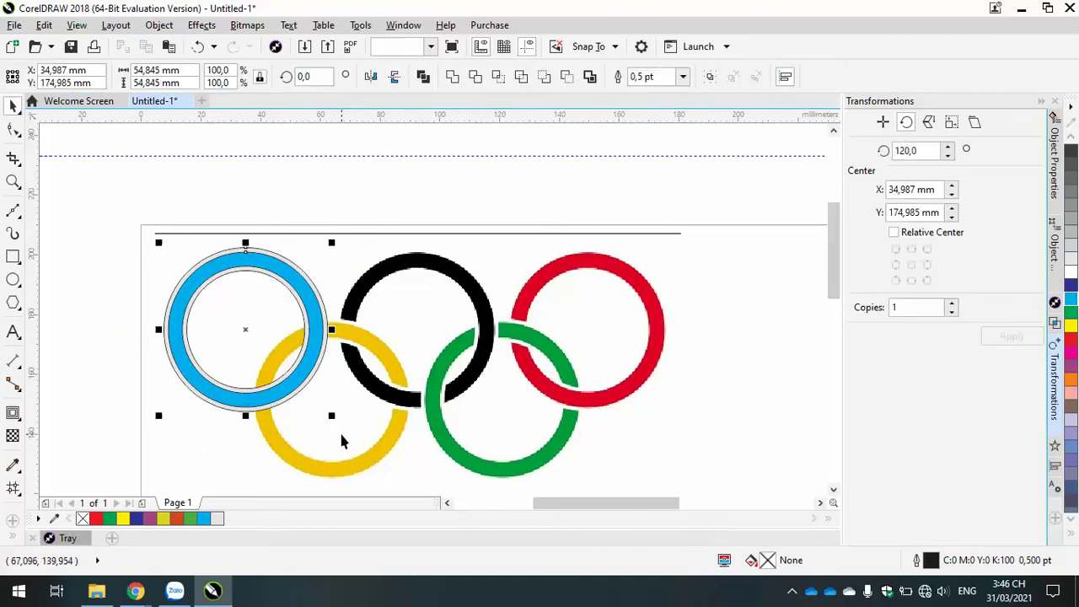
left_click(1072, 529)
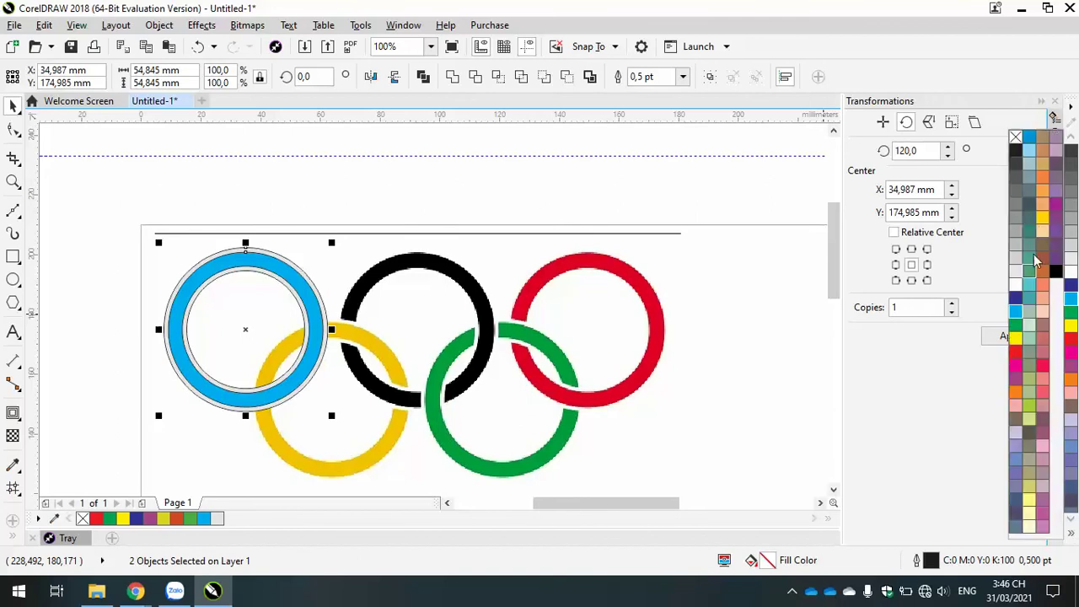
left_click(1017, 139)
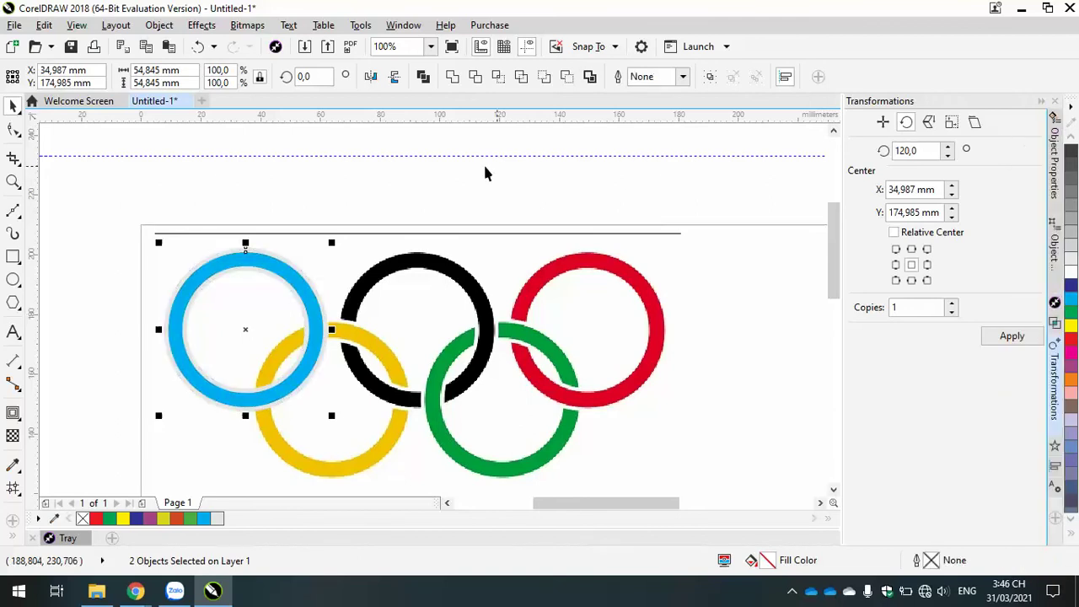
left_click(397, 161)
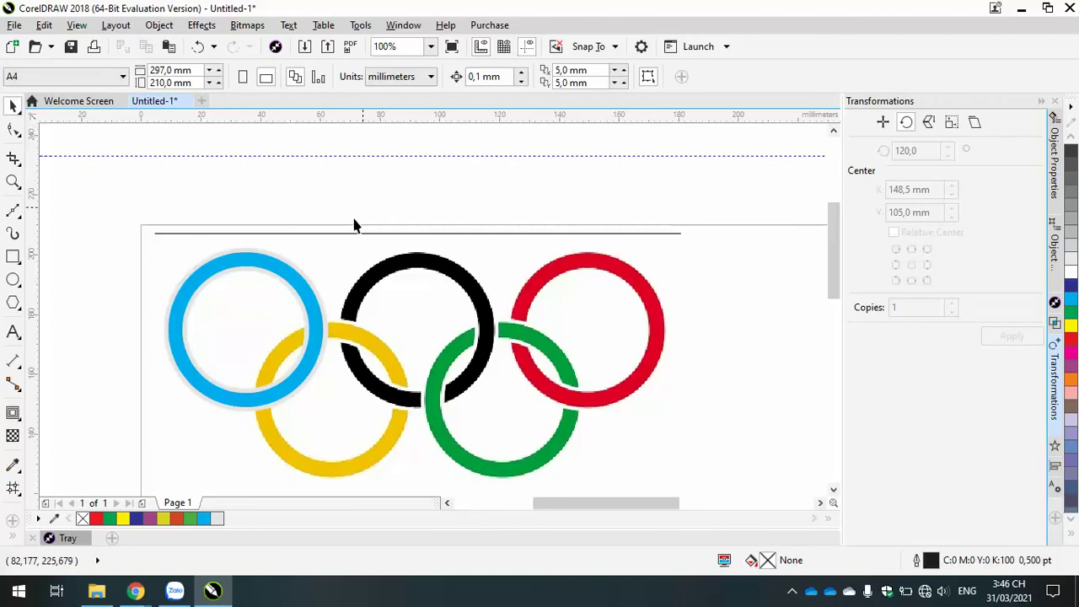
left_click(292, 268)
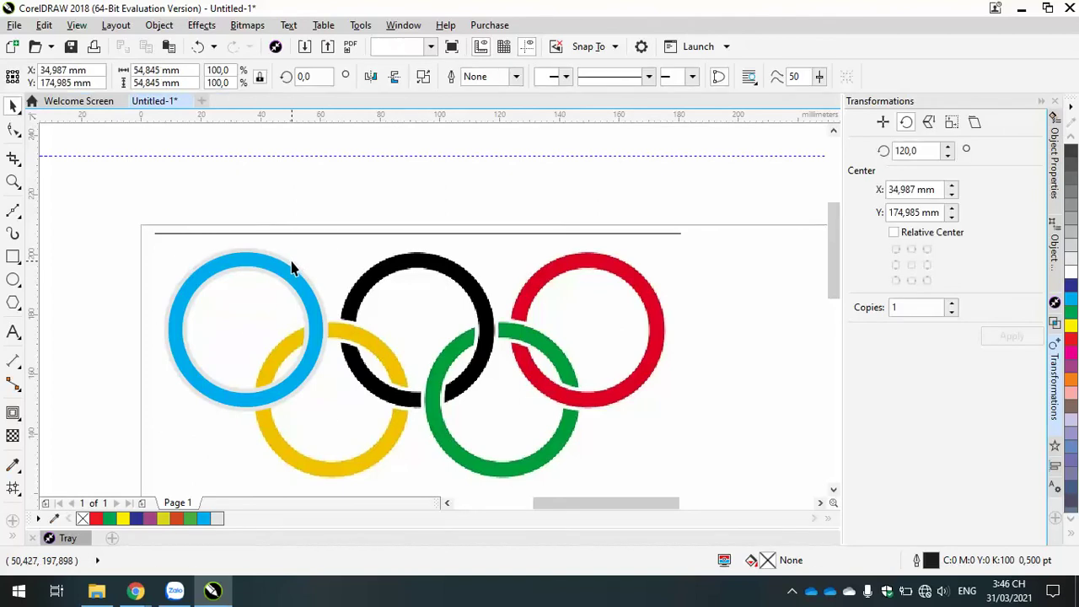
left_click(398, 174)
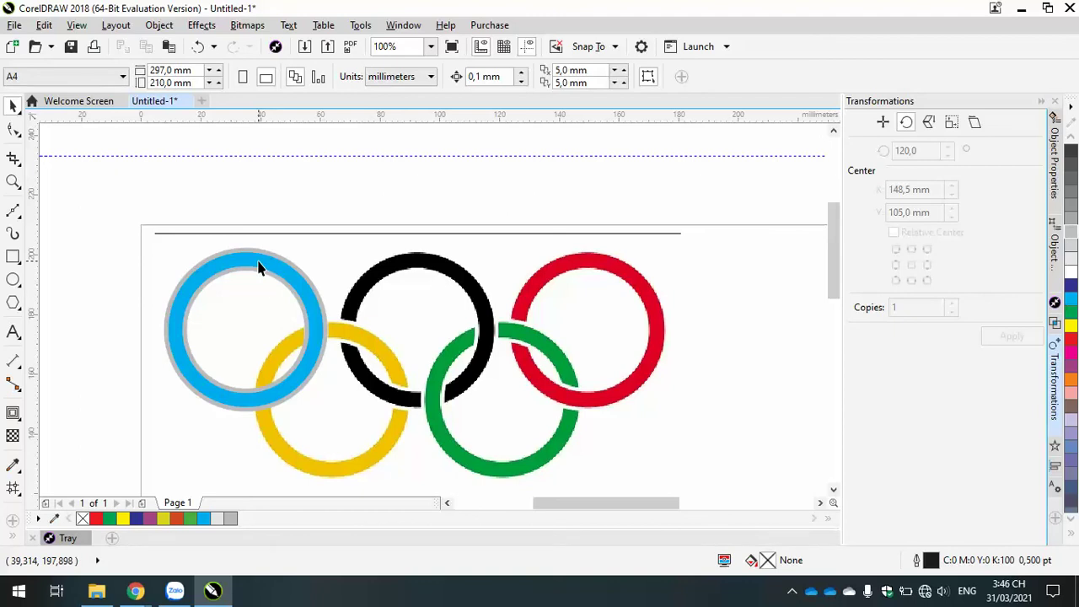
Step: Group the cyan ring with its gray outer ring
left_click_drag(132, 218, 344, 435)
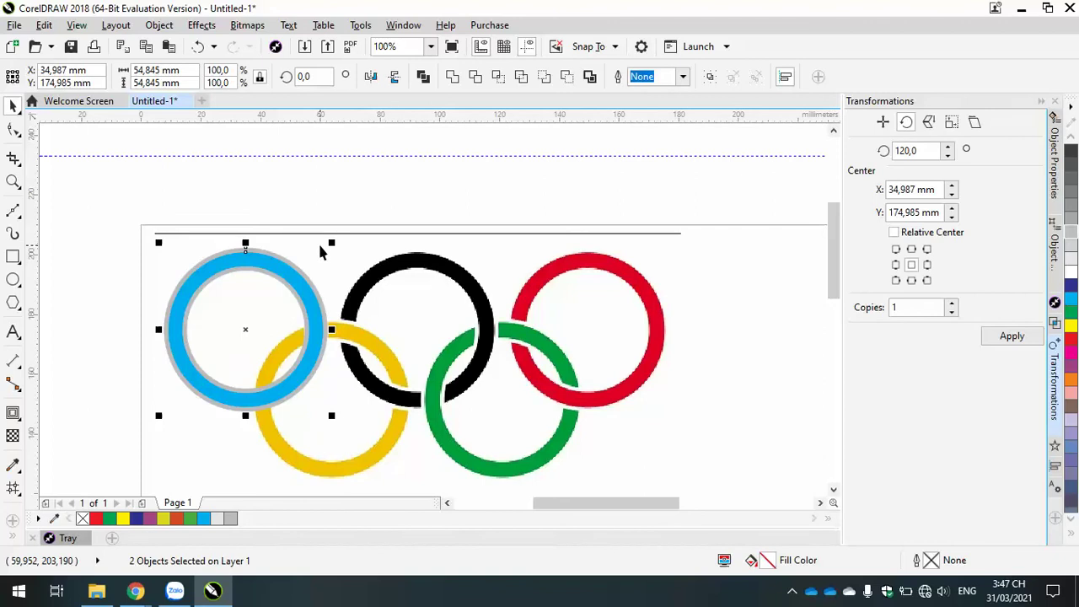
left_click(708, 77)
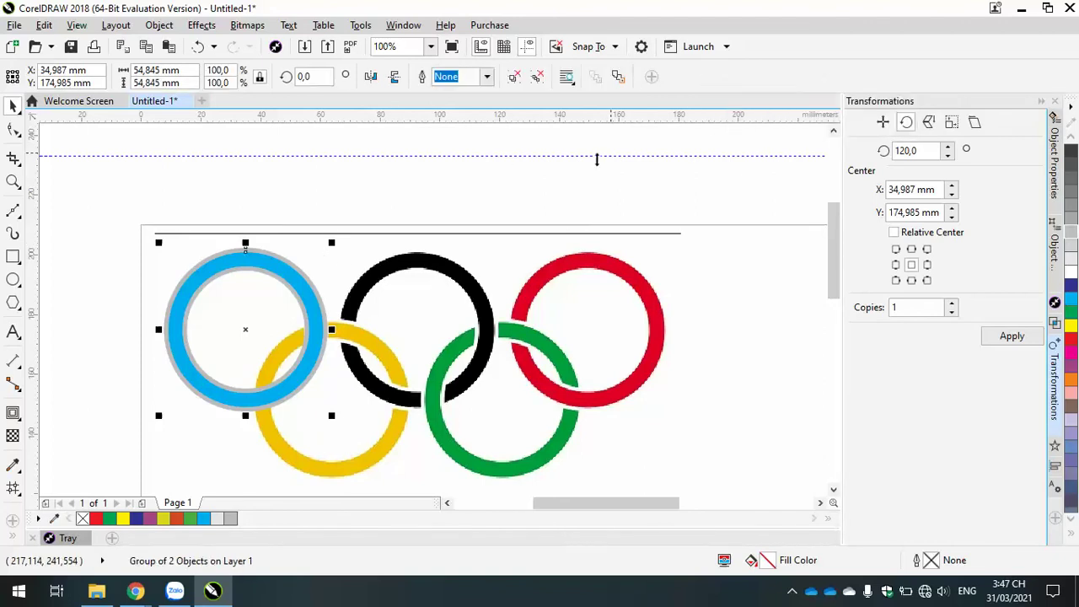
left_click(343, 253)
Step: Try moving the grouped cyan ring away from the traced blue ring, and undo the move
left_click_drag(272, 265, 291, 253)
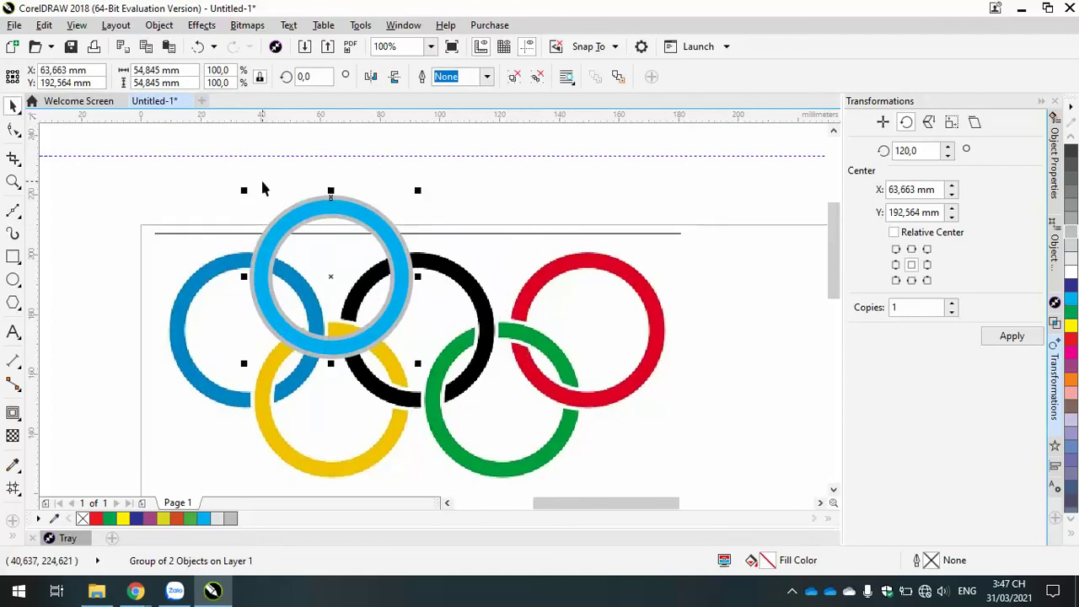
key("ctrl+z")
key("ctrl+z")
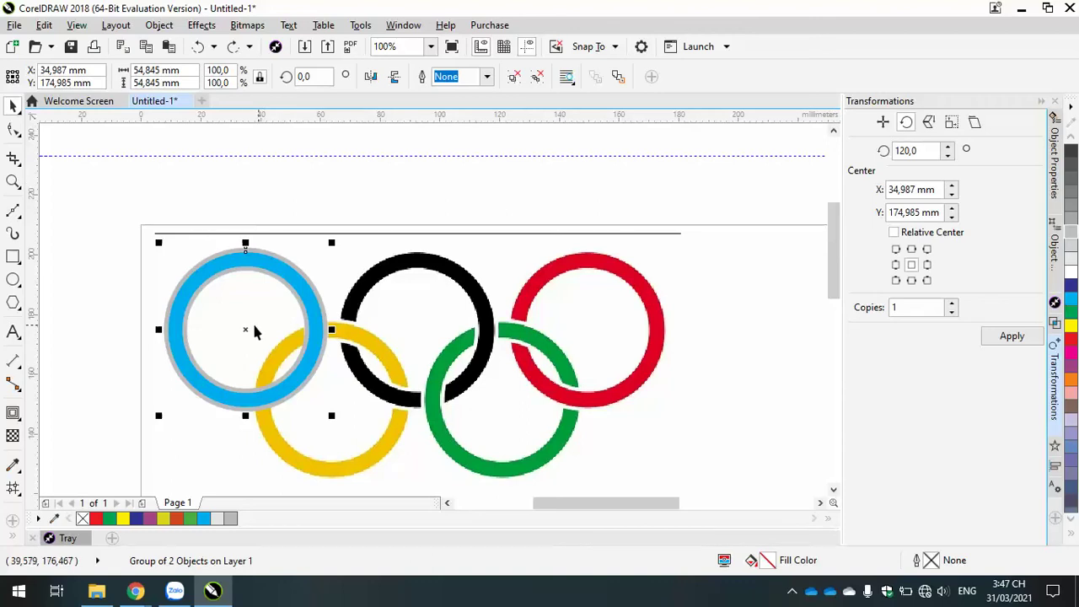
Step: Duplicate the grouped cyan ring onto the black ring and the red ring of the bitmap
left_click_drag(245, 329, 590, 323)
left_click(708, 331)
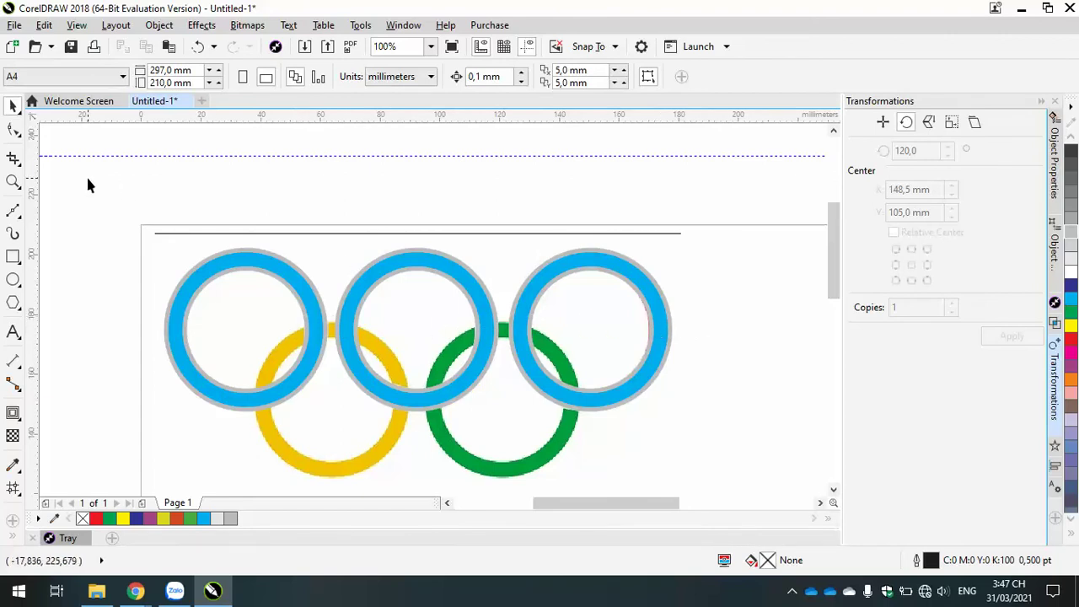
Step: Select the three cyan ring groups, open the Align and Distribute options, and deselect the rings
left_click_drag(87, 178, 715, 441)
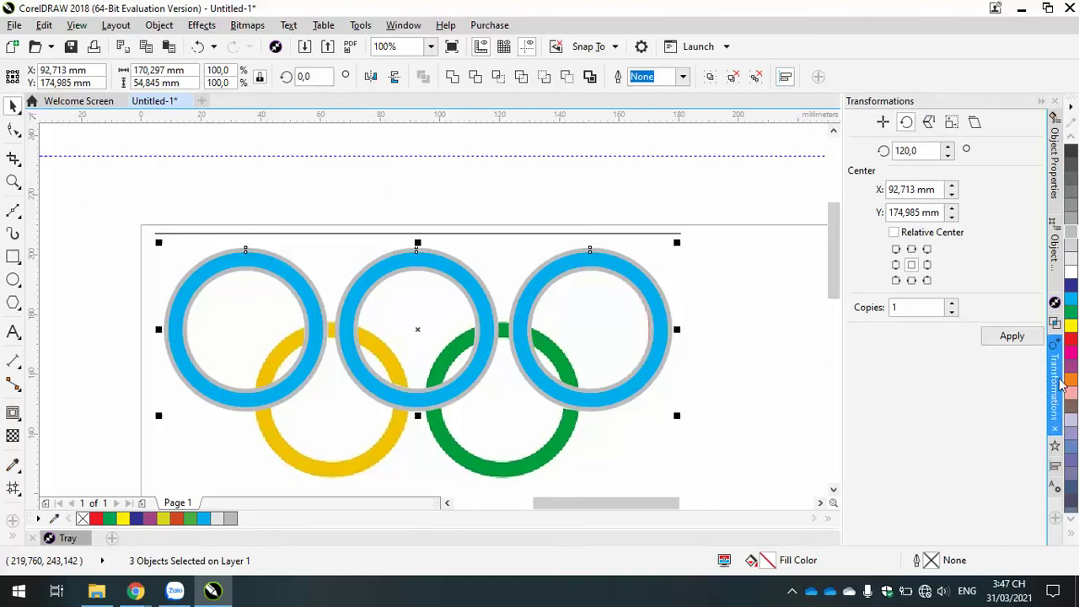
left_click(1058, 470)
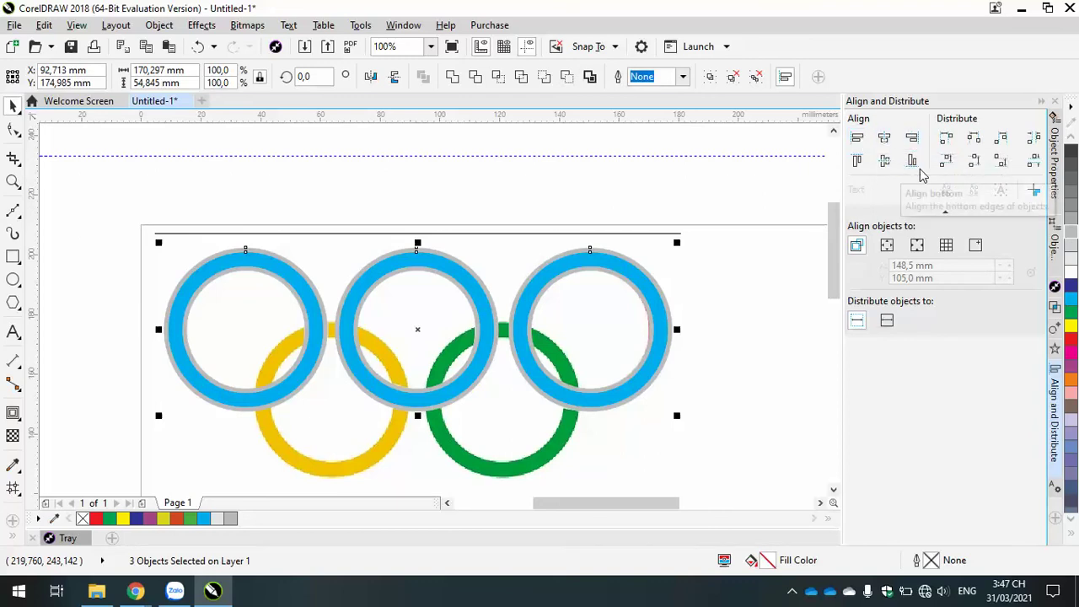
left_click(635, 194)
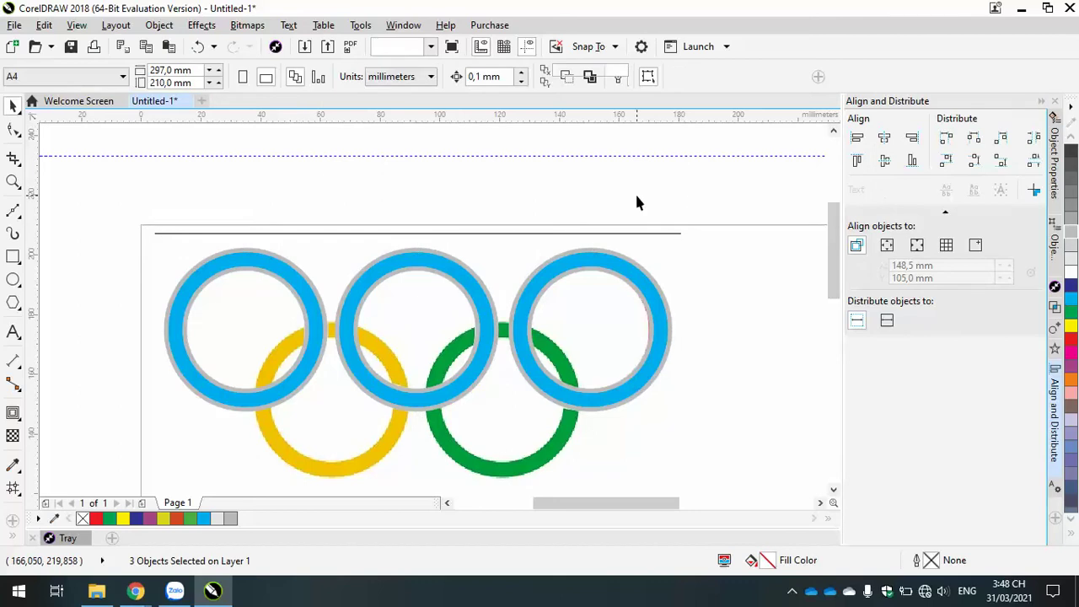
Step: Draw a rectangle about 52 × 25 mm above the rings and an ellipse about 38 × 16 mm beside it
left_click(14, 261)
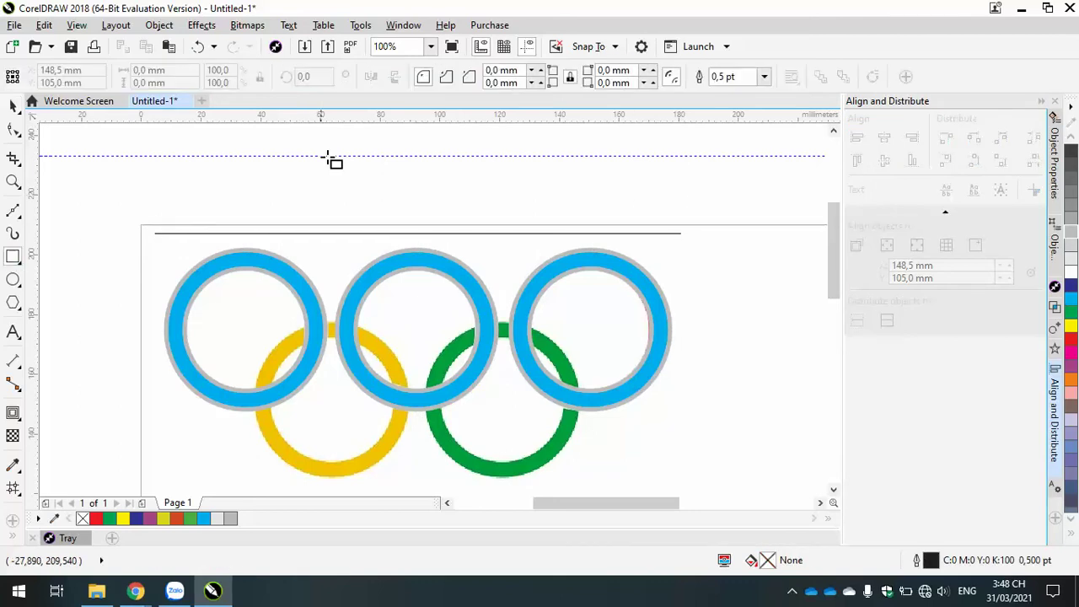
left_click_drag(278, 147, 436, 223)
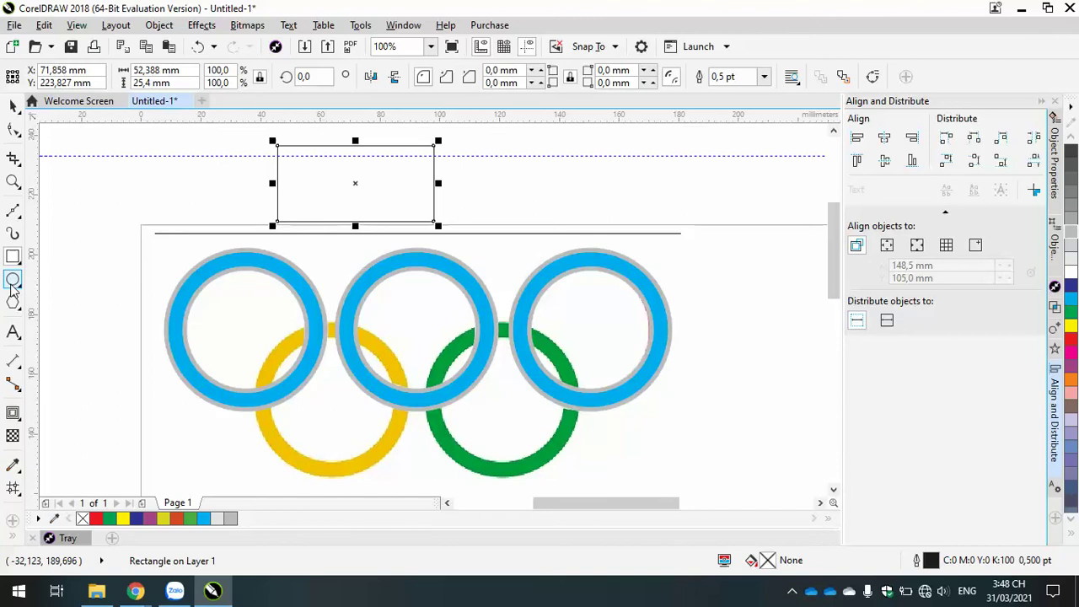
left_click(13, 278)
left_click_drag(480, 168, 598, 219)
left_click(13, 105)
left_click(109, 161)
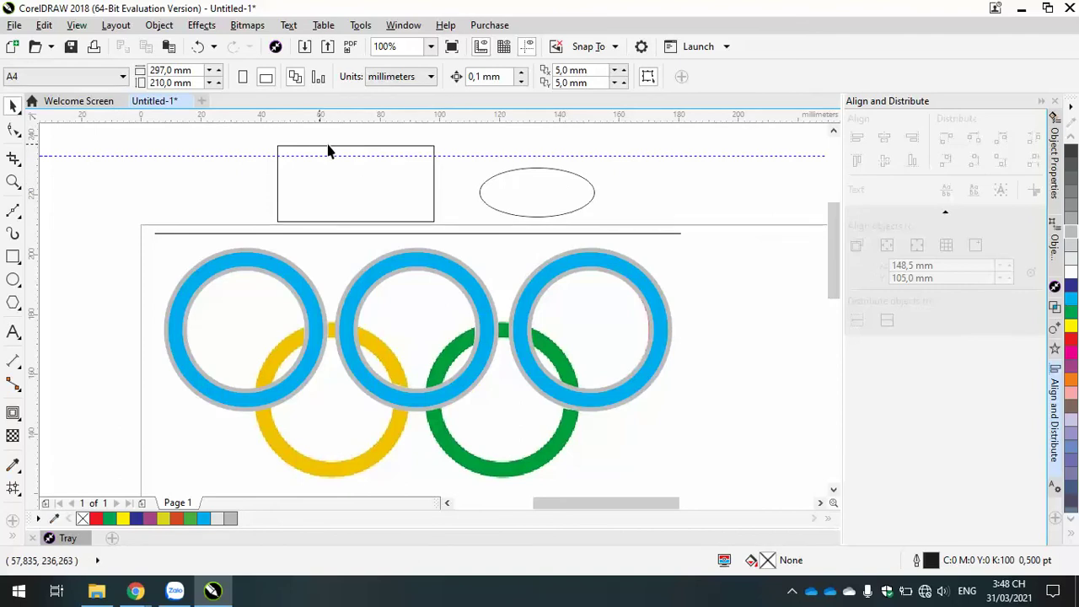
Step: Try left-aligning the ellipse to the rectangle by selecting the ellipse first and the rectangle last, and undo the alignment
left_click(504, 172)
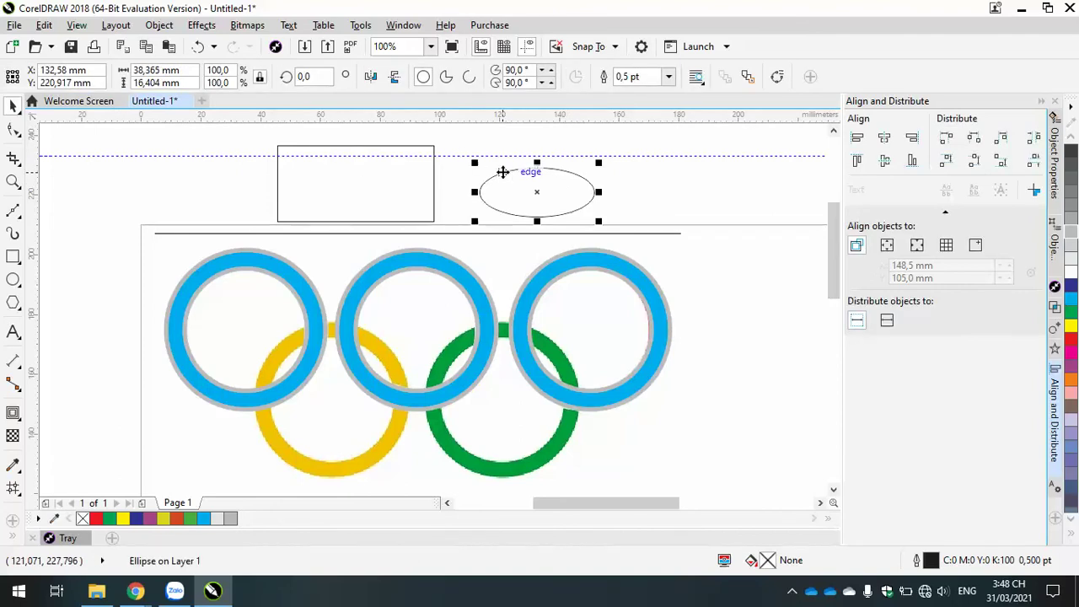
left_click(379, 151, "shift")
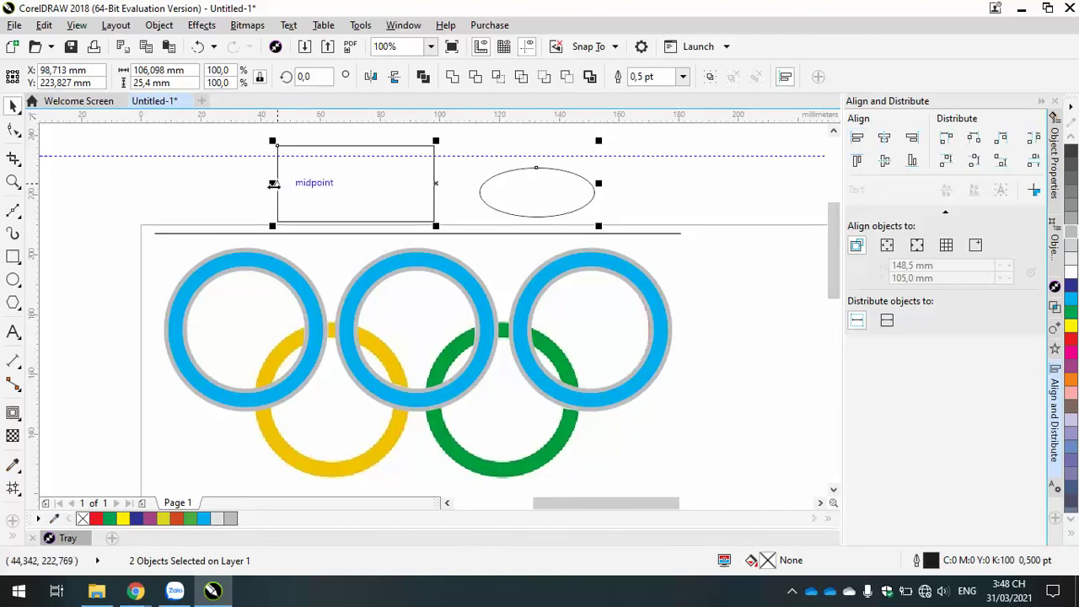
left_click(858, 139)
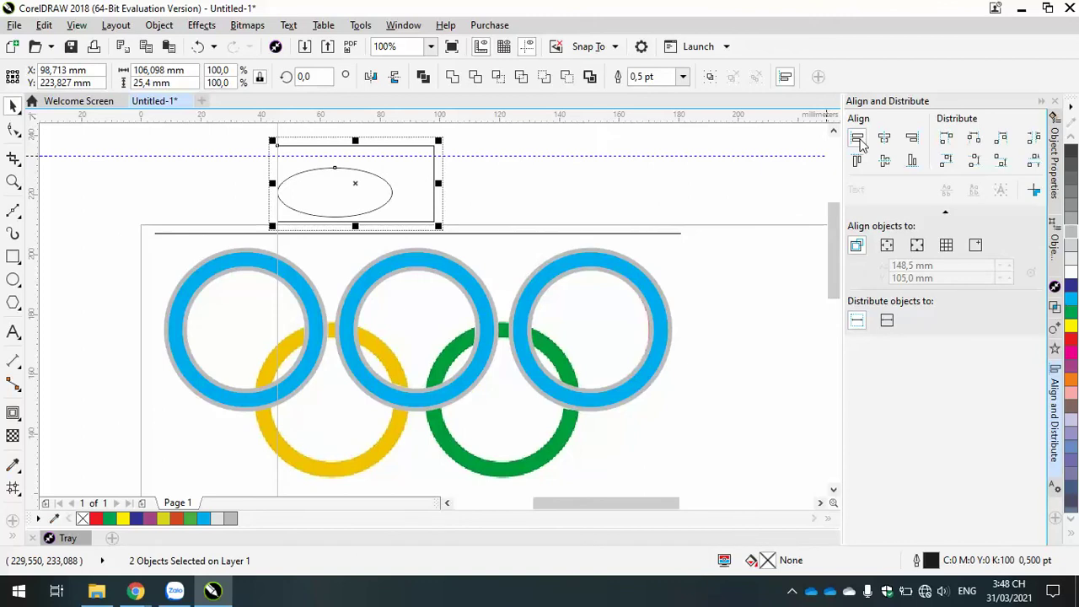
left_click(661, 194)
key("ctrl+z")
left_click(721, 187)
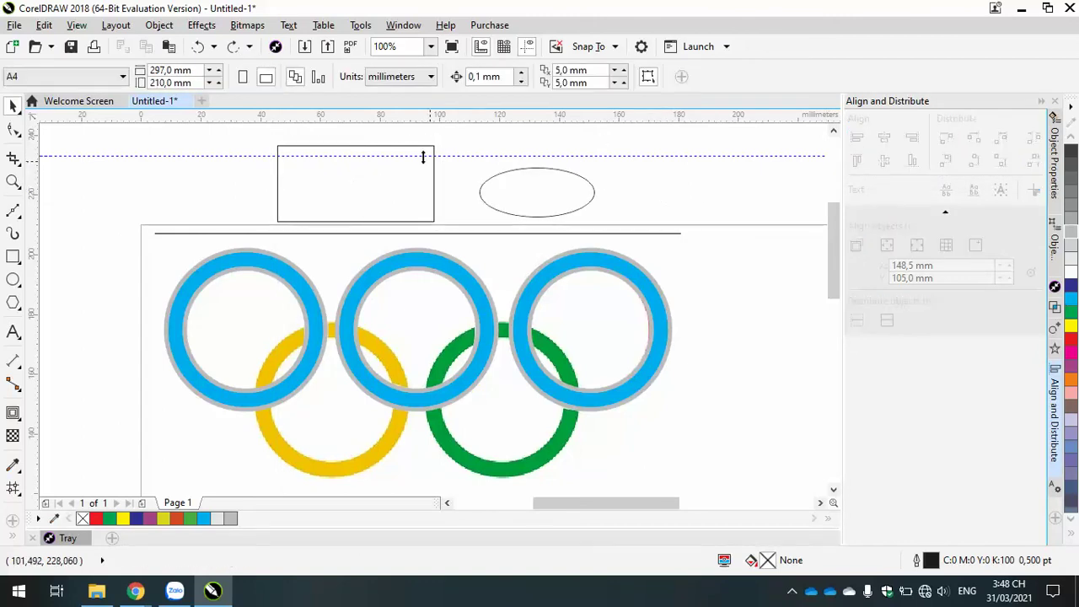
Step: Try left-aligning the rectangle to the ellipse by selecting the rectangle first and the ellipse last, and undo the alignment
left_click(432, 153)
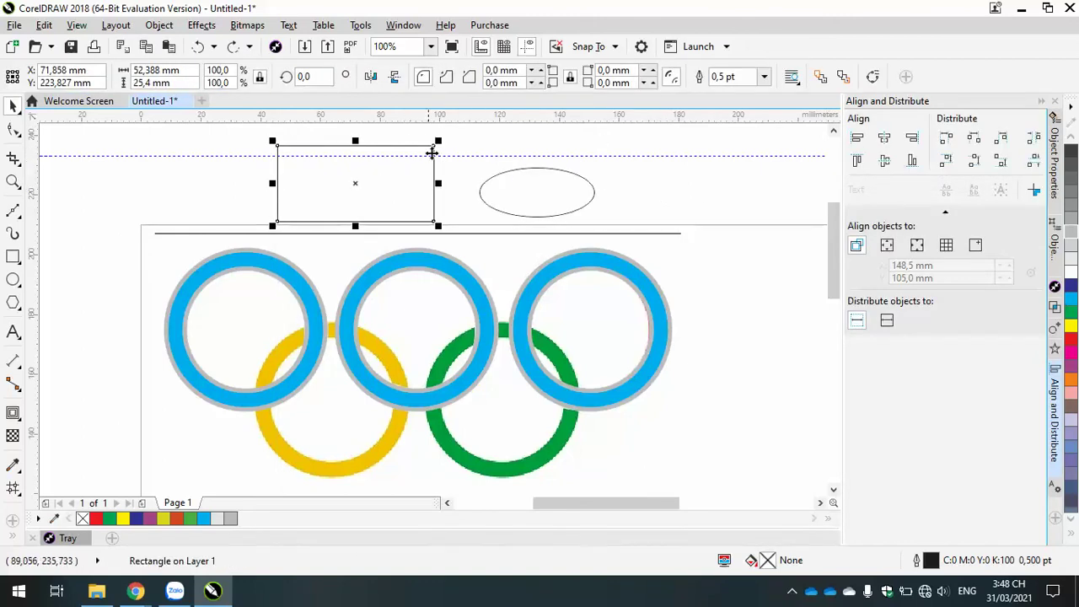
left_click(516, 171, "shift")
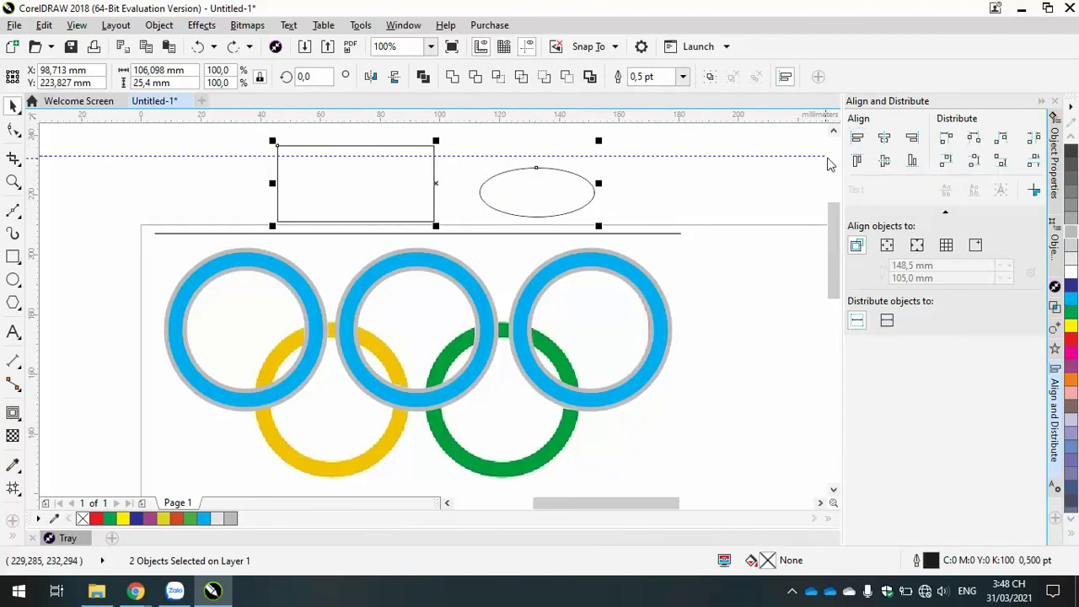
left_click(857, 138)
left_click(674, 184)
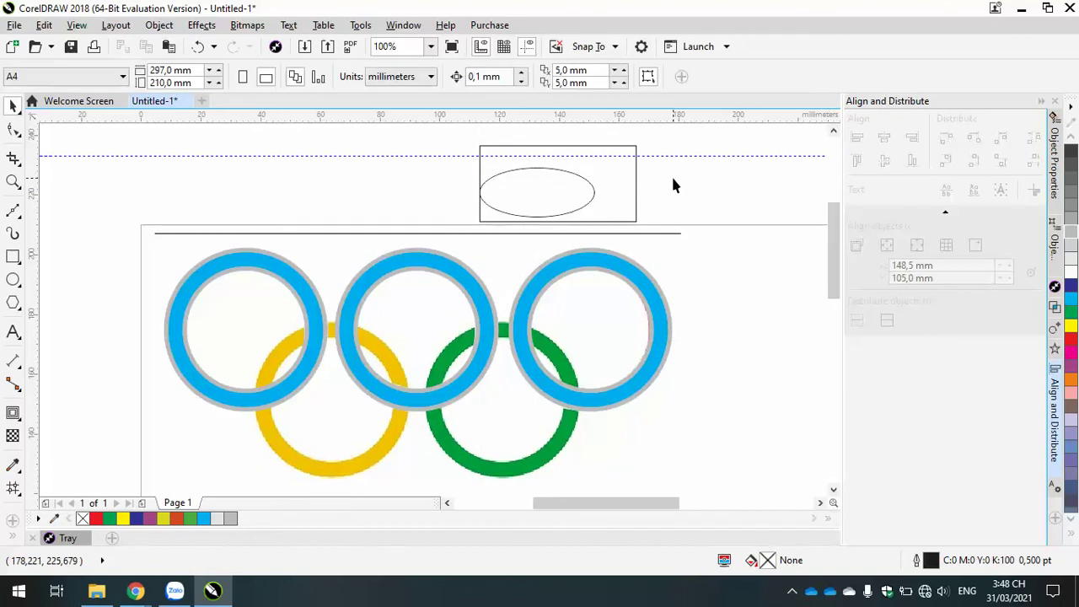
key("ctrl+z")
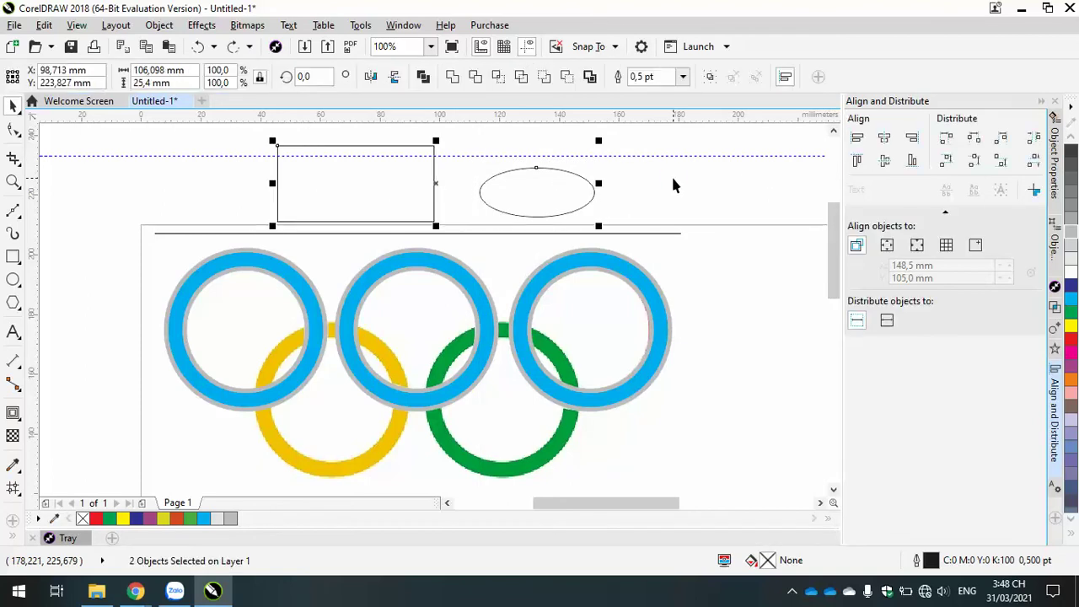
left_click(674, 181)
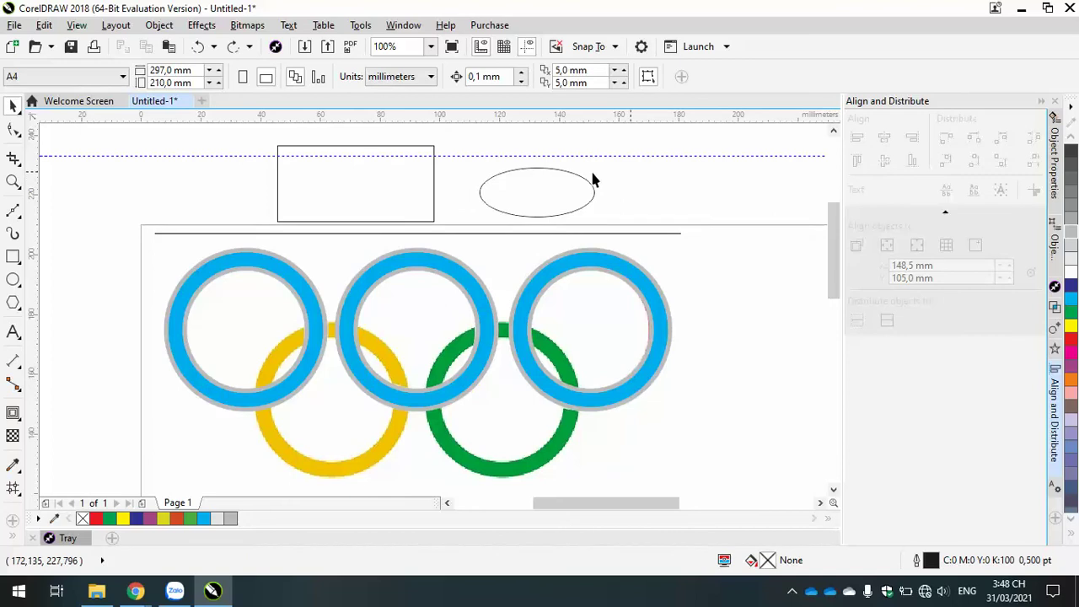
Step: Try left-aligning the rectangle and ellipse after selecting both together in one area selection, and undo the alignment
left_click_drag(266, 129, 610, 245)
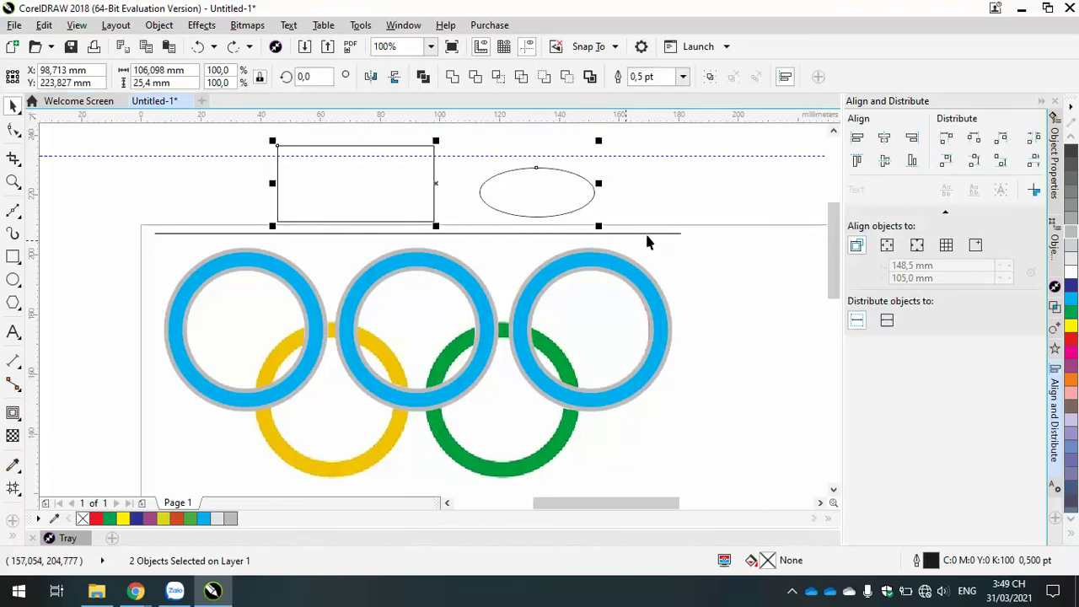
left_click(857, 139)
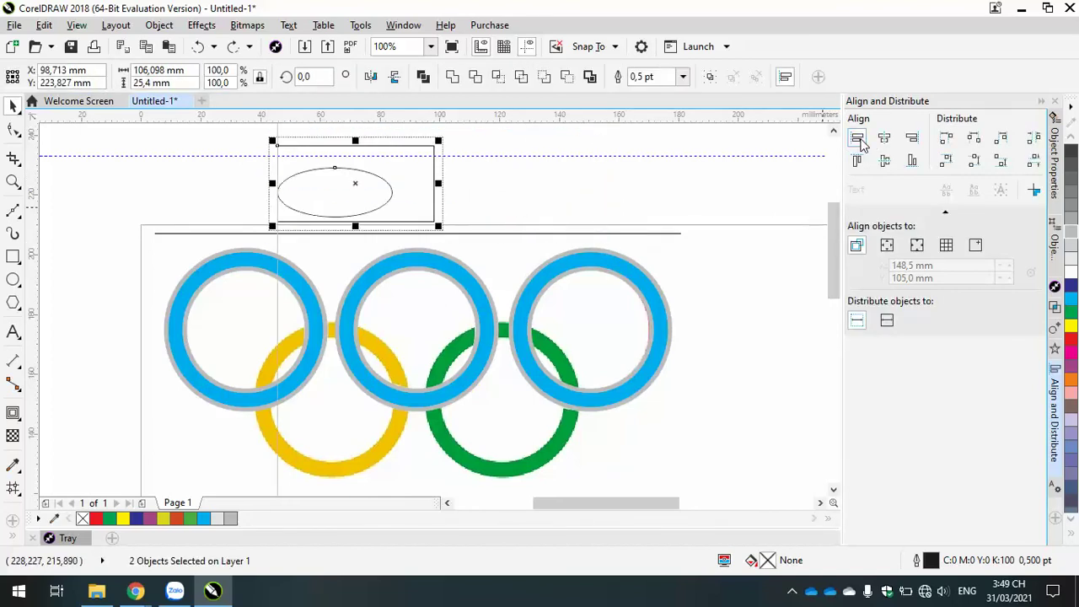
left_click(575, 192)
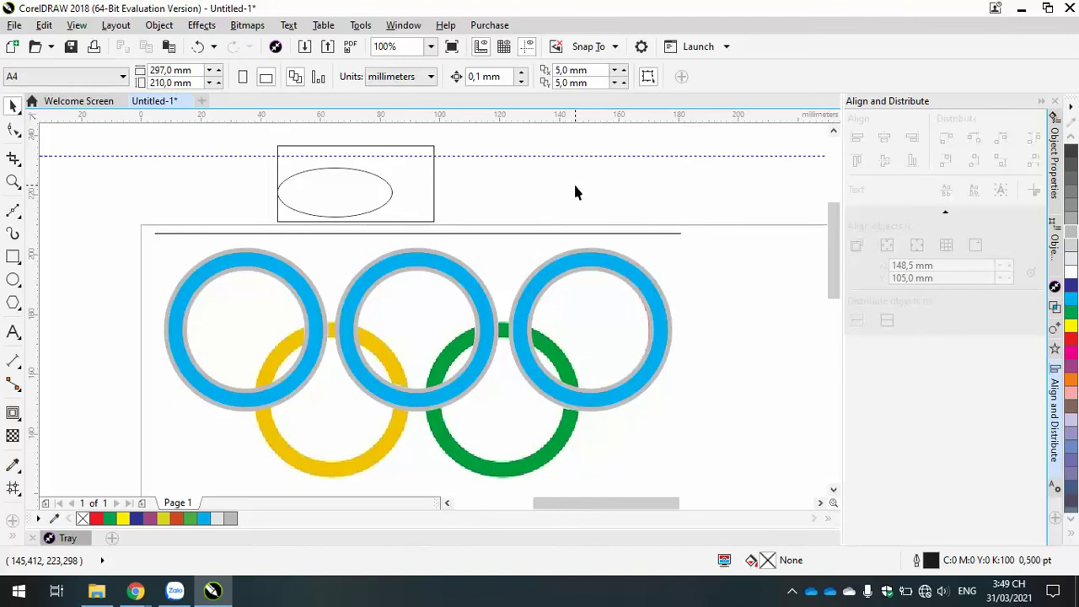
key("ctrl+z")
Step: Test the center, right, bottom and top alignments on the rectangle and ellipse, ending with the ellipse right-aligned and vertically centered
left_click(887, 139)
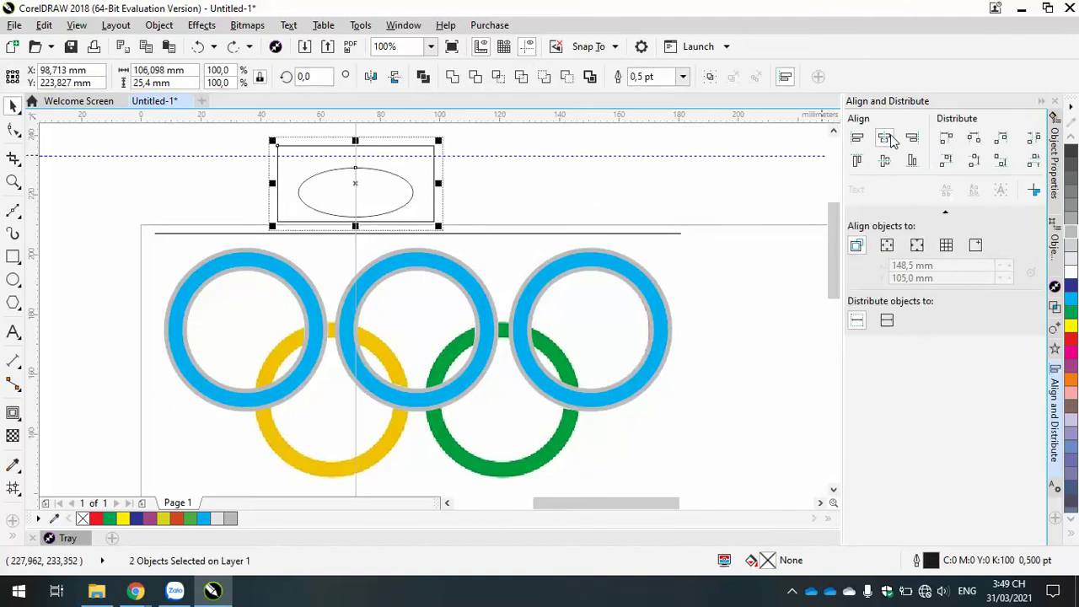
left_click(913, 140)
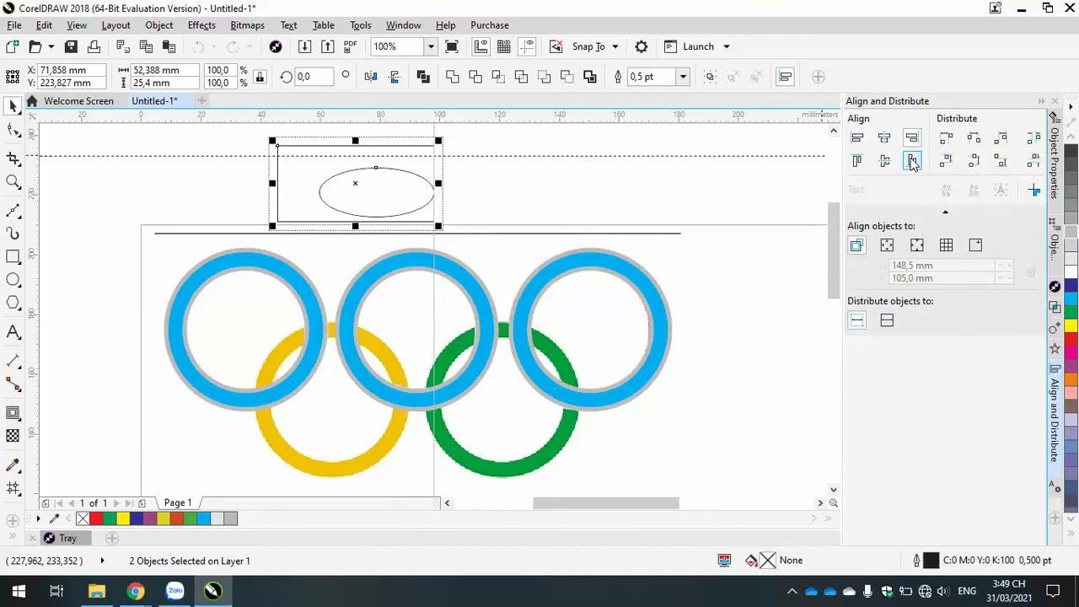
left_click(912, 162)
left_click(858, 161)
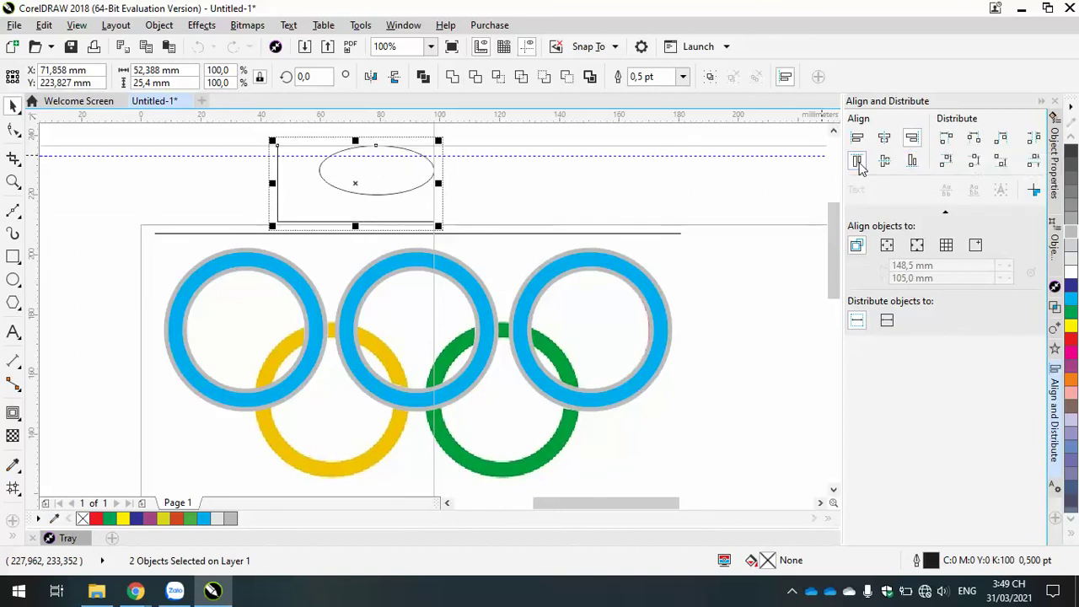
left_click(886, 163)
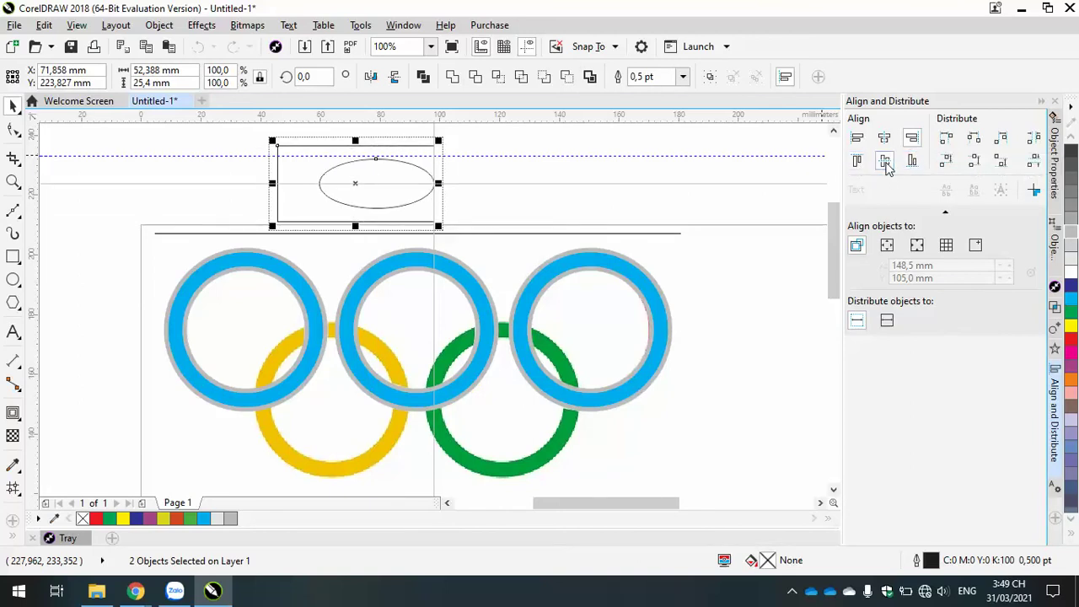
Step: Center the ellipse horizontally on the rectangle and delete both shapes
left_click(885, 137)
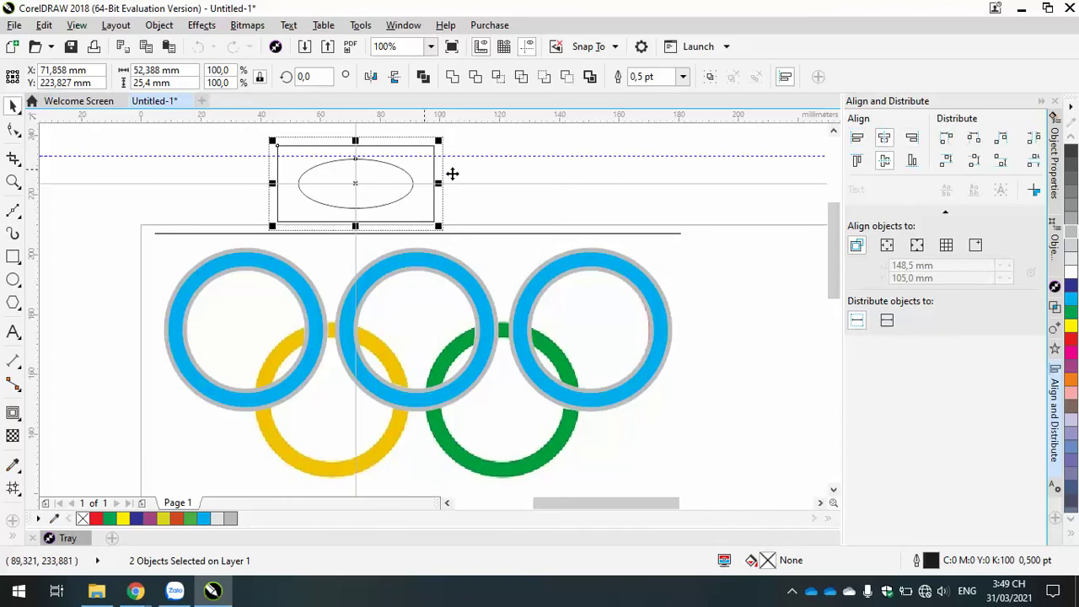
left_click(513, 173)
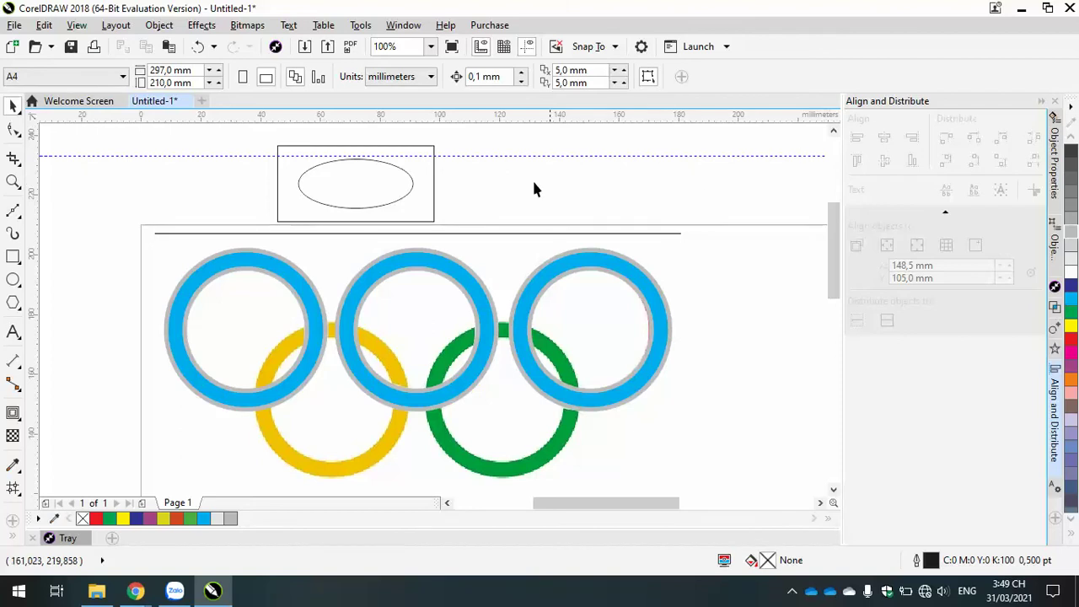
left_click(392, 193)
key("Delete")
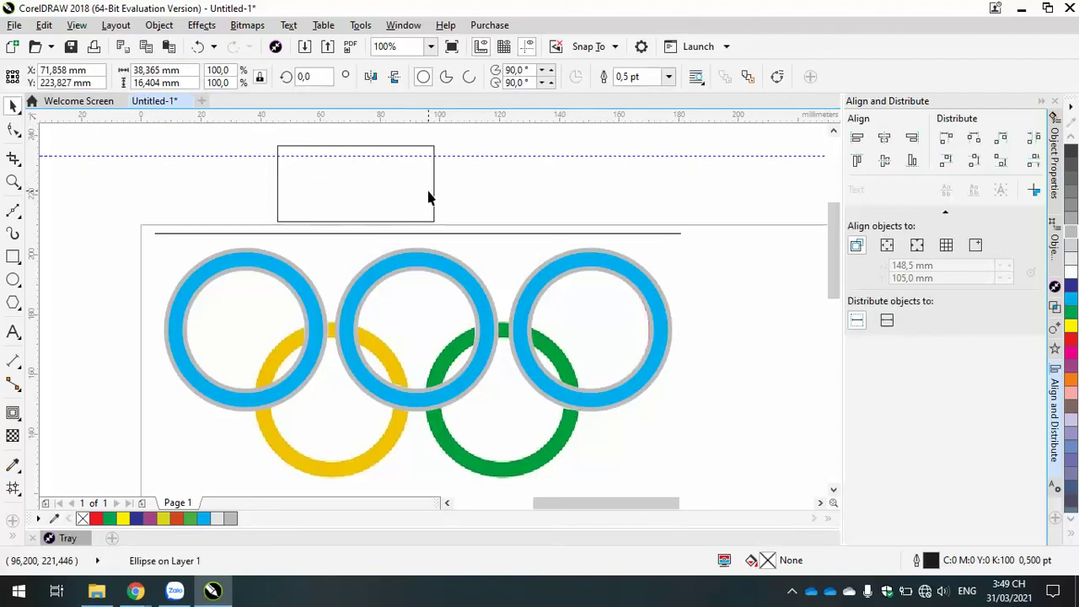
left_click(429, 192)
key("Delete")
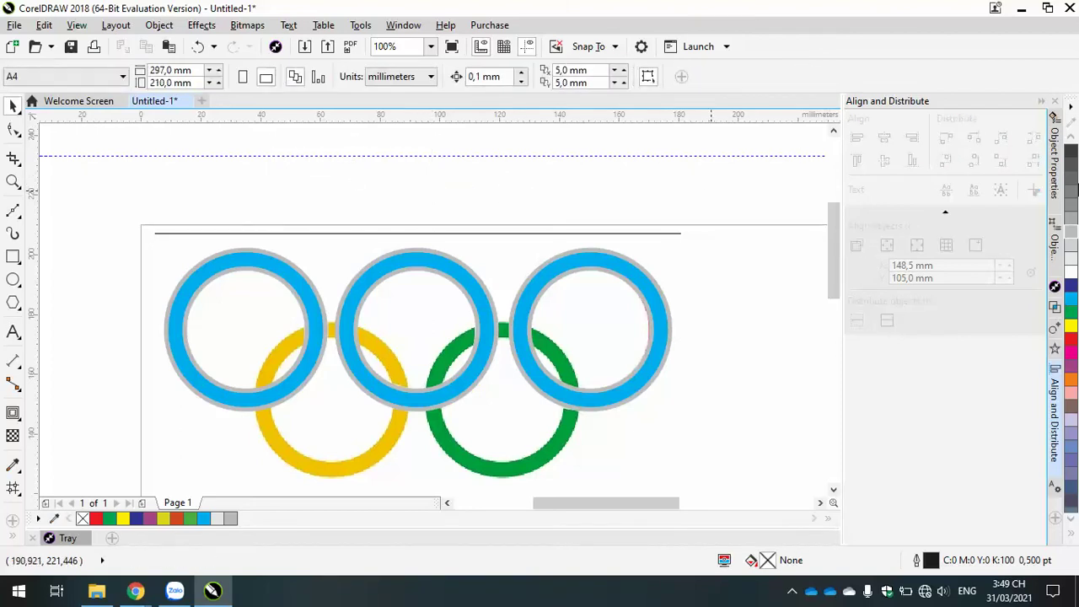
Step: Draw a narrow upright ellipse about 12 by 19 mm above the page and place two unevenly spaced copies beside it in the same row
left_click(13, 279)
mouse_move(155, 161)
left_mouse_down()
mouse_move(199, 227)
mouse_move(284, 200)
left_mouse_up()
left_click(12, 107)
right_click(248, 204)
right_click(284, 199)
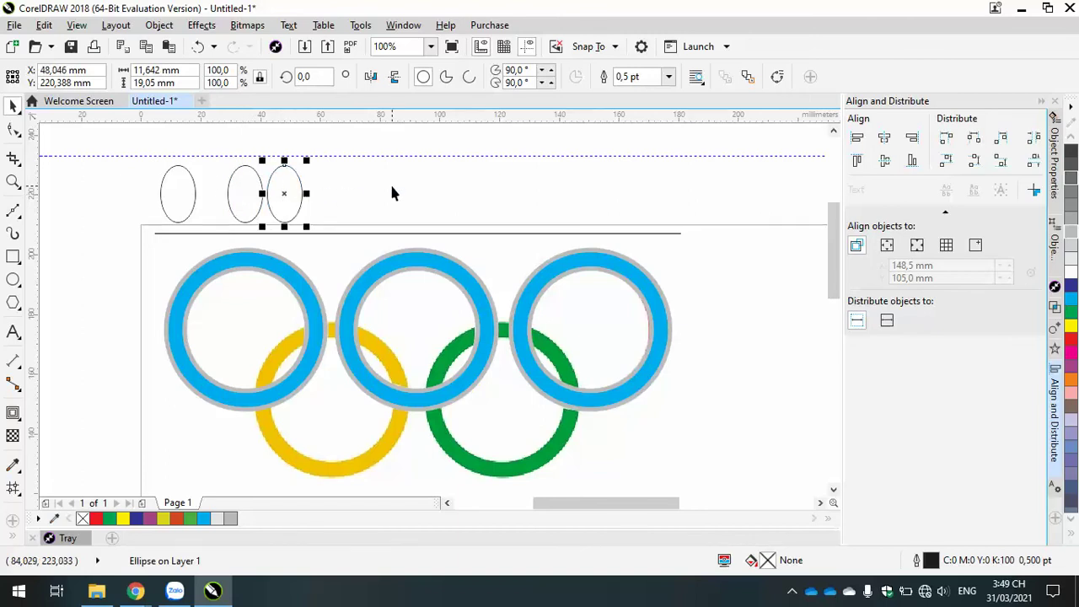
key("Escape")
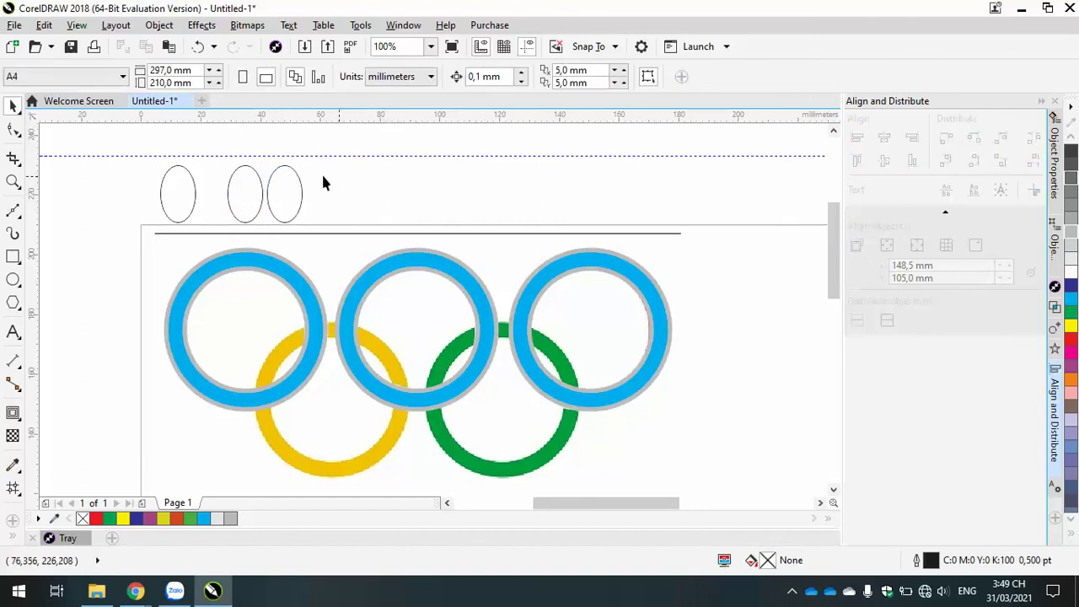
Step: Distribute the three ellipses horizontally by their right edges, check each one and delete all three
left_click_drag(131, 141, 324, 246)
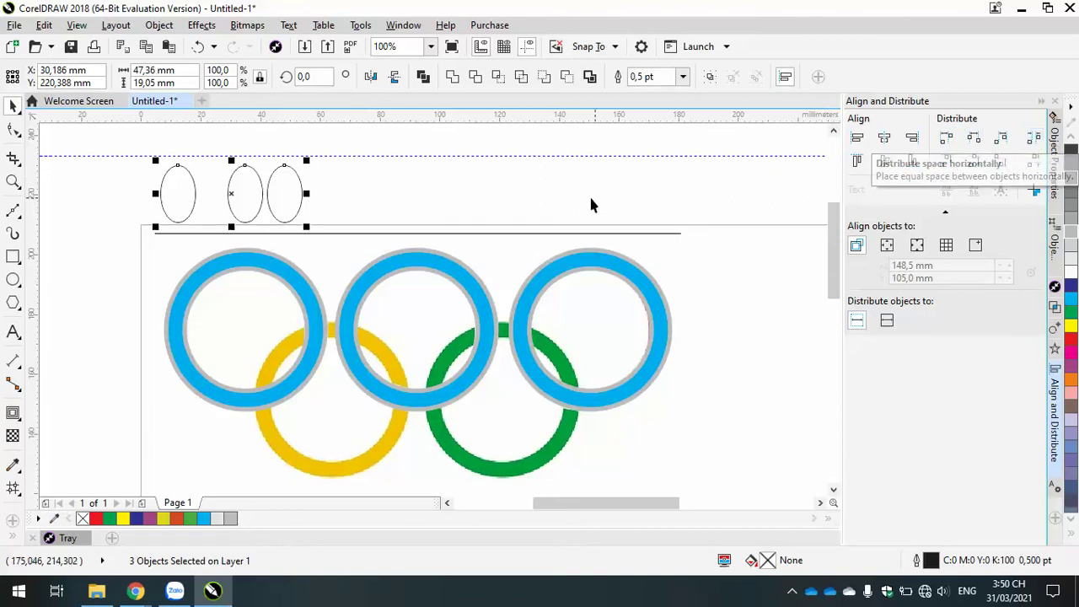
left_click(477, 184)
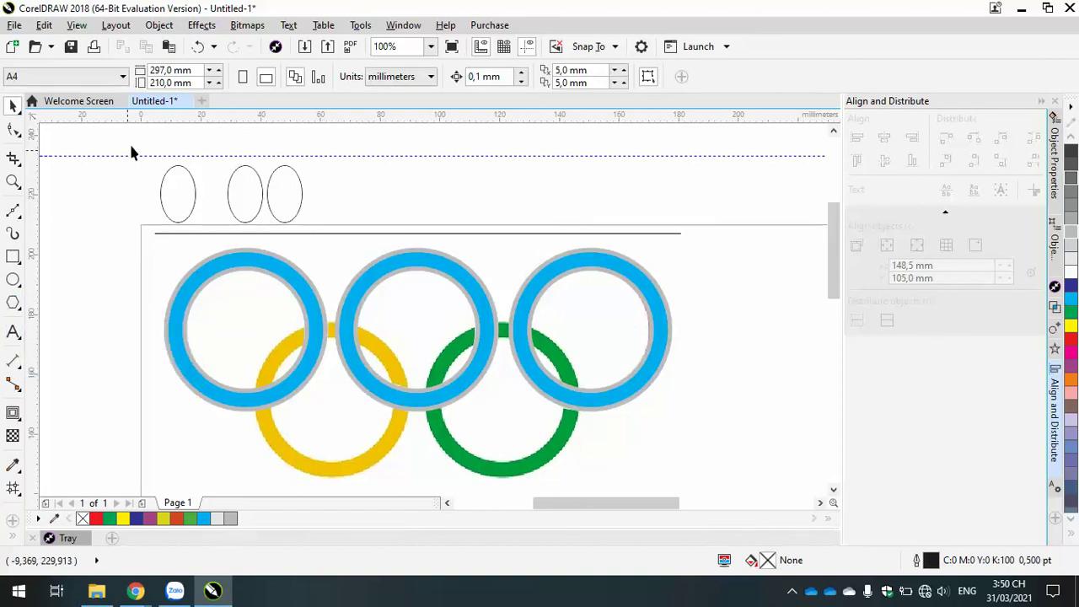
left_click_drag(131, 151, 312, 242)
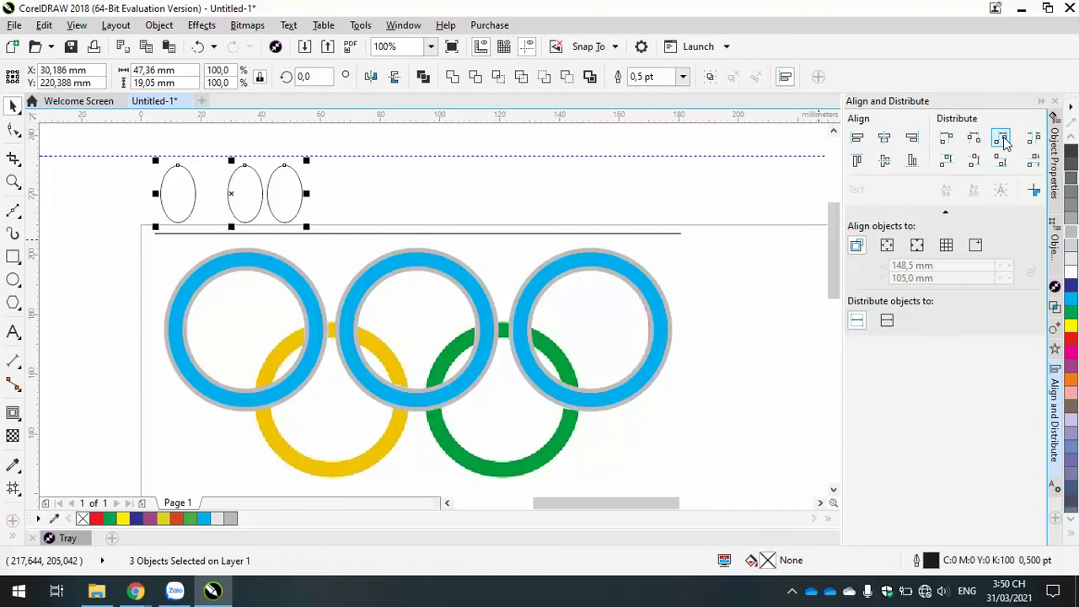
left_click(1001, 140)
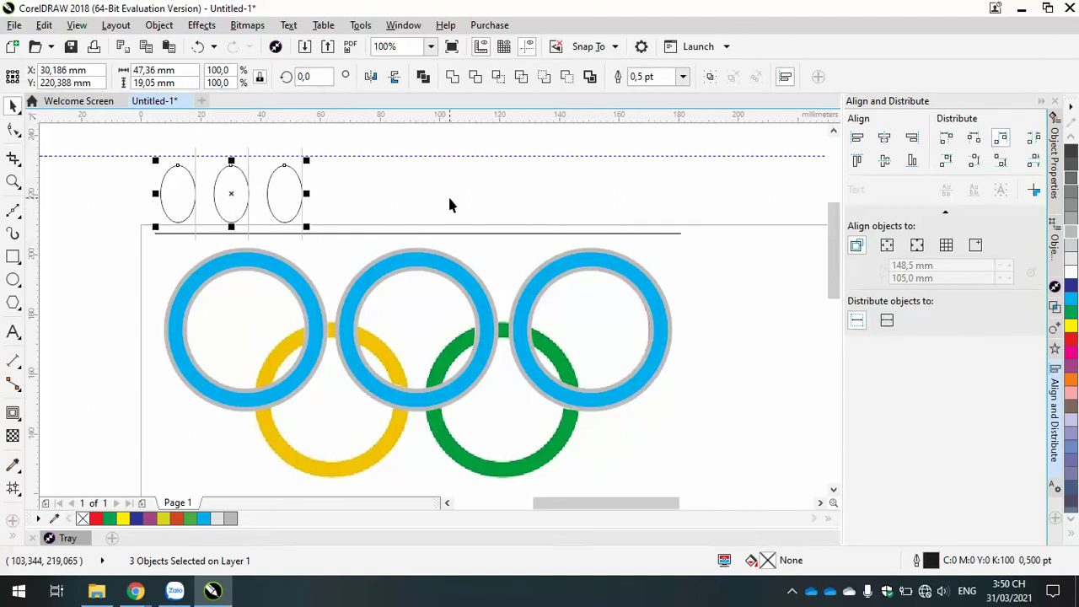
left_click(241, 202)
left_click(189, 204)
left_click(239, 198)
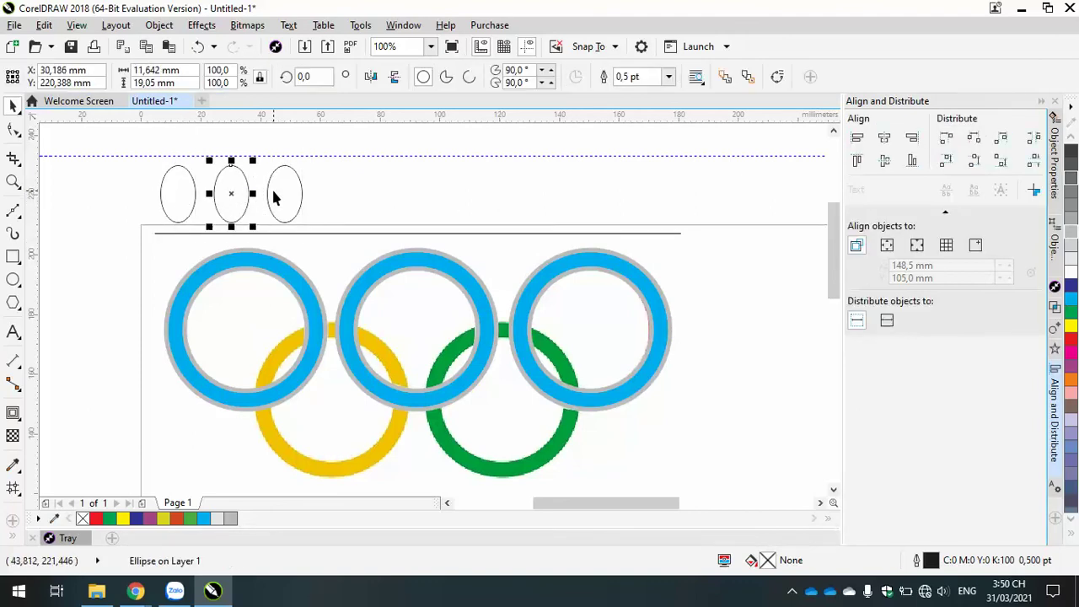
left_click(287, 196)
left_click(336, 187)
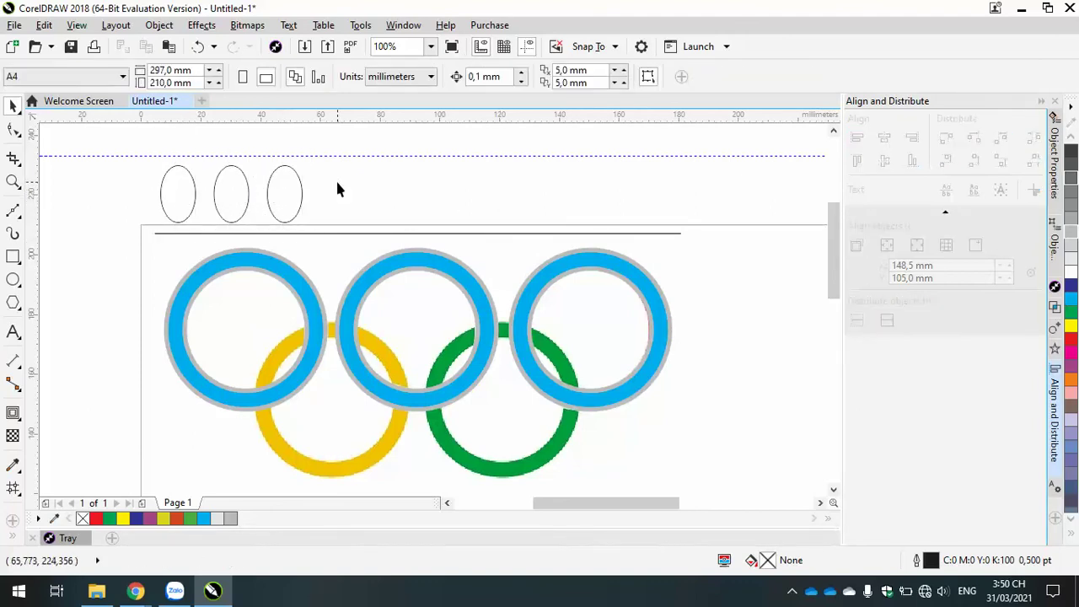
left_click_drag(121, 144, 321, 239)
key("Delete")
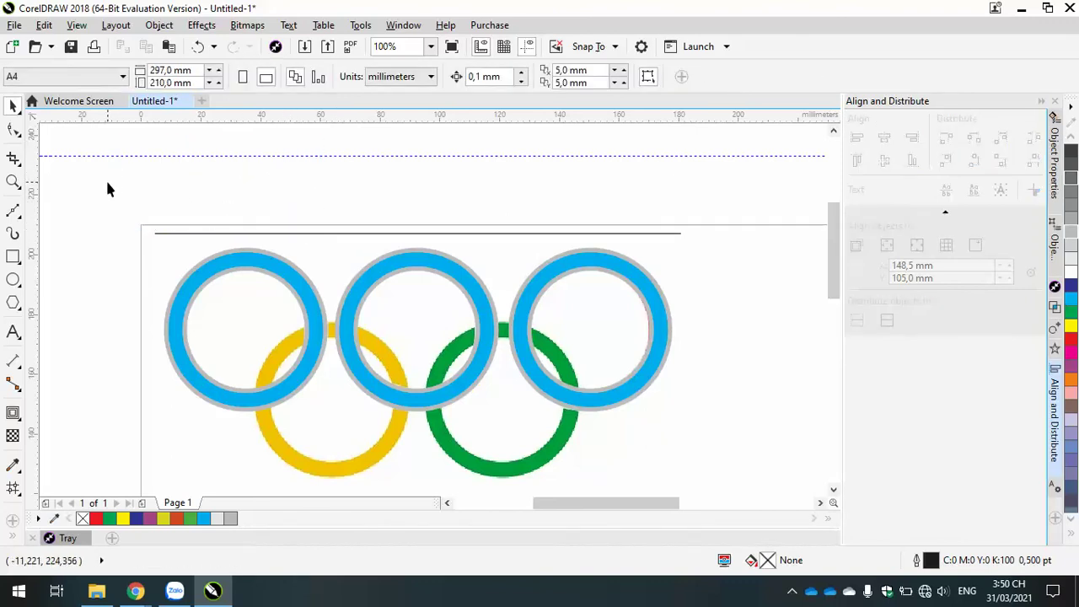
Step: Distribute the three upper blue rings horizontally by their centers
left_click_drag(107, 182, 714, 427)
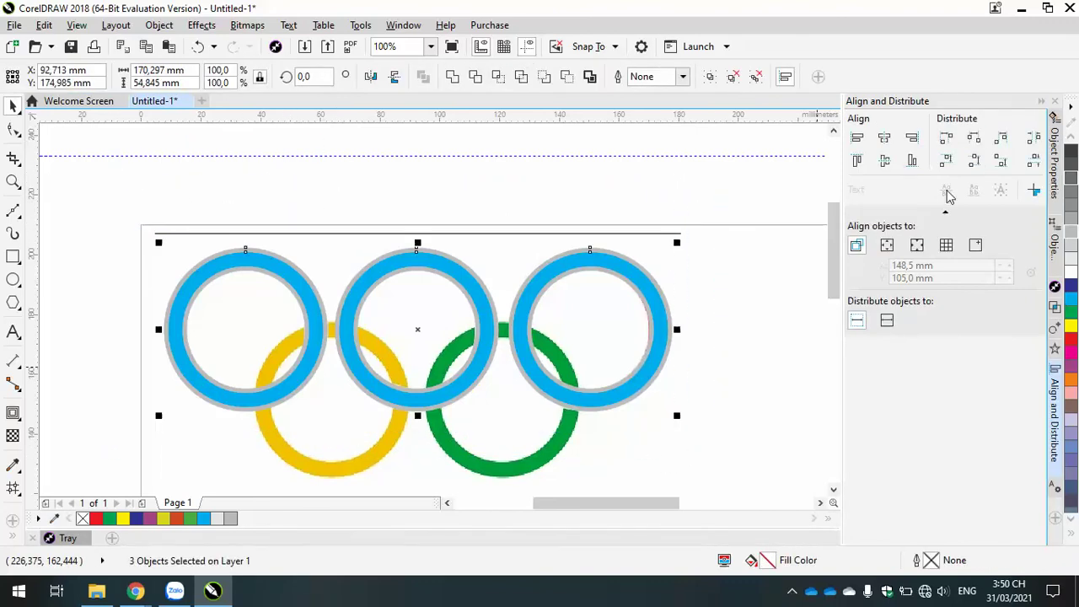
left_click(975, 139)
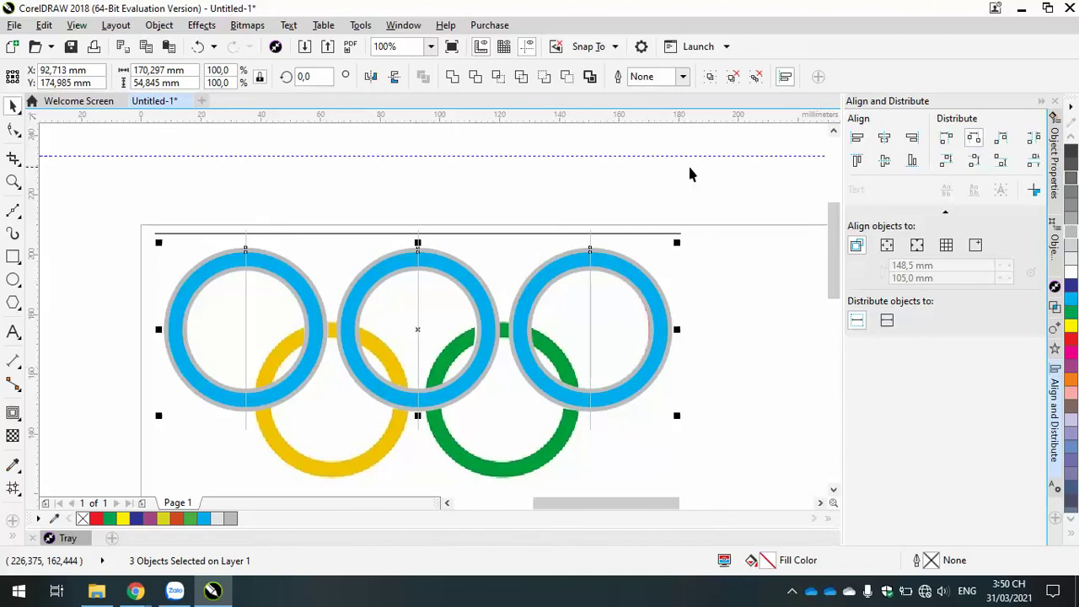
left_click(628, 177)
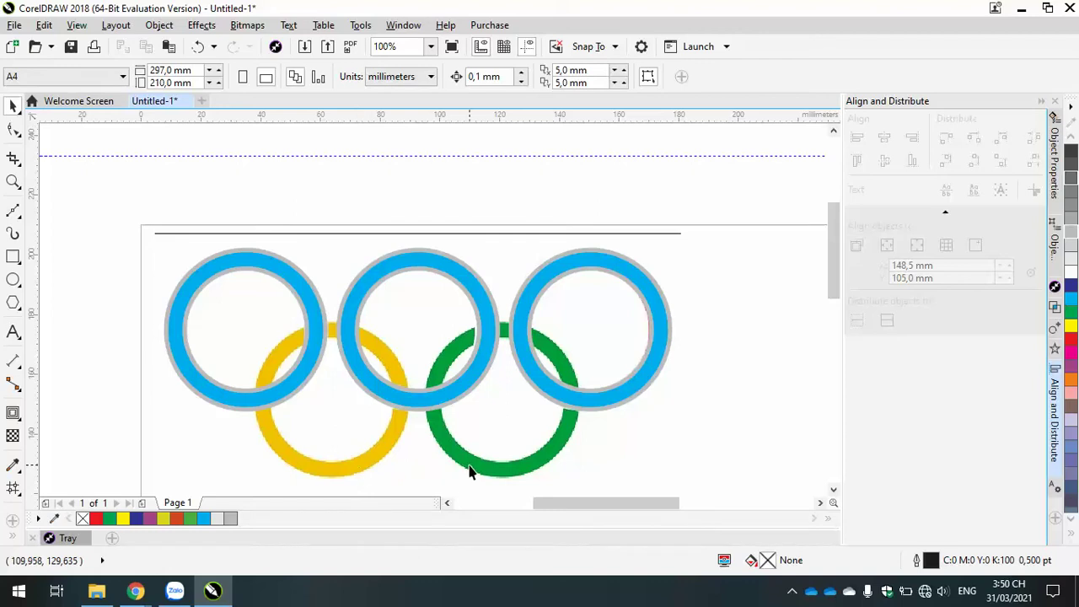
Step: Duplicate the left and middle upper rings together and place the copies over the yellow and green rings of the bitmap
left_click(314, 319)
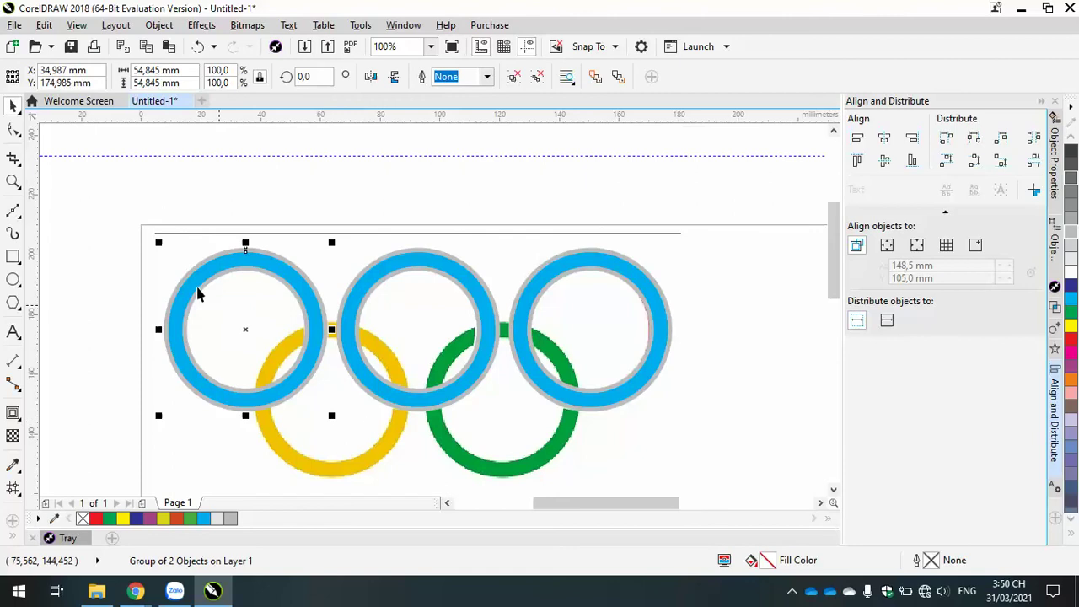
left_click_drag(70, 178, 523, 413)
left_click_drag(535, 452, 530, 450)
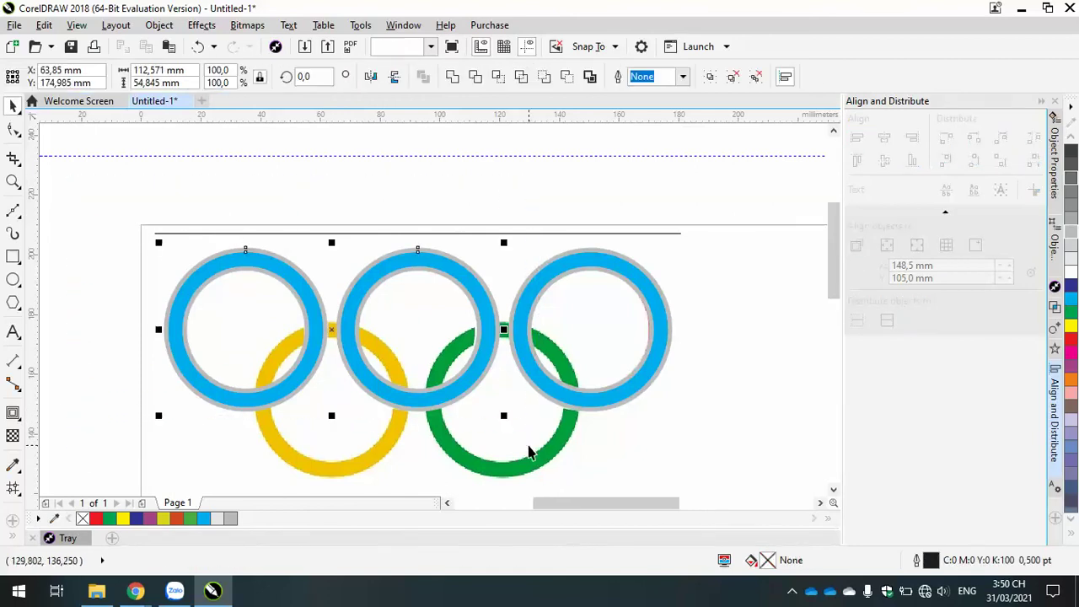
left_click_drag(364, 358, 422, 406)
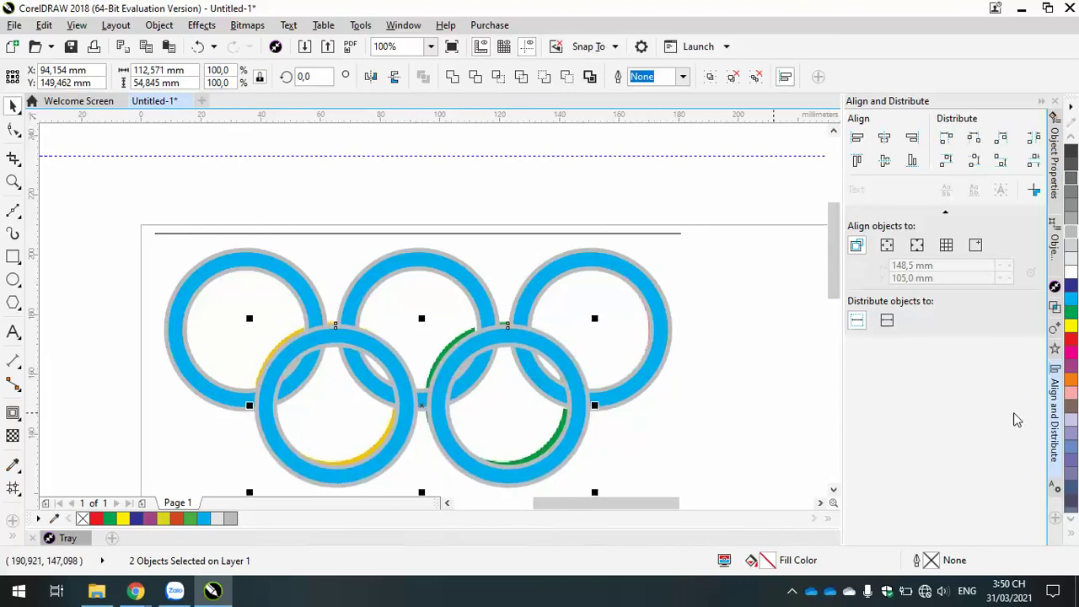
Step: Nudge the two lower ring copies up about 1.3 mm and left about 0.5 mm to fit the bitmap rings
key("Up")
key("Up")
key("Up")
key("Up")
key("Up")
key("Up")
key("Up")
key("Up")
key("Up")
key("Up")
key("Up")
key("Up")
key("Up")
key("Up")
key("Up")
key("Up")
key("Up")
key("Left")
key("Left")
key("Left")
key("Left")
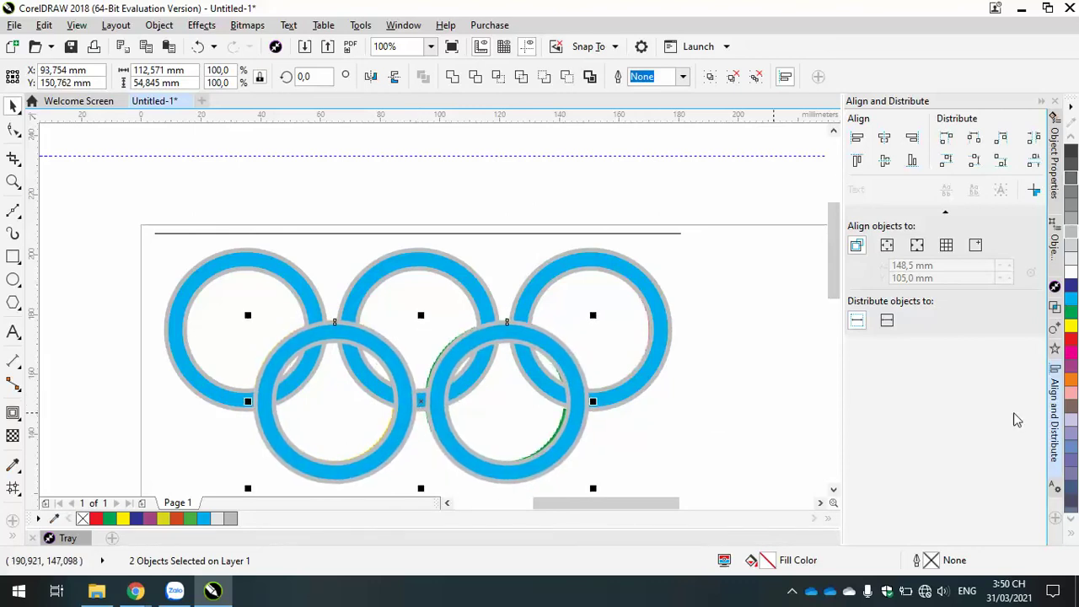
left_click(717, 438)
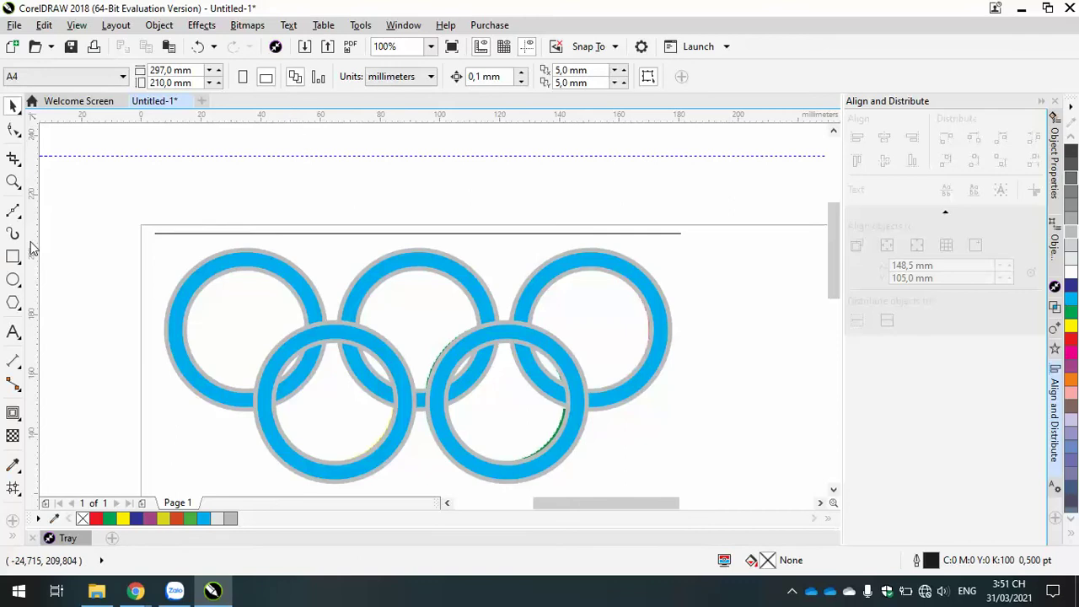
Step: Add a vertical guideline through the center of the middle upper ring at X 92.713 mm and check the neighbouring rings against it
left_click_drag(34, 253, 418, 269)
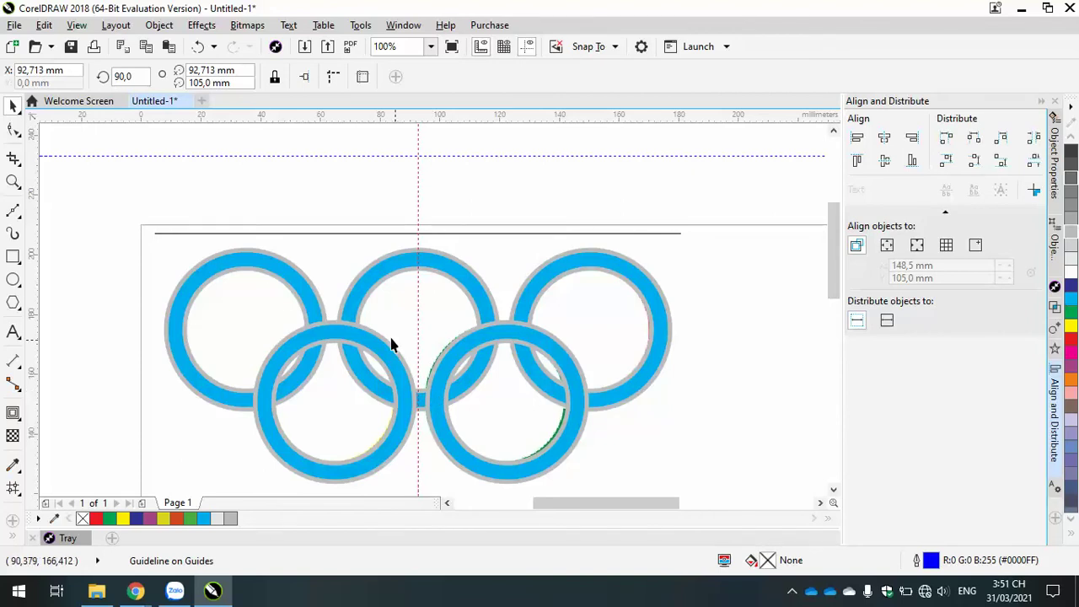
left_click(366, 351)
left_click(486, 337)
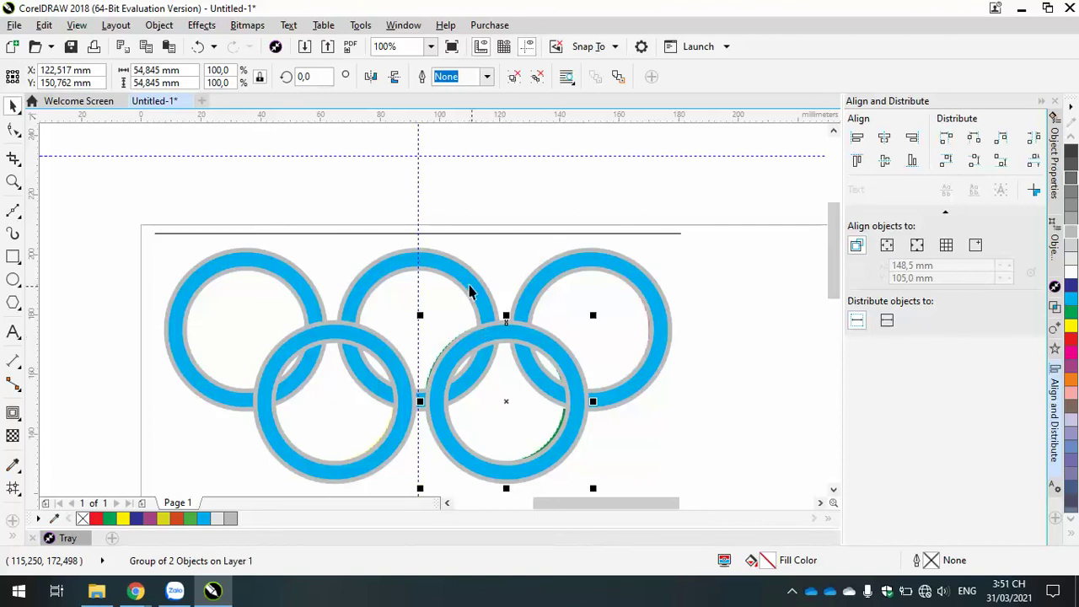
left_click(445, 267)
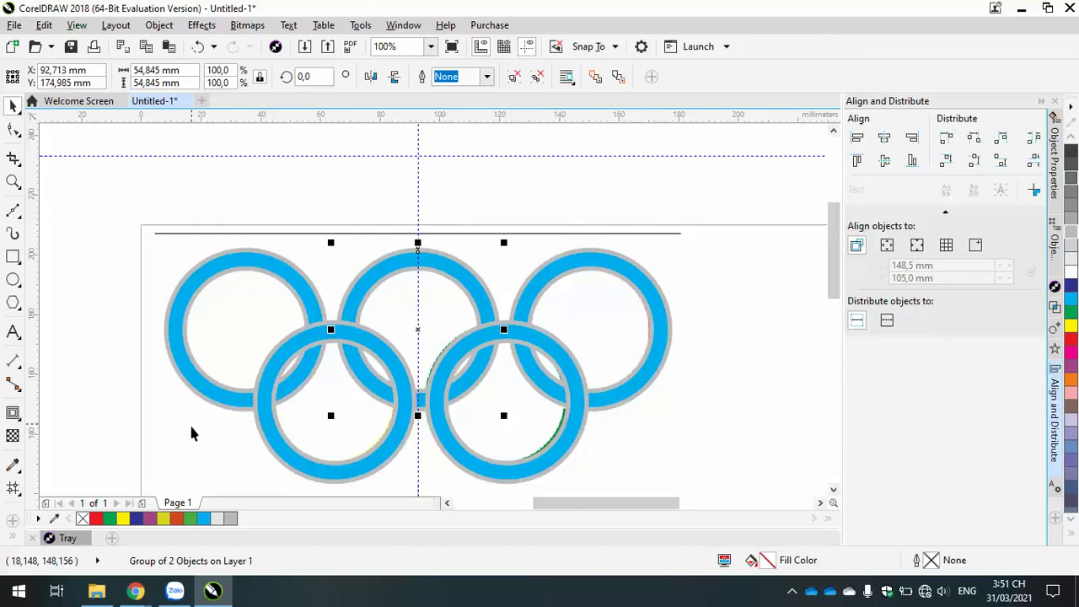
Step: Group the two lower rings into one object
left_click_drag(111, 308, 663, 476)
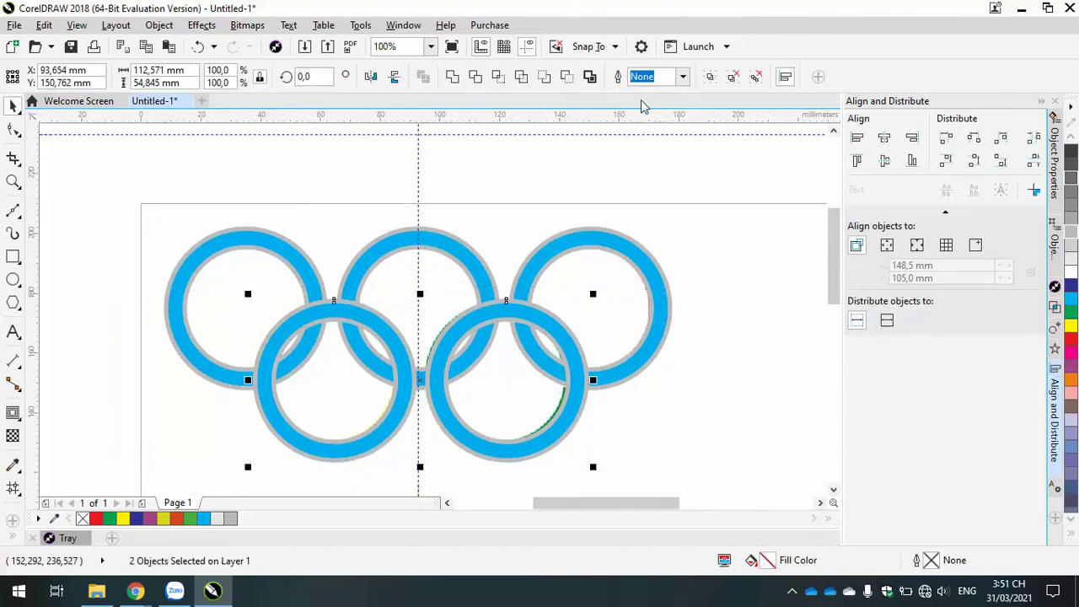
left_click(711, 76)
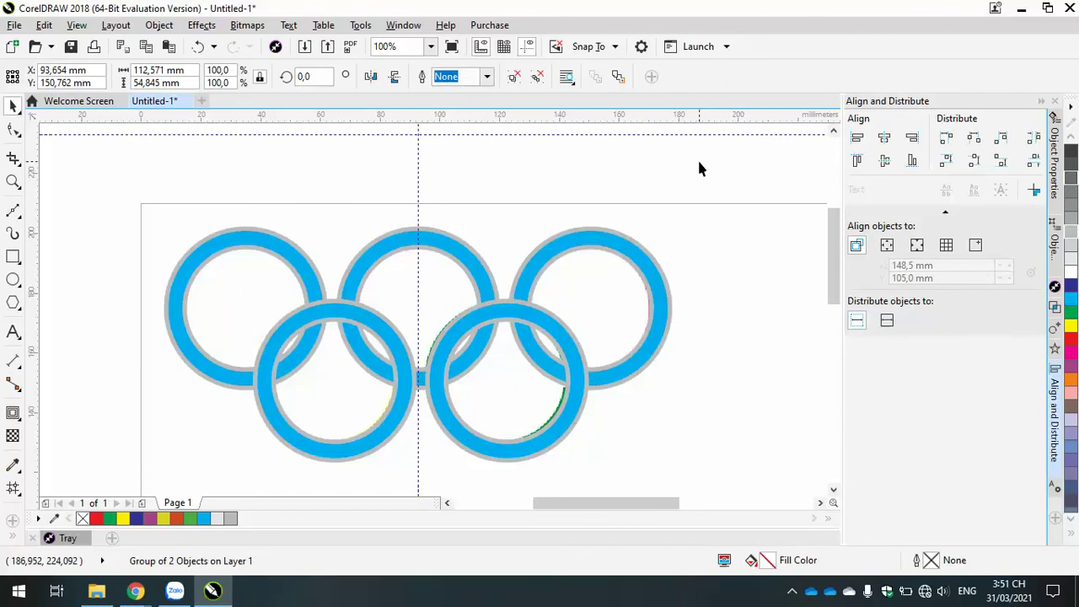
left_click(697, 158)
Step: Center the group of lower rings horizontally on the middle upper ring, selecting that ring last as the reference
left_click(503, 306)
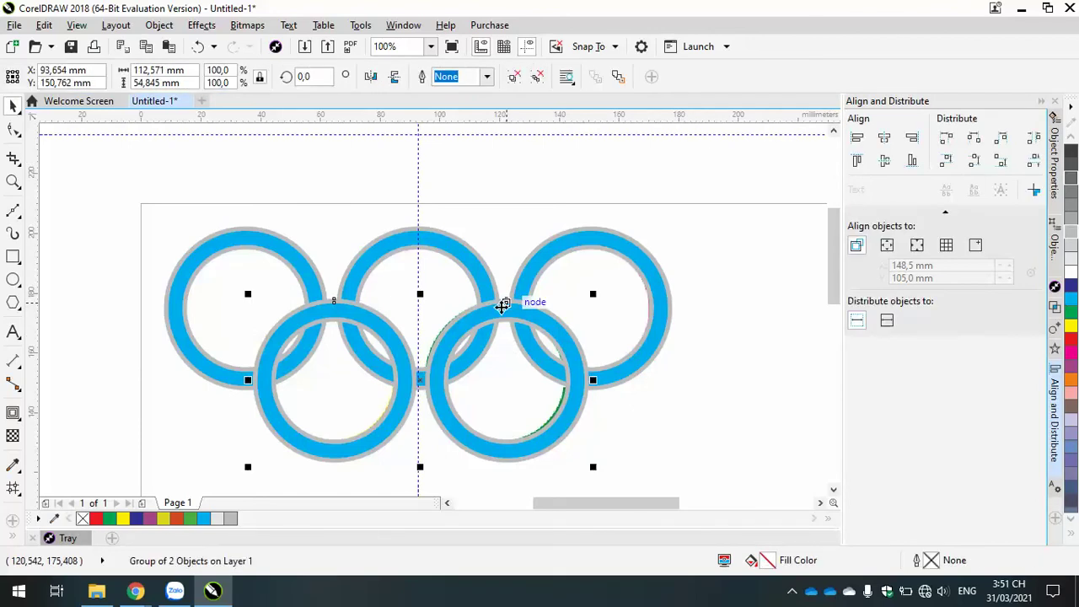
left_click(429, 234, "shift")
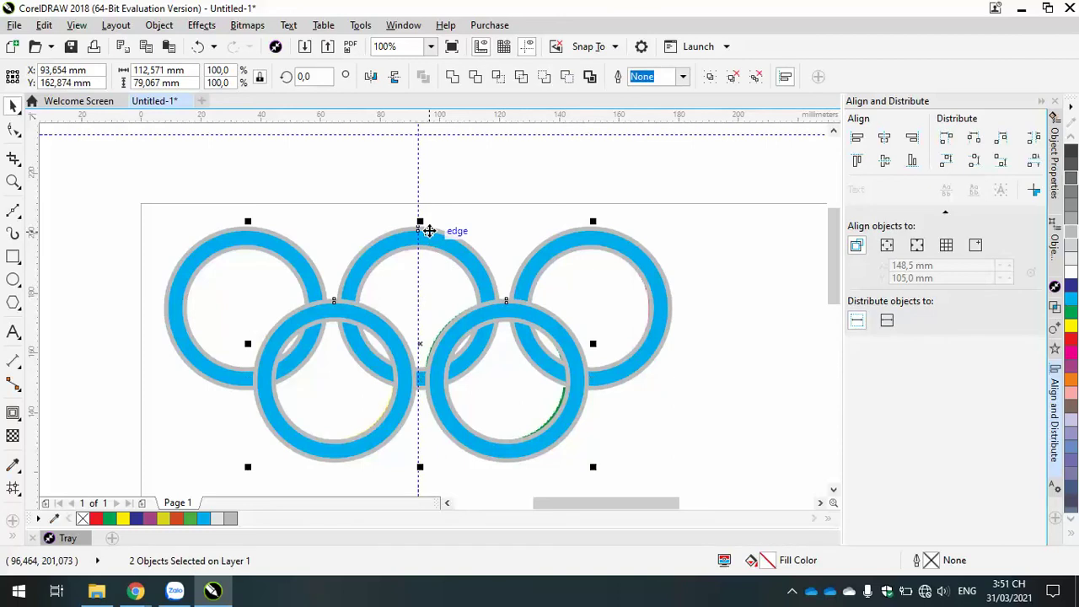
left_click(885, 138)
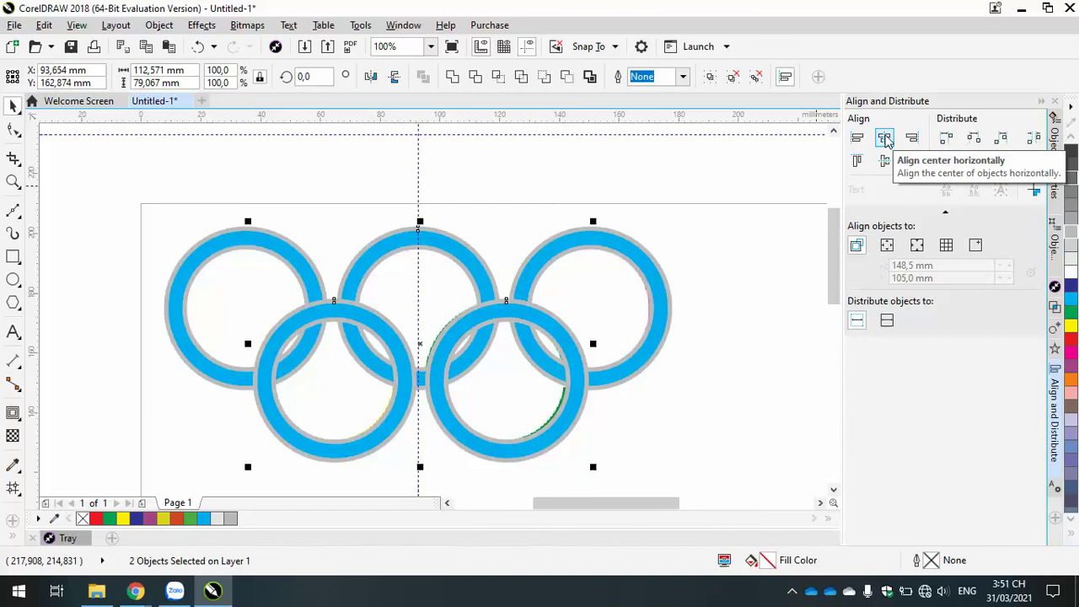
left_click(885, 138)
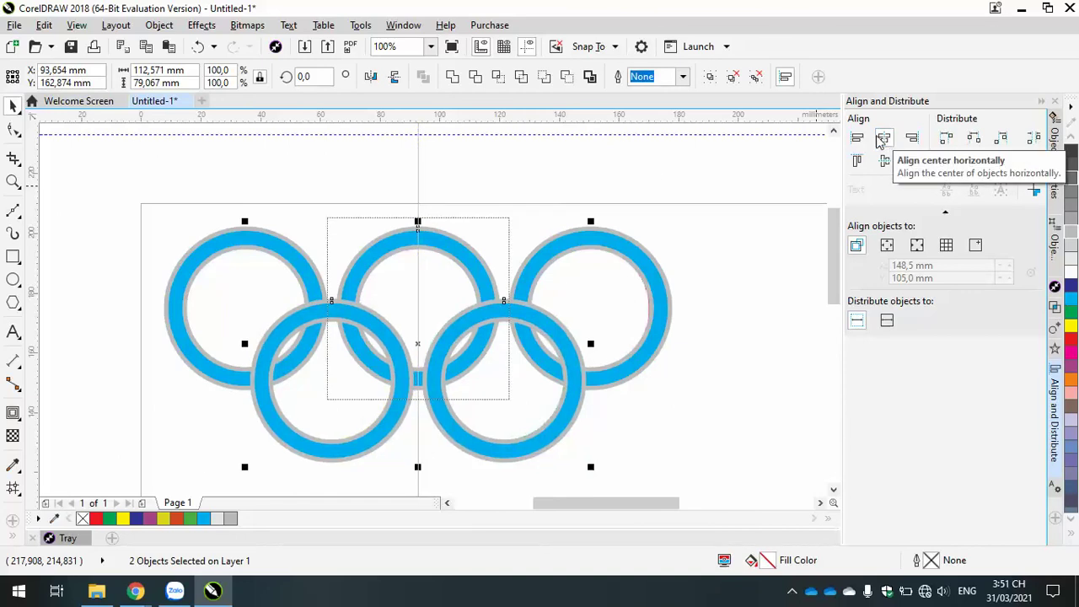
left_click(585, 178)
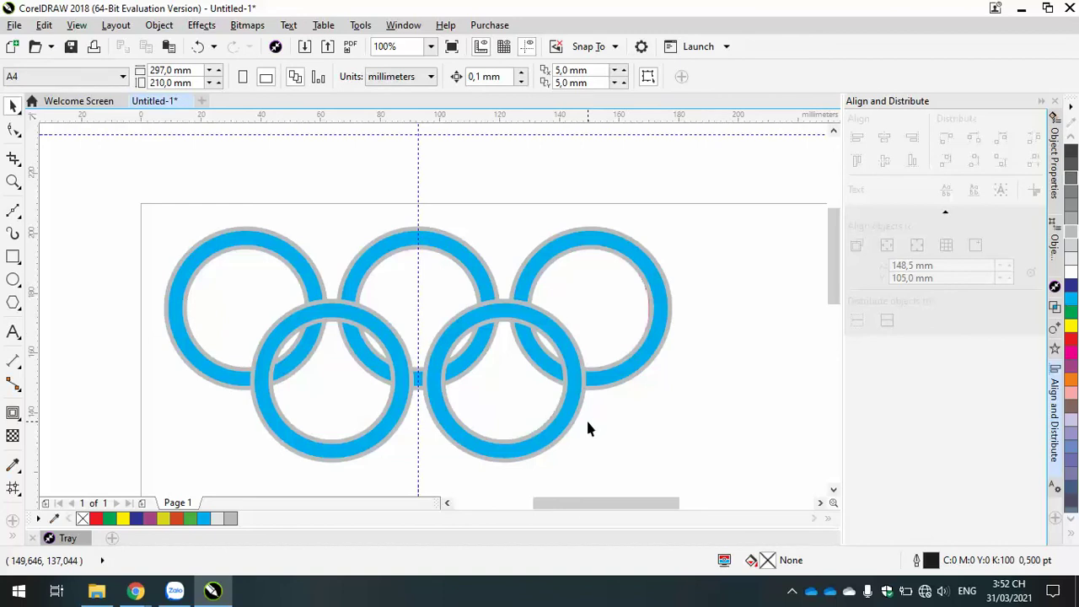
Step: Move all five vector rings straight down below the bitmap logo, centered at about Y 78 mm
left_click(833, 489)
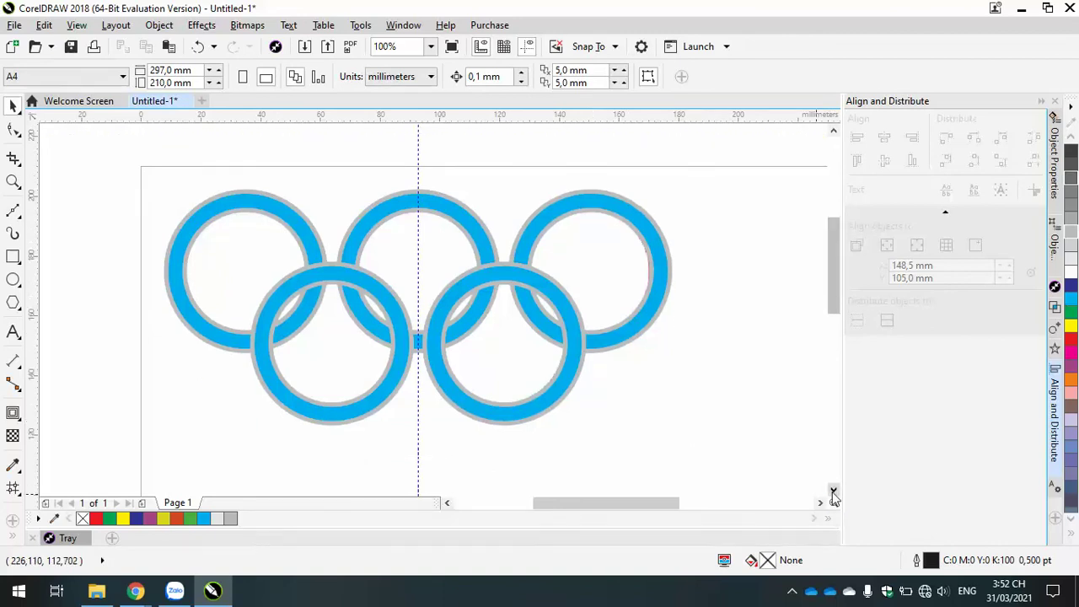
left_click_drag(118, 160, 704, 469)
scroll(602, 433, "down", 1)
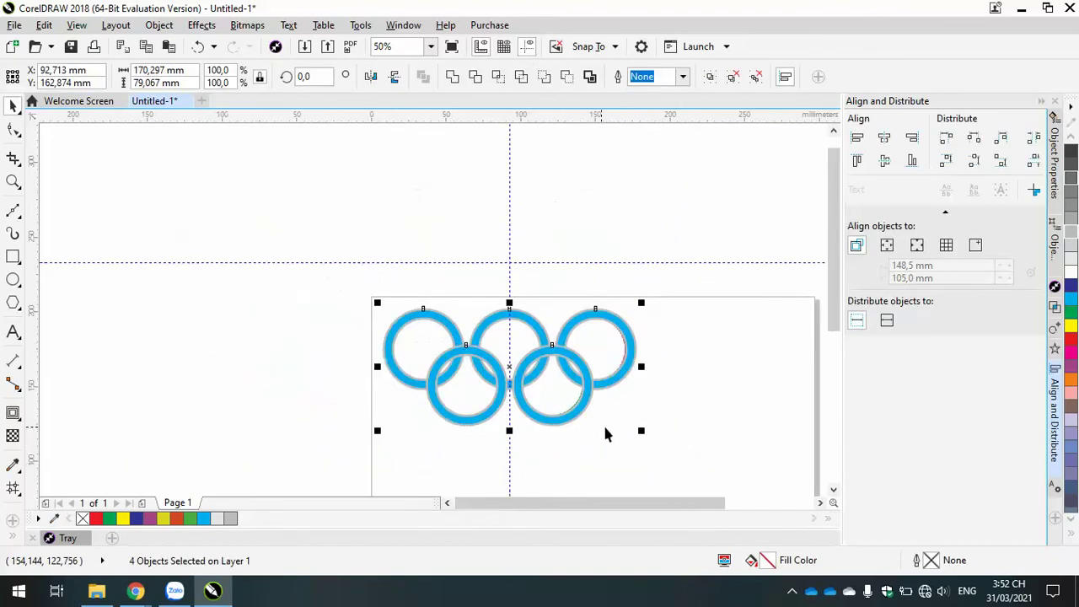
left_click(833, 491)
left_click(833, 492)
left_click(819, 503)
left_click(820, 502)
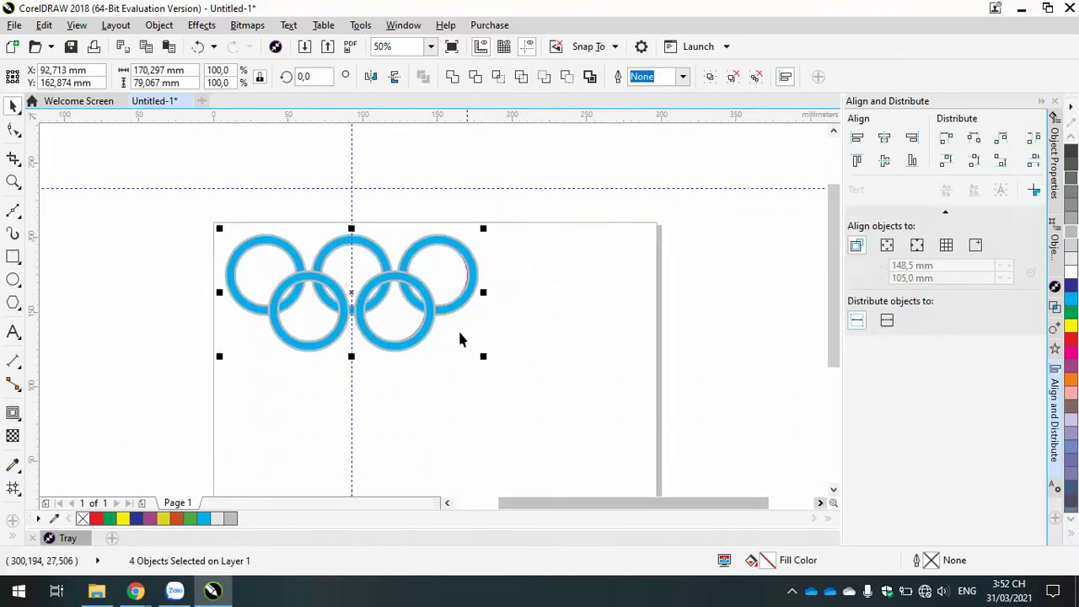
left_click_drag(355, 293, 359, 428)
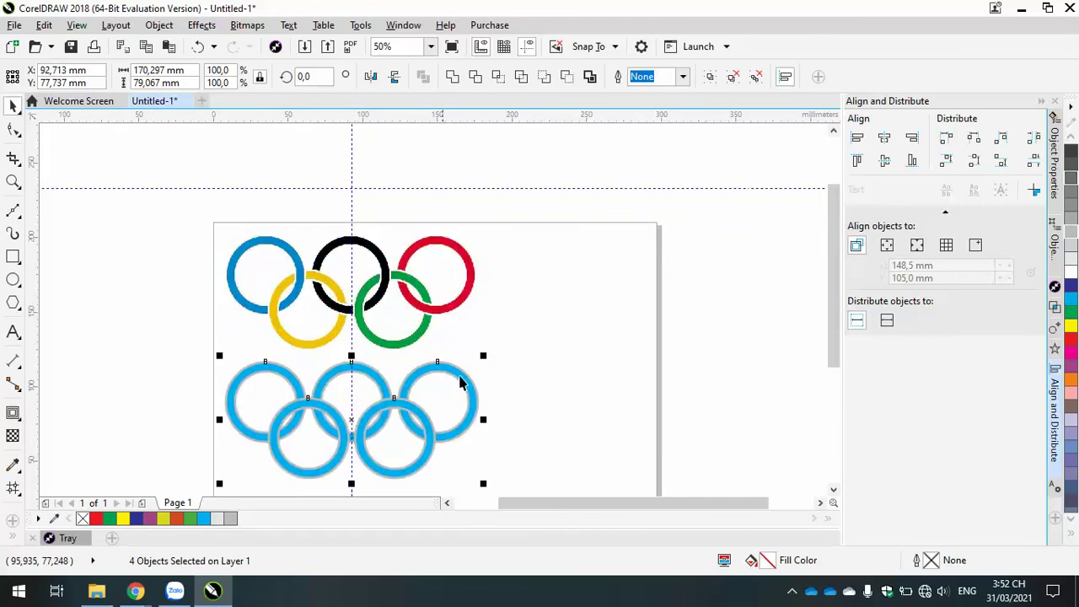
Step: Ungroup the pair of lower vector rings so each ring is a separate object
left_click(554, 329)
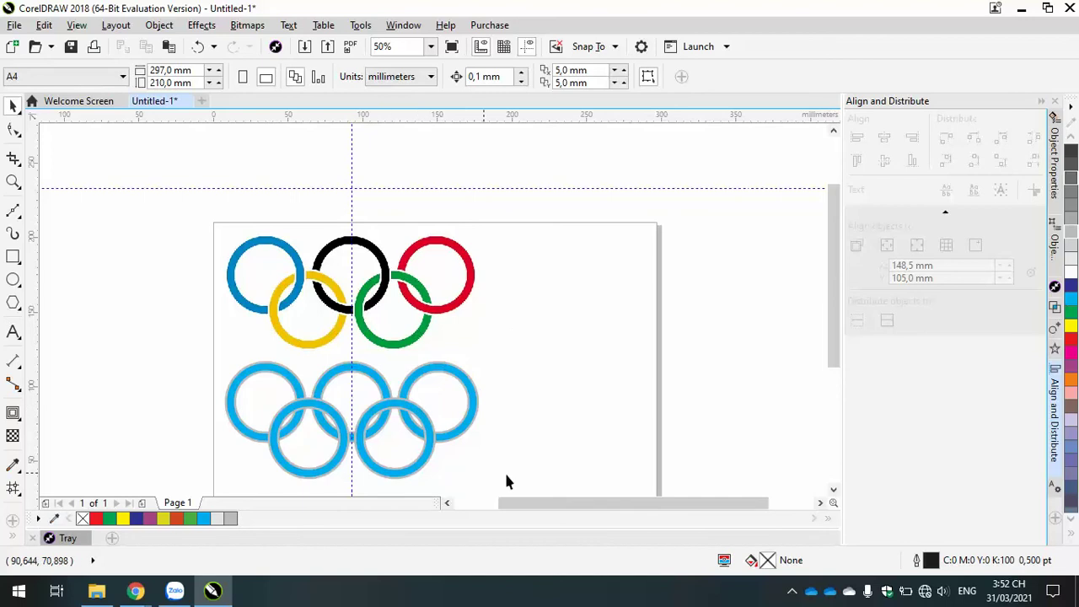
left_click(833, 490)
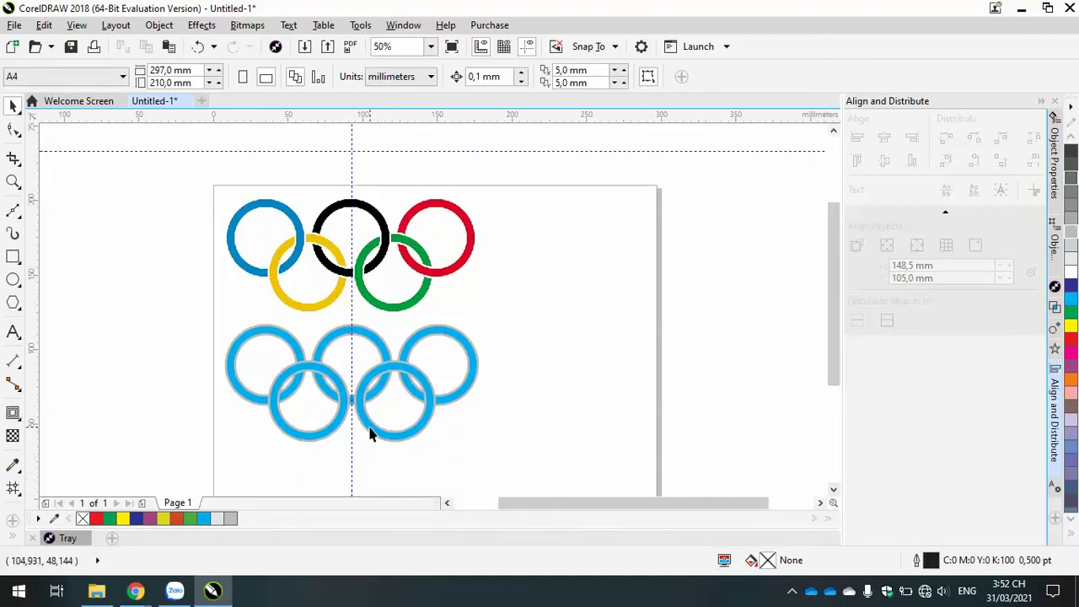
scroll(332, 447, "up", 1)
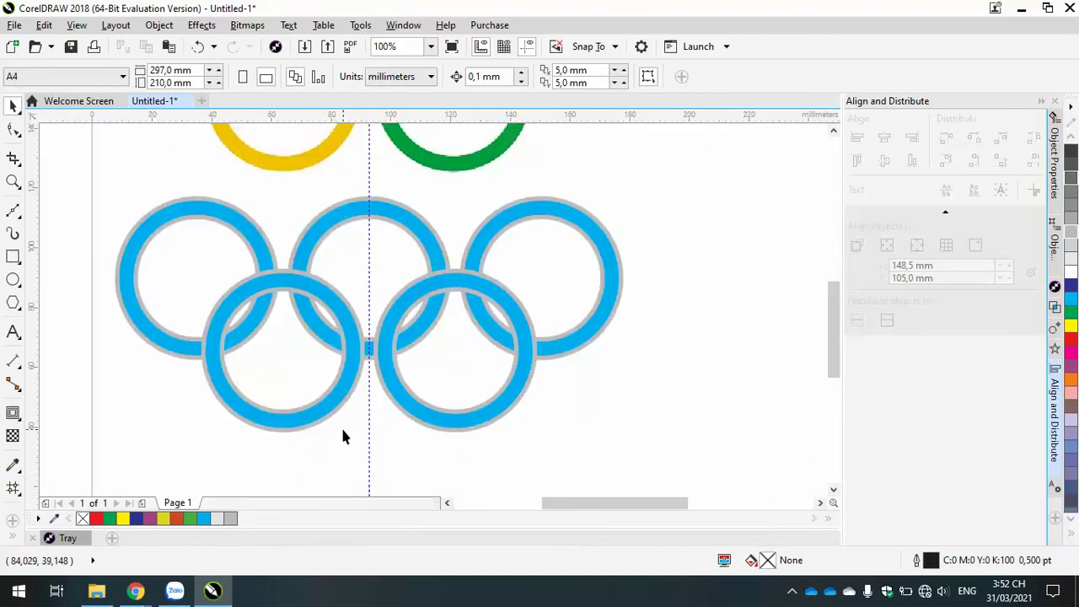
scroll(341, 425, "down", 1)
left_click(299, 363)
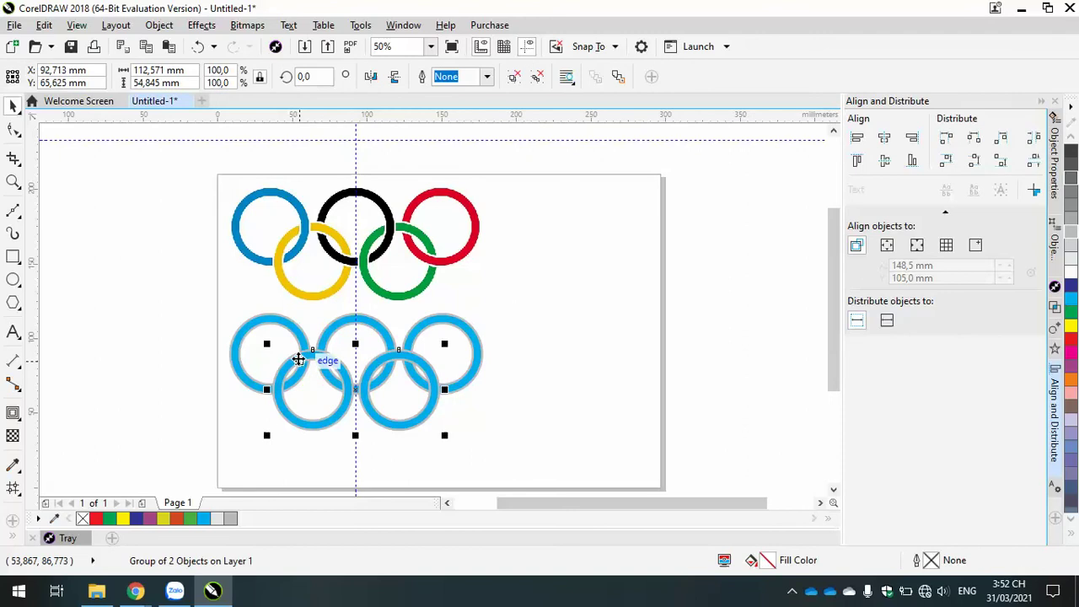
right_click(300, 363)
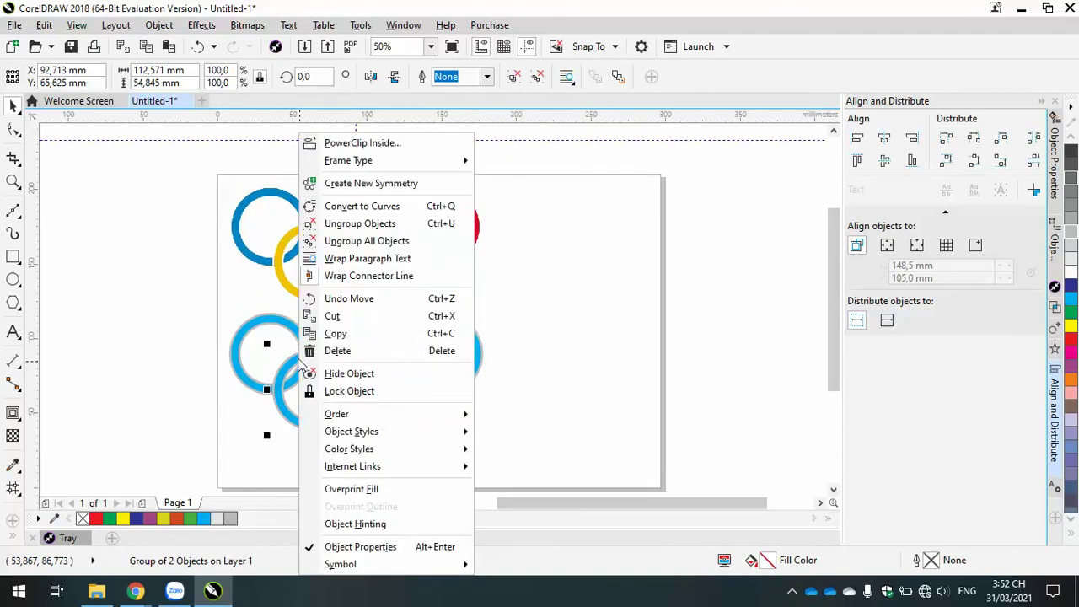
left_click(360, 223)
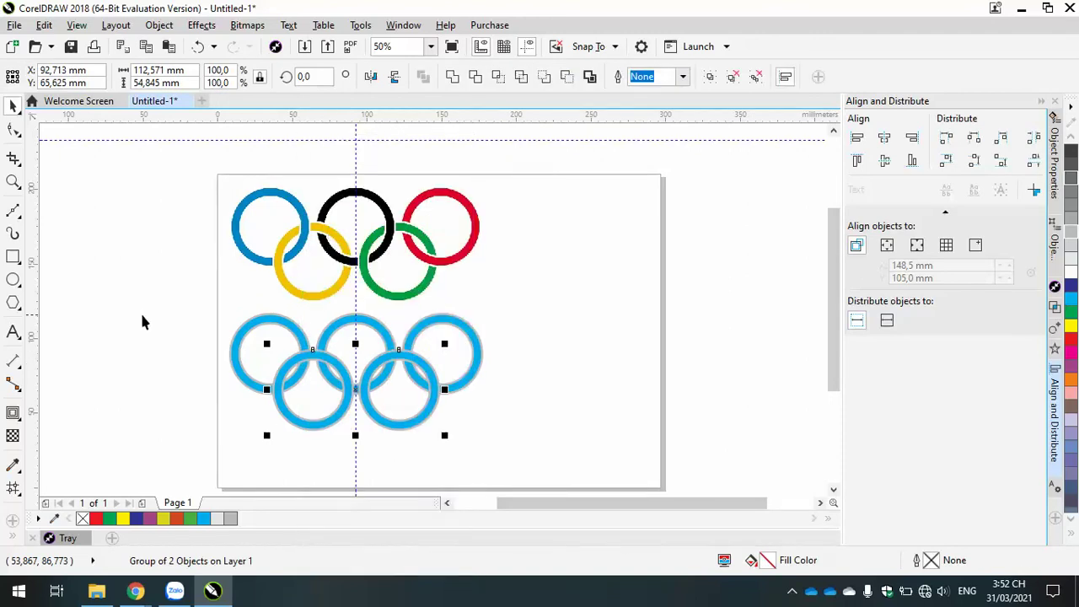
left_click(142, 314)
left_click(313, 357)
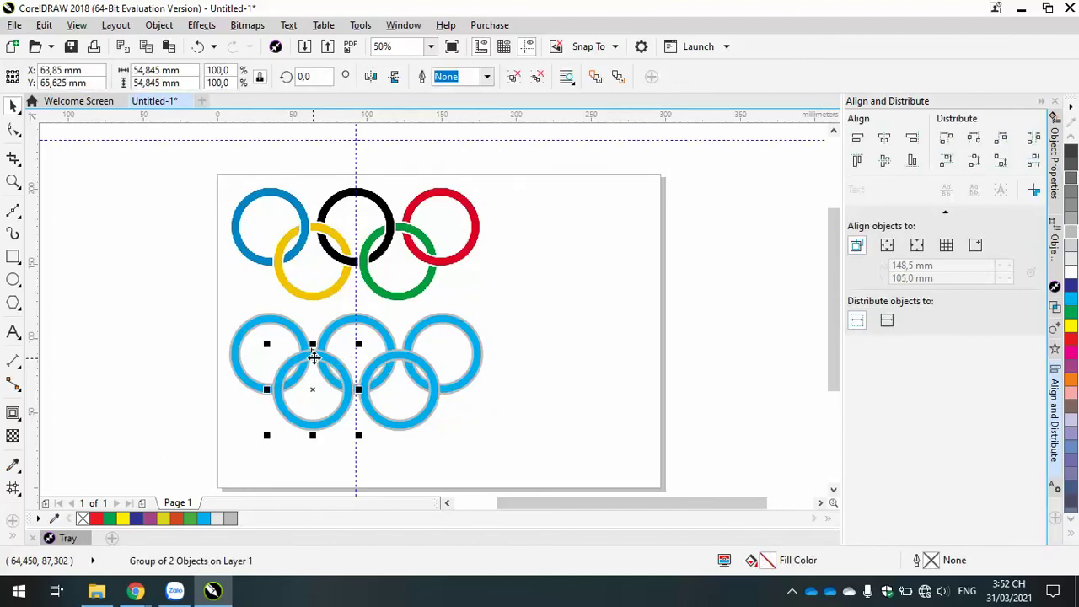
right_click(313, 358)
left_click(202, 289)
left_click_drag(186, 290, 560, 426)
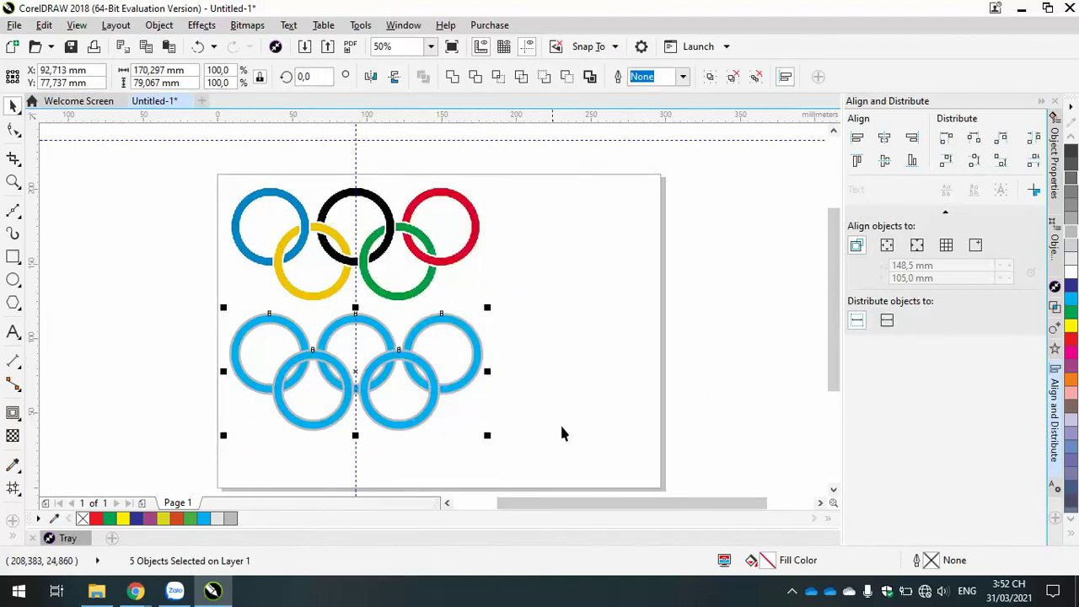
right_click(346, 316)
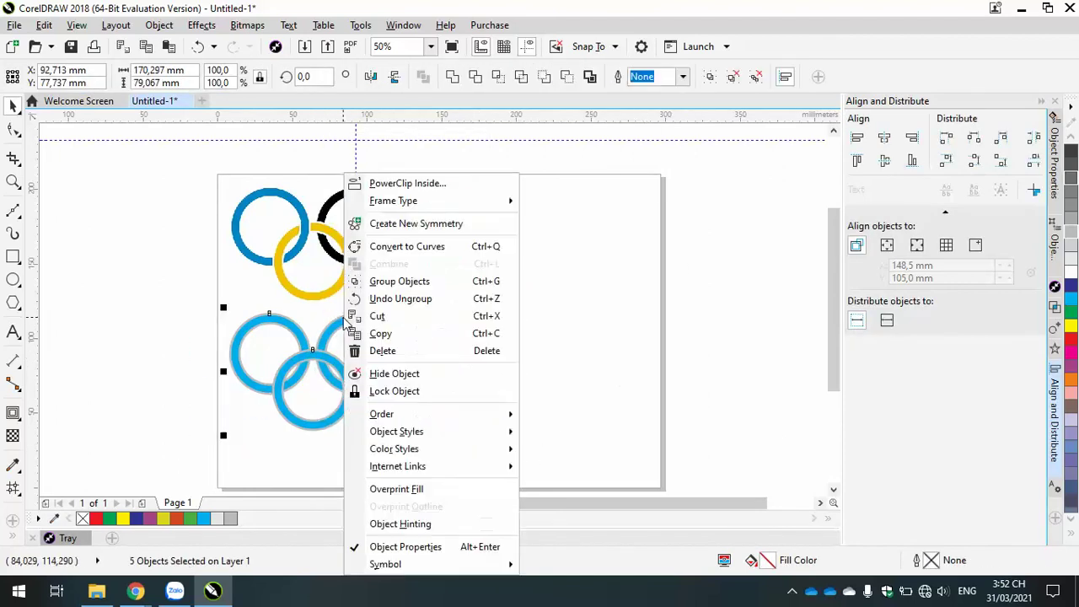
left_click(172, 323)
key("Escape")
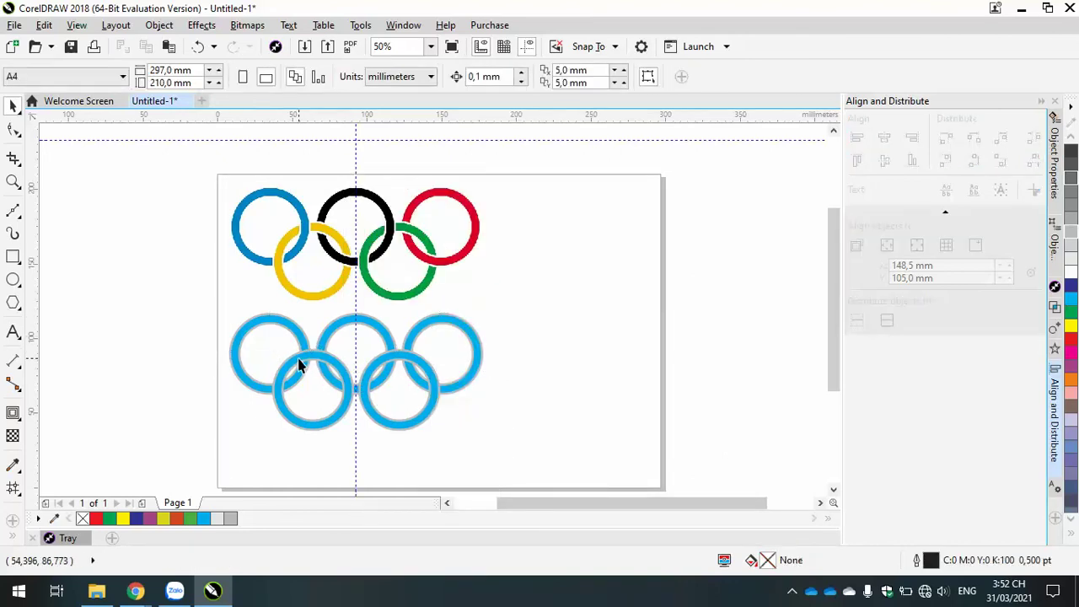
Step: Ungroup each of the two lower rings into its colored band and gray outline shape
left_click(301, 362)
right_click(301, 362)
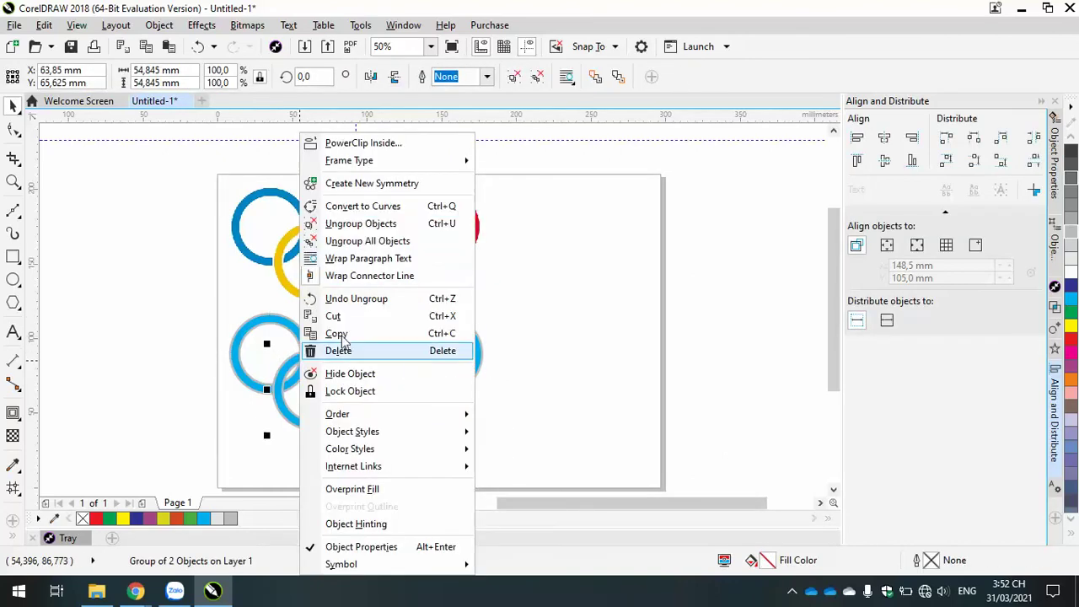
left_click(358, 224)
left_click(380, 357)
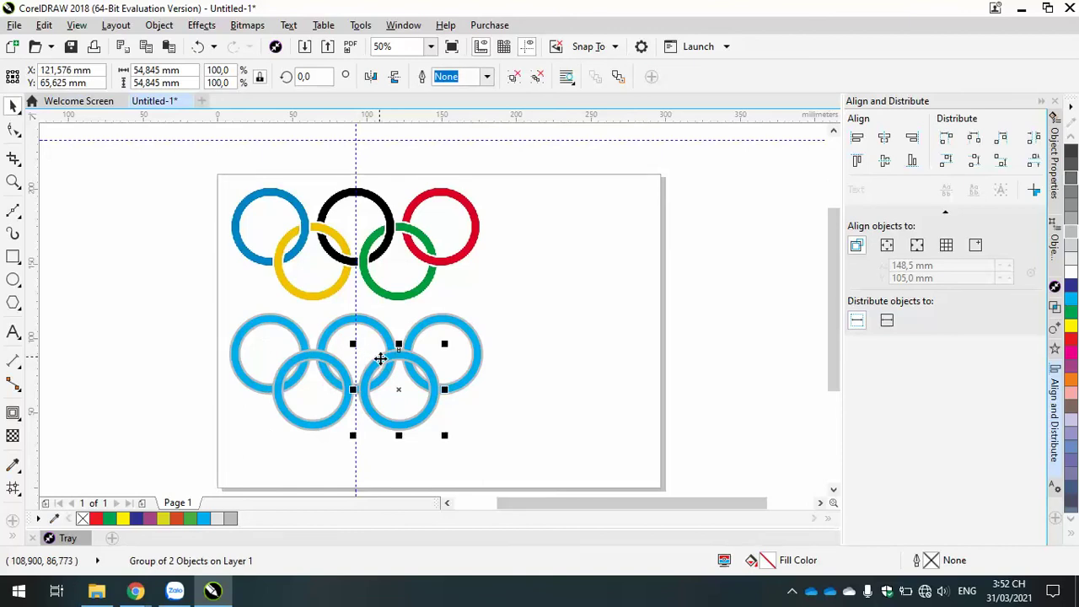
right_click(381, 357)
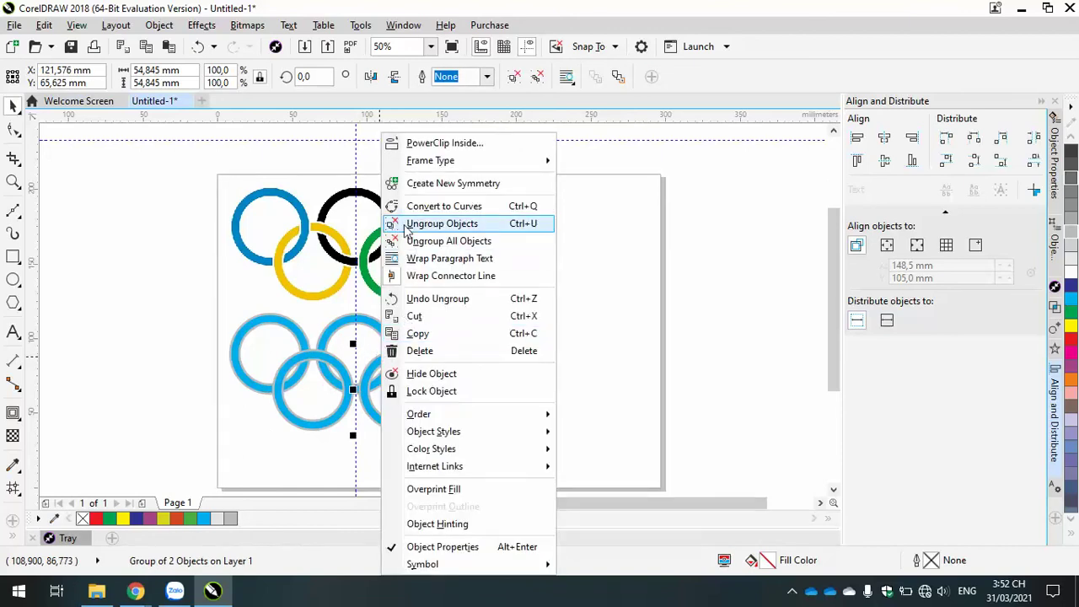
left_click(408, 226)
Step: Ungroup each of the three upper rings into its colored band and gray outline shape
left_click(282, 323)
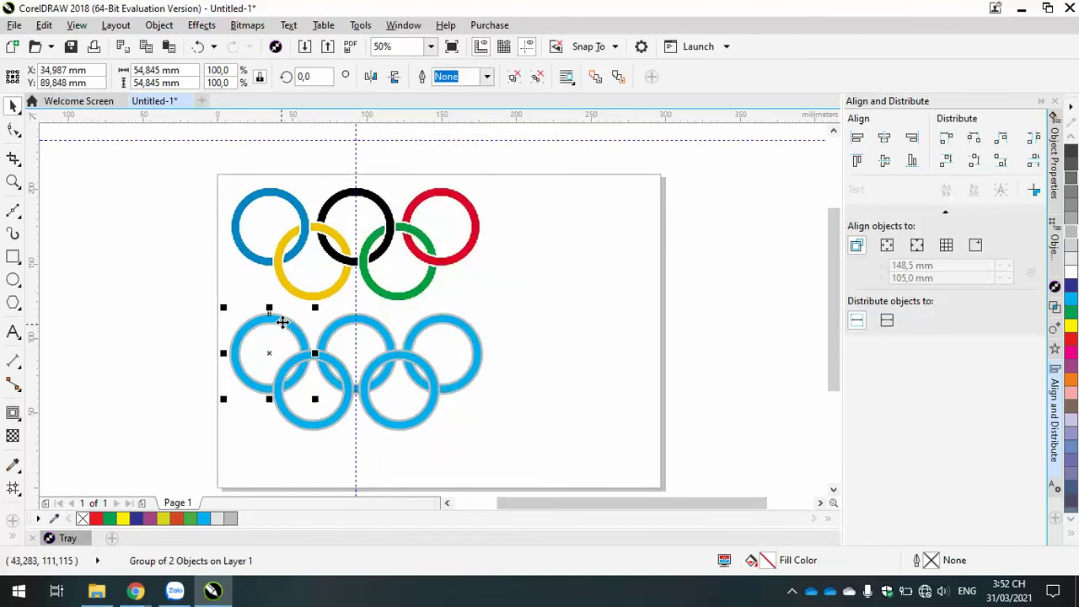
right_click(283, 323)
left_click(358, 222)
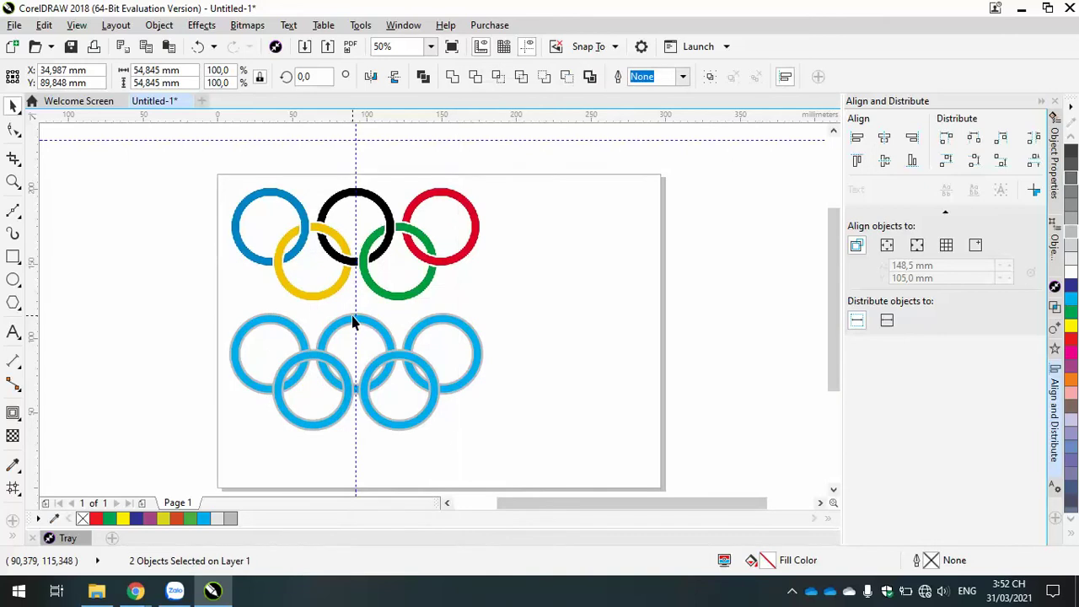
left_click(355, 322)
right_click(354, 322)
left_click(396, 222)
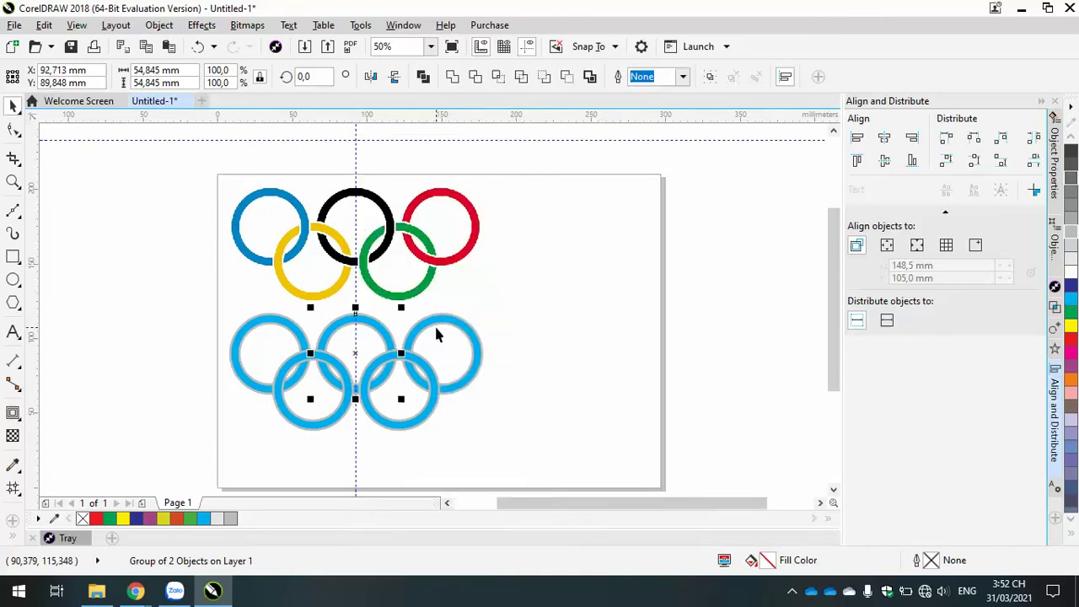
left_click(436, 317)
right_click(436, 317)
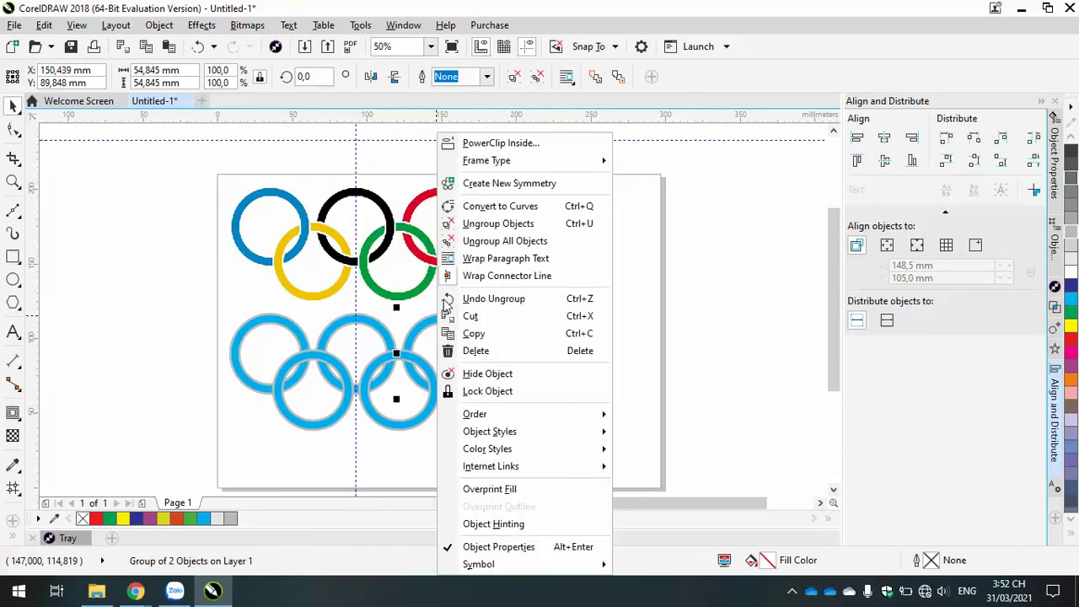
left_click(471, 226)
left_click(558, 333)
Step: Test the ungrouping by moving one piece of the red-position ring aside, and undo the move
left_click_drag(469, 334, 610, 296)
key("ctrl+z")
key("Escape")
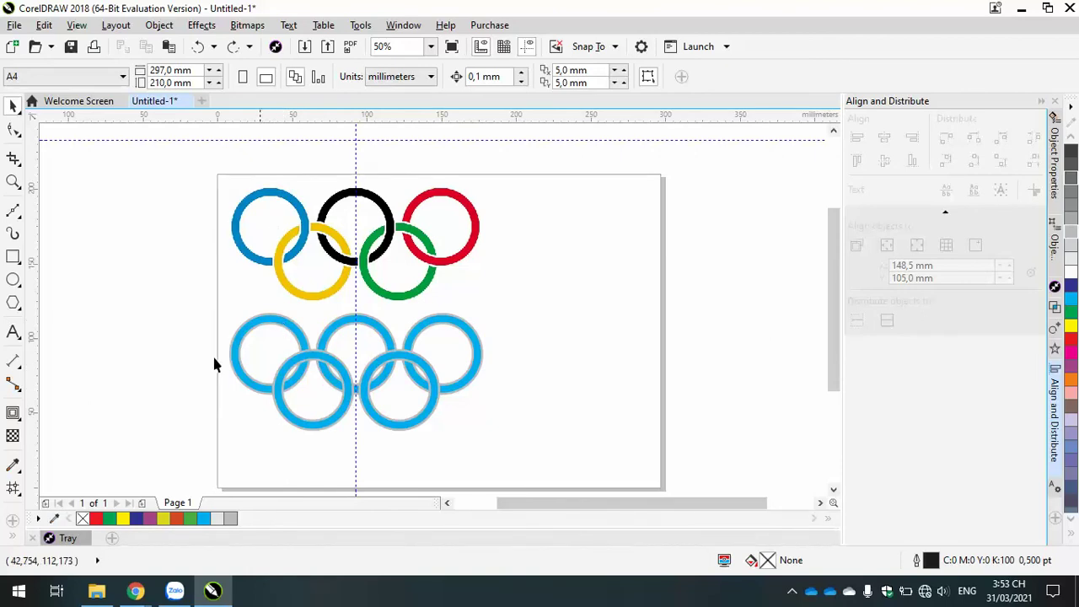
Step: Sample blue and black from the bitmap logo and fill the upper-left and upper-middle vector bands with them respectively
left_click(14, 464)
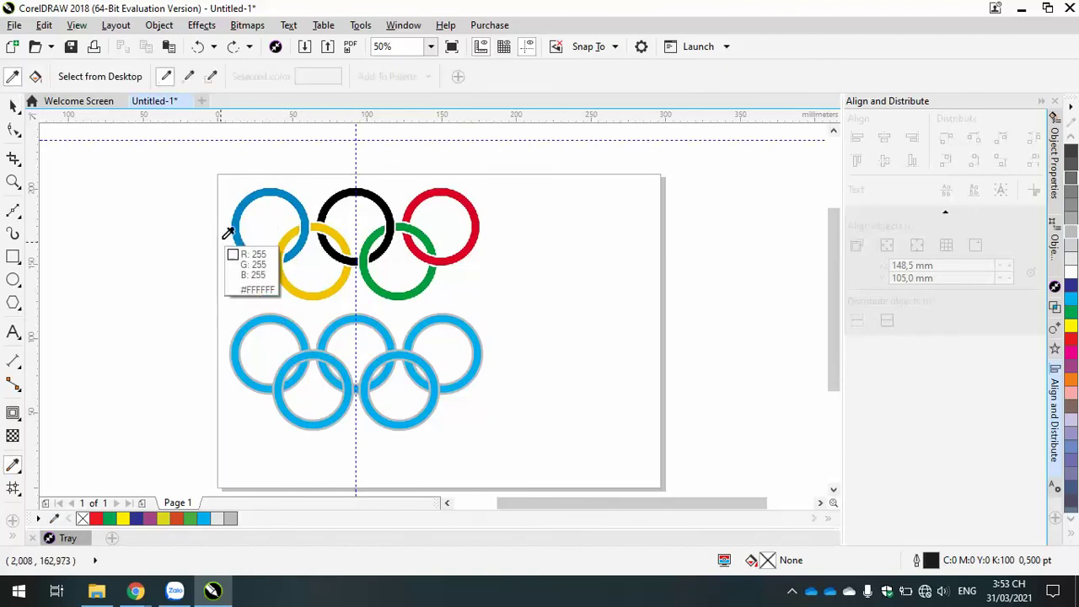
left_click(261, 190)
left_click(249, 319)
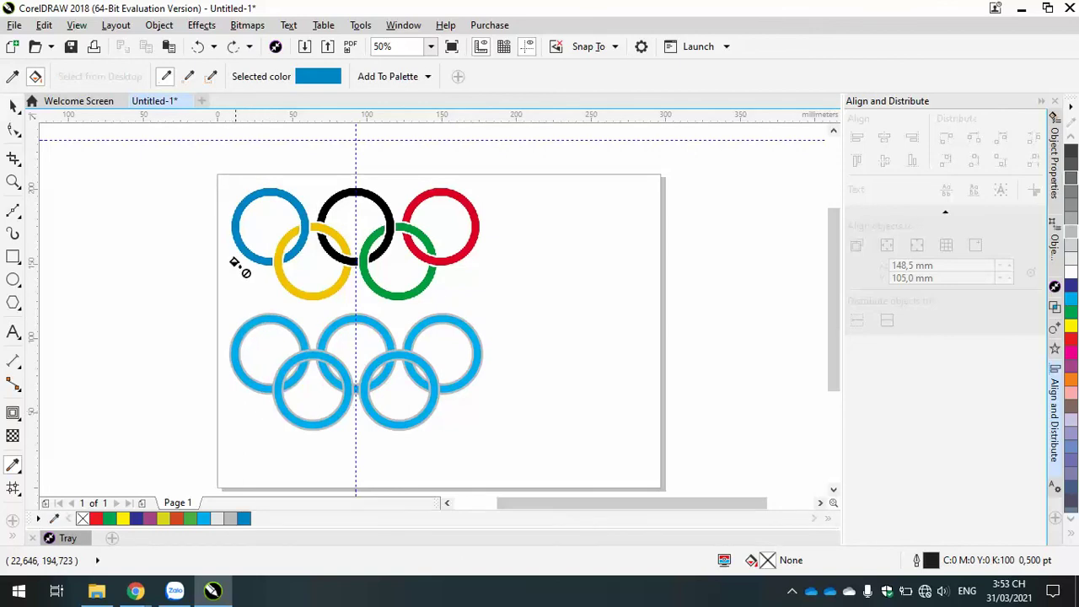
scroll(264, 354, "up", 1)
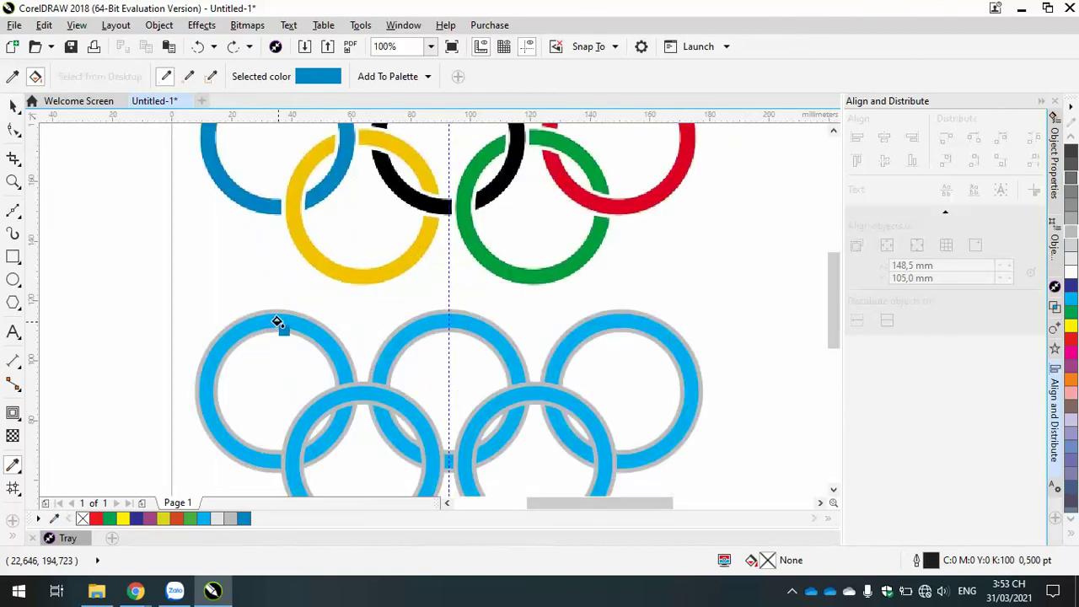
left_click(278, 317)
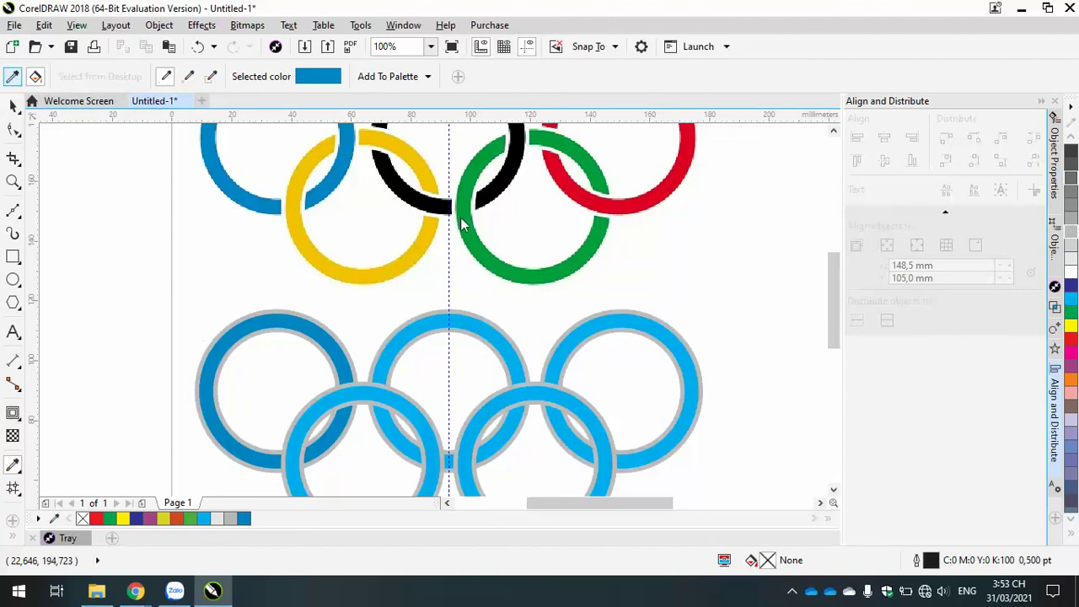
left_click(426, 201)
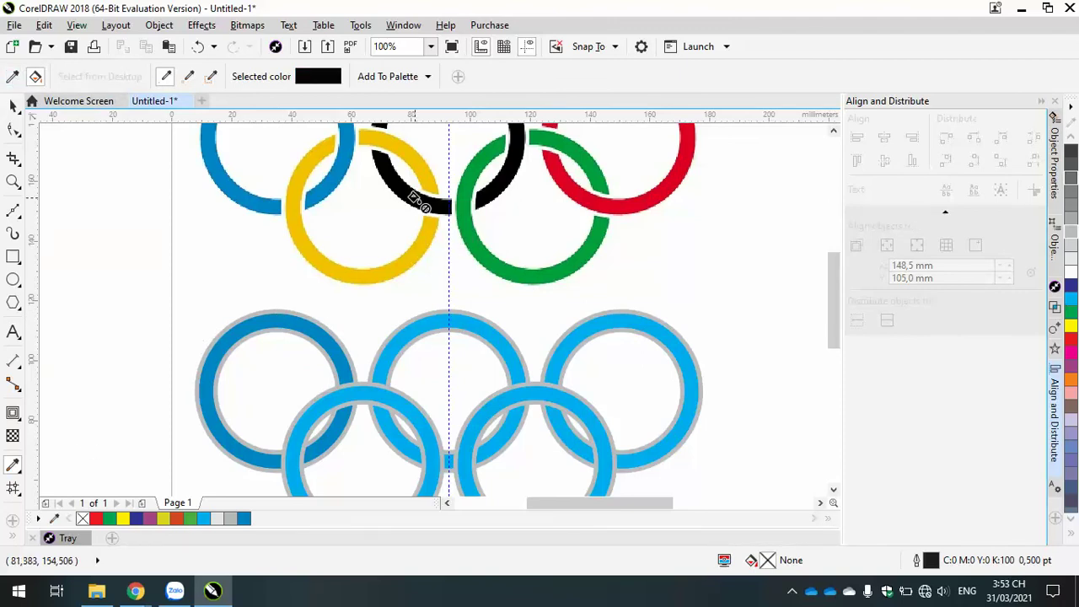
left_click(412, 325)
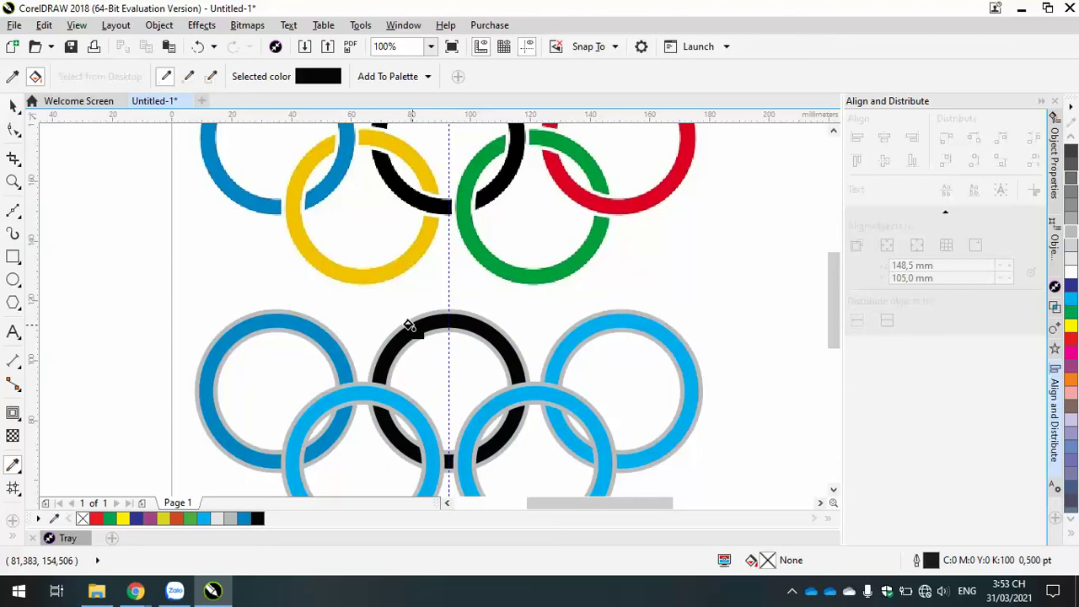
Step: Sample yellow and green from the bitmap logo and fill the lower-left and lower-right vector bands with them respectively
left_click(13, 76)
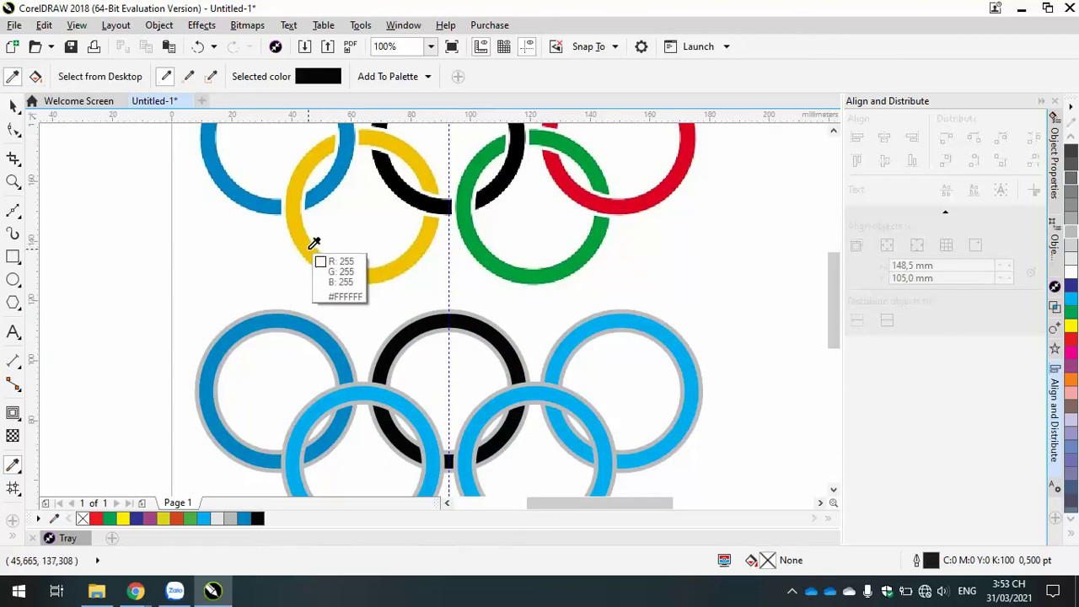
left_click(310, 243)
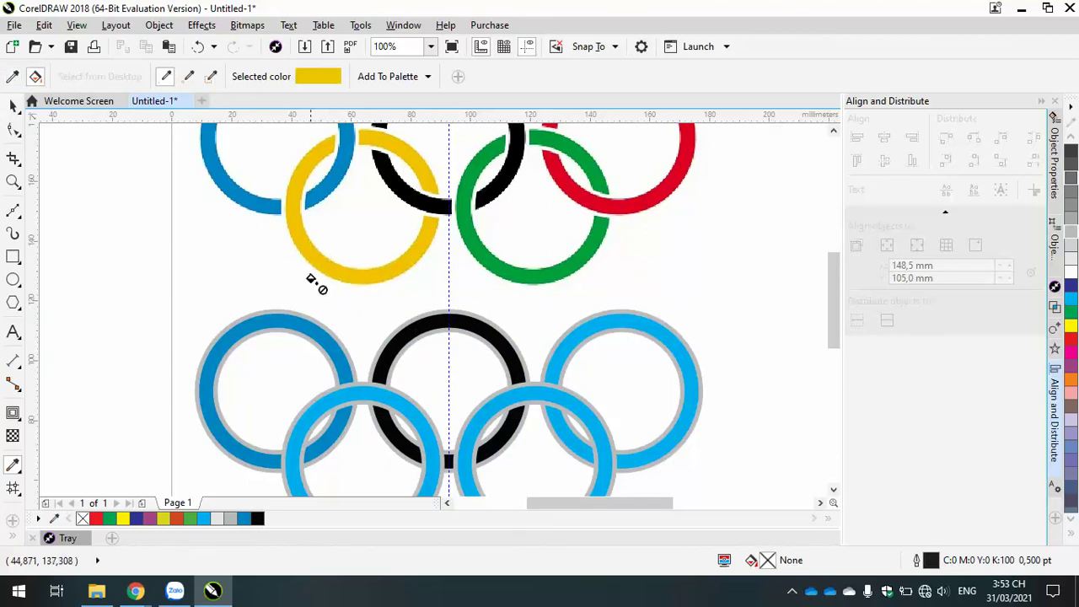
left_click(354, 392)
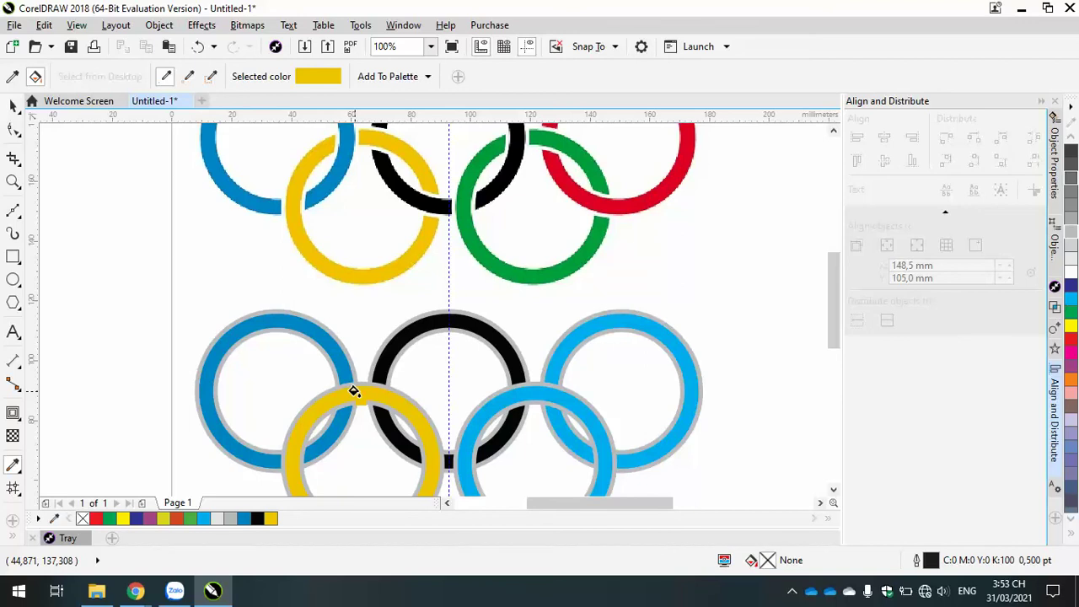
left_click(12, 76)
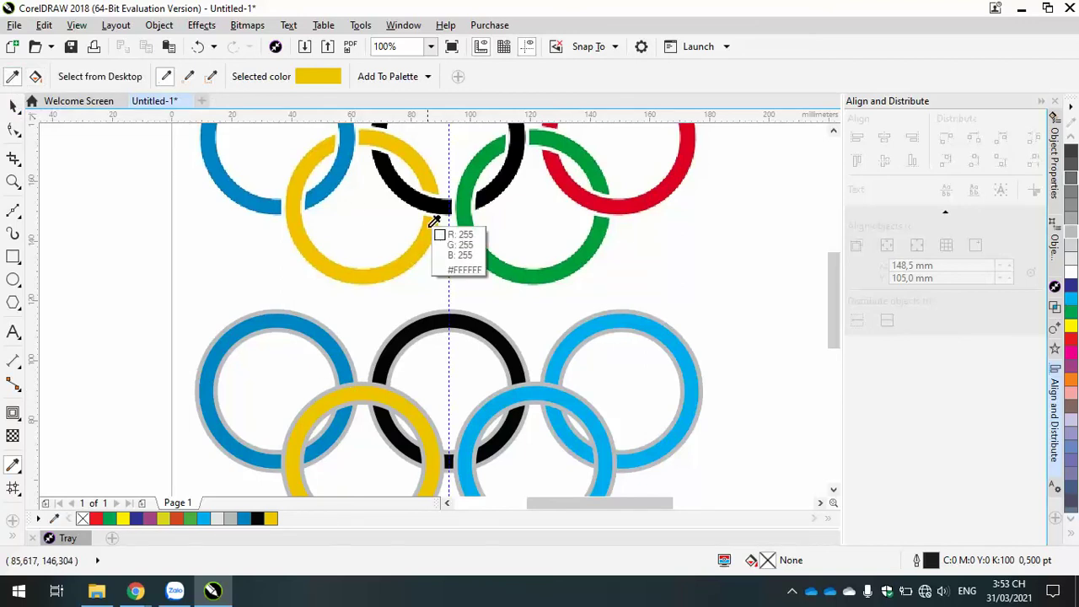
left_click(474, 245)
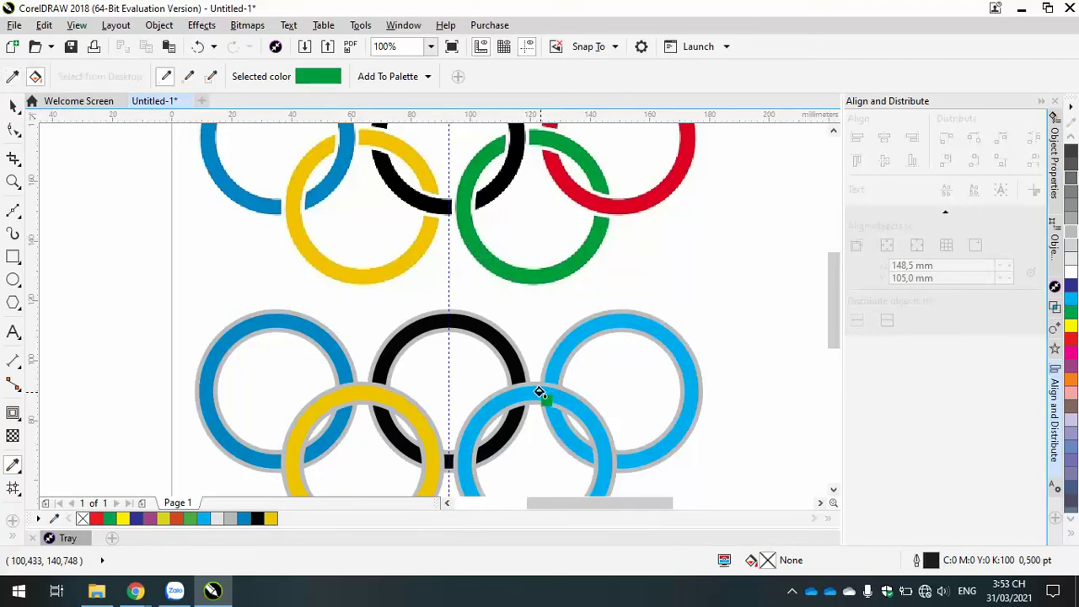
left_click(540, 393)
Step: Sample red from the bitmap logo, fill the upper-right vector band with it, and return to the Pick tool
left_click(13, 75)
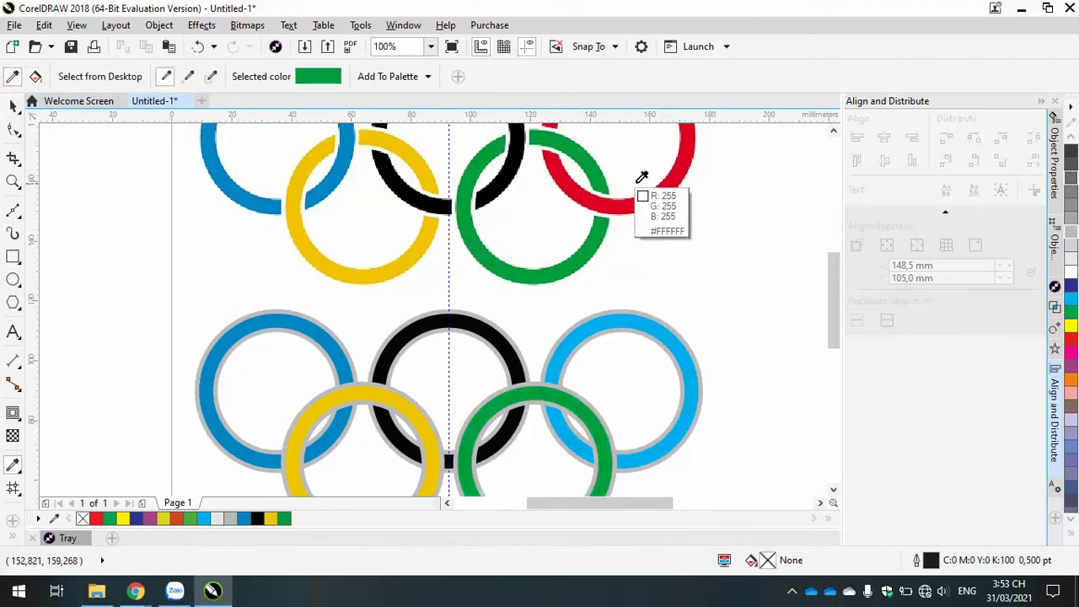
left_click(660, 193)
left_click(662, 330)
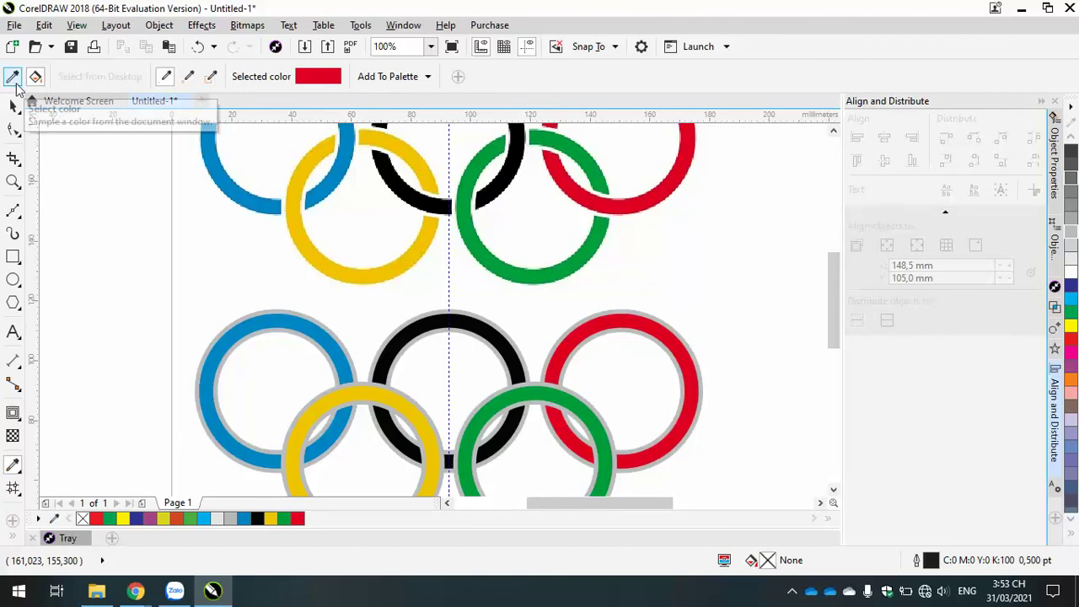
left_click(13, 104)
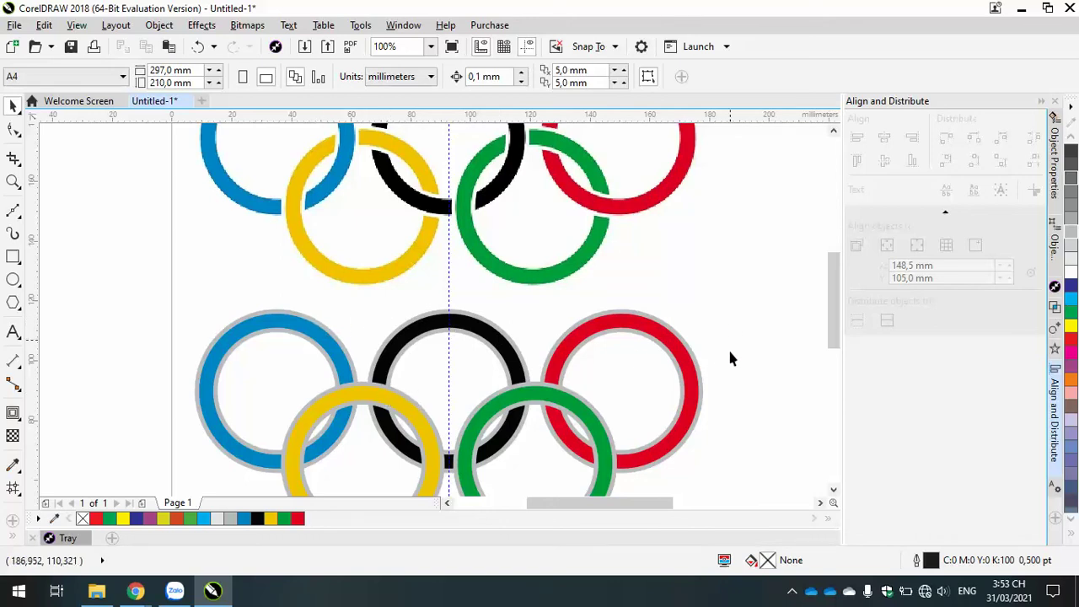
Step: Try a pink fill (C:0 M:40 Y:20 K:0) on the yellow vector band and undo it
left_click(362, 390)
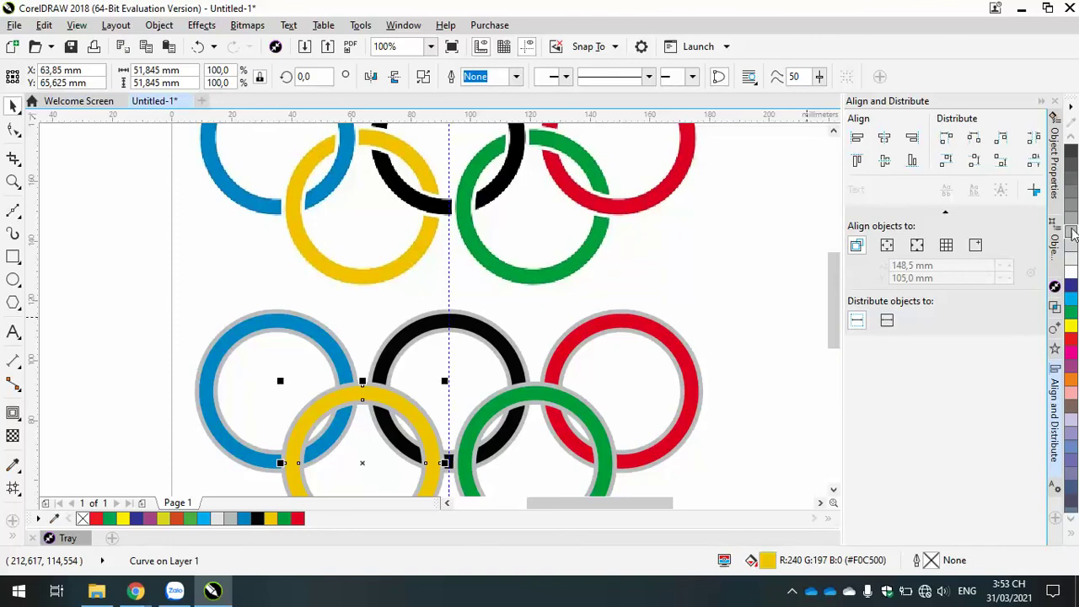
left_click(1070, 397)
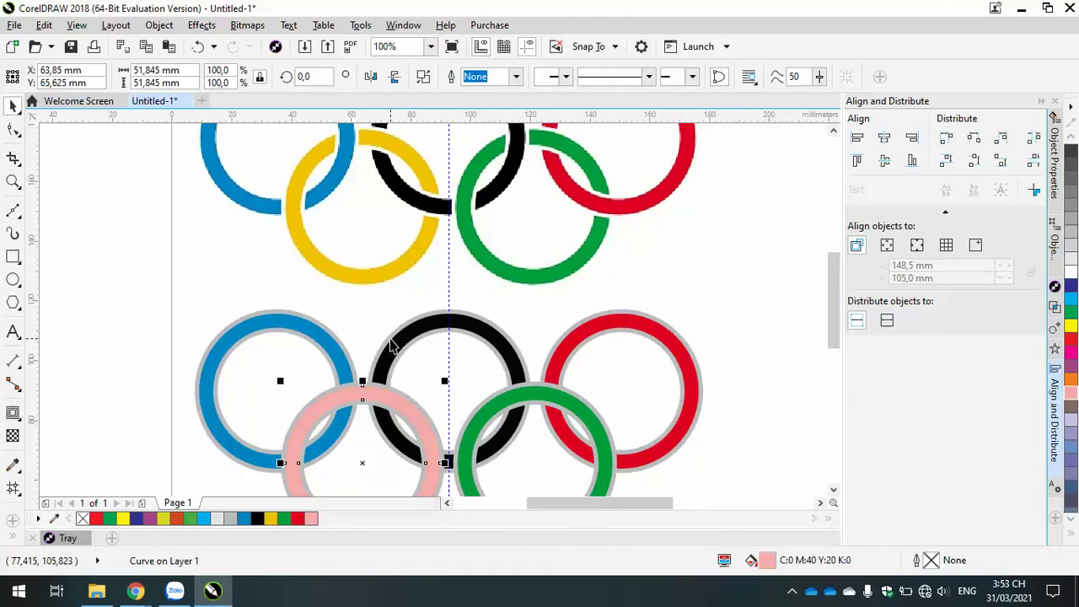
left_click(363, 328)
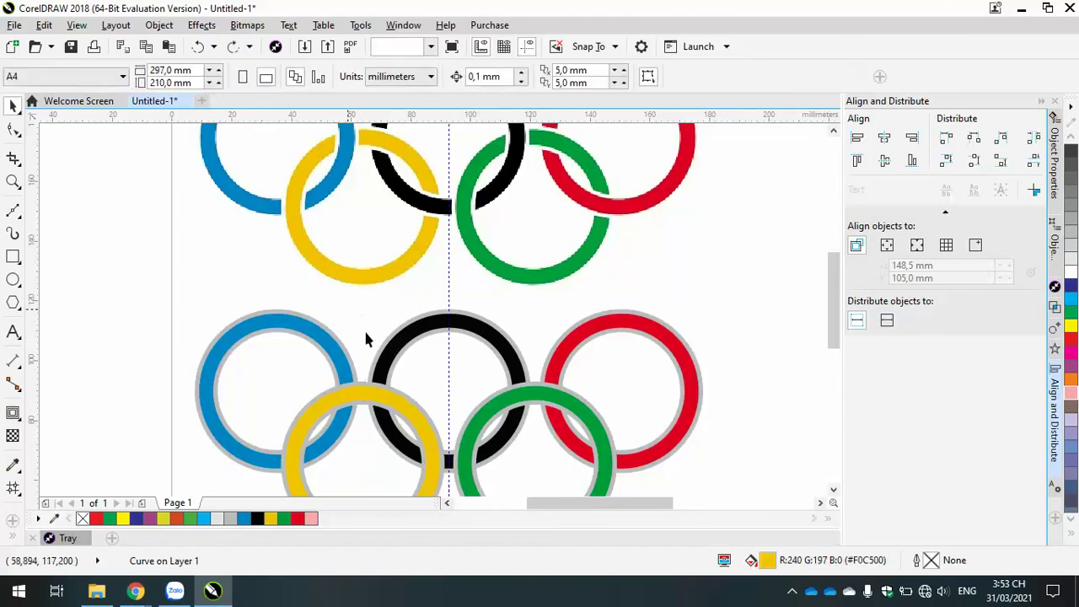
Step: Fill the grey backing band of the yellow ring with pink C:0 M:40 Y:20 K:0 and the black ring's with purple C:20 M:80 Y:0 K:20
left_click(359, 377)
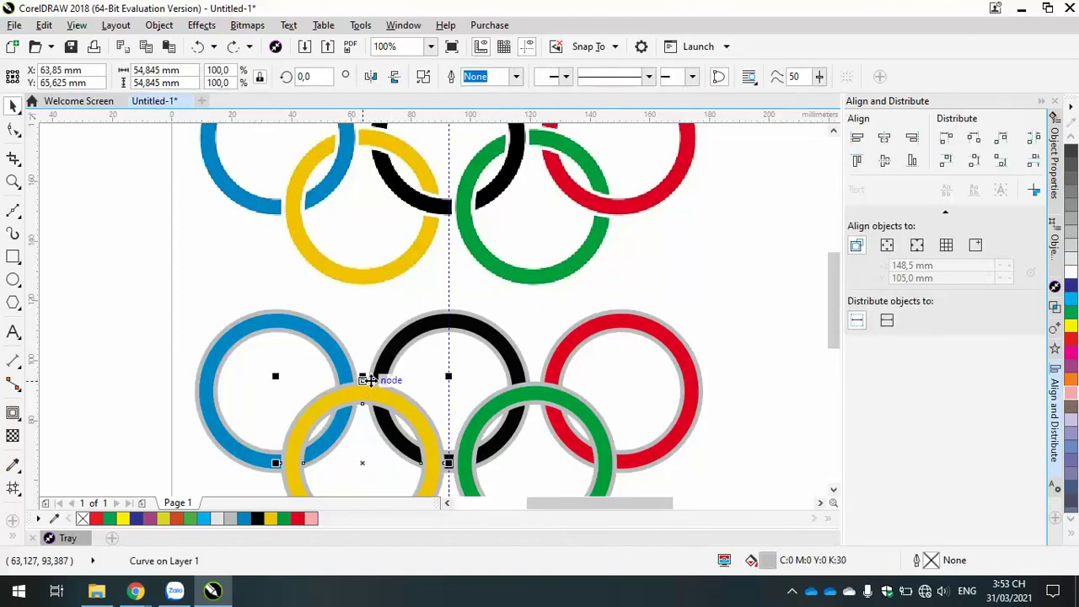
left_click(1070, 396)
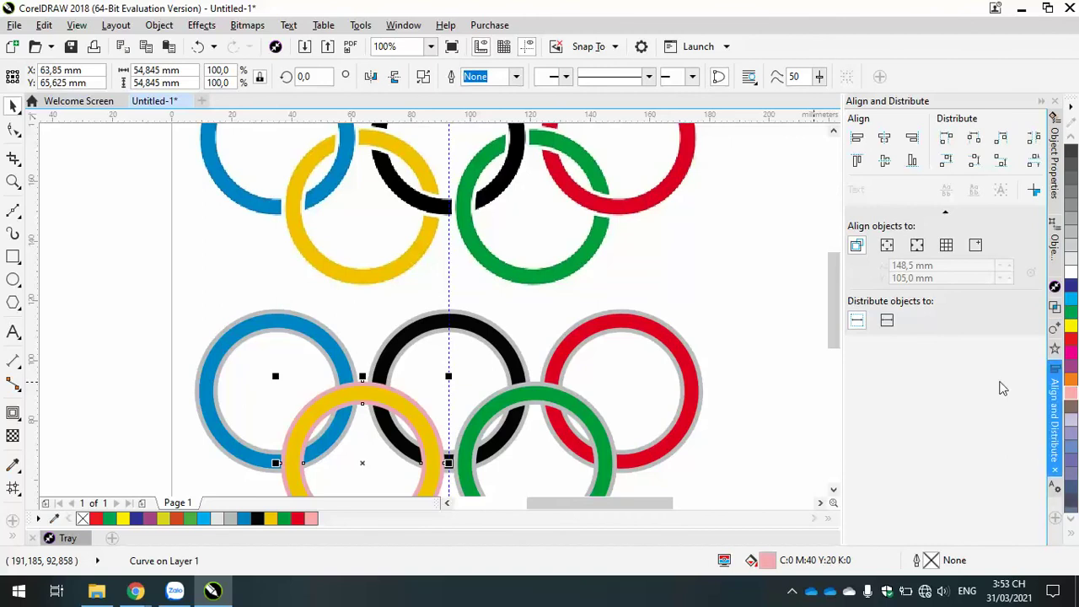
left_click(556, 293)
scroll(506, 337, "up", 2)
left_click(486, 329)
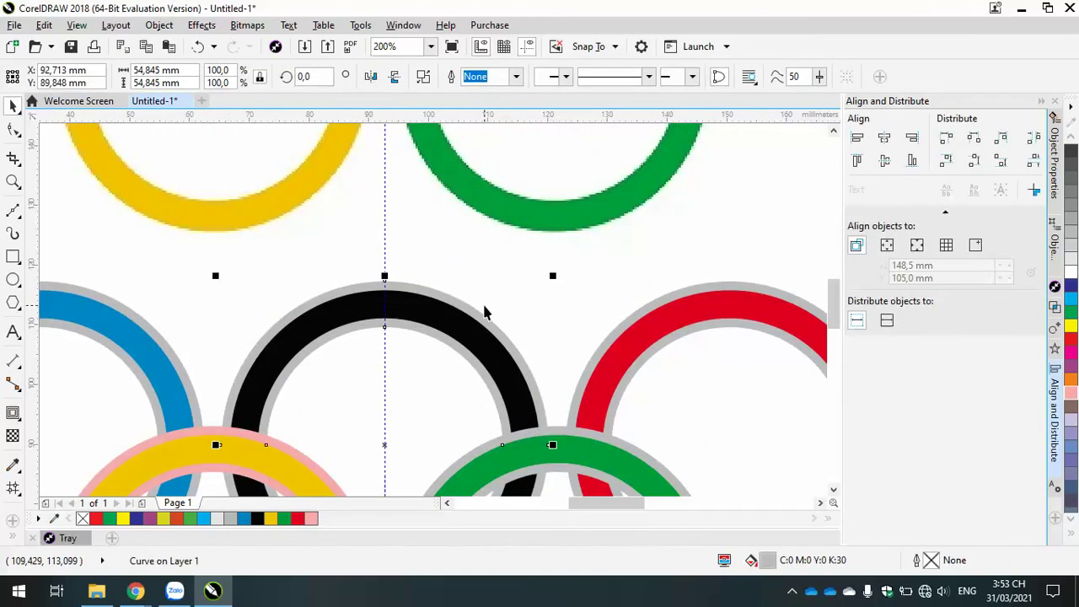
left_click(1071, 368)
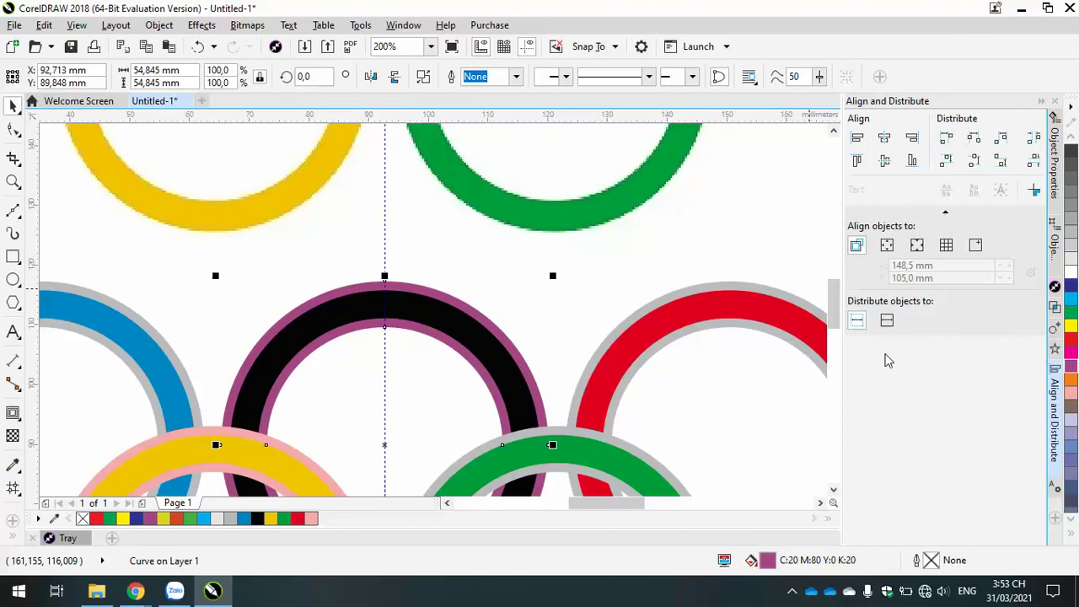
Step: Fill the grey backing band of the green ring with lavender C:40 M:40 Y:0 K:0 and the red ring's with medium blue
left_click(626, 313)
left_click(552, 436)
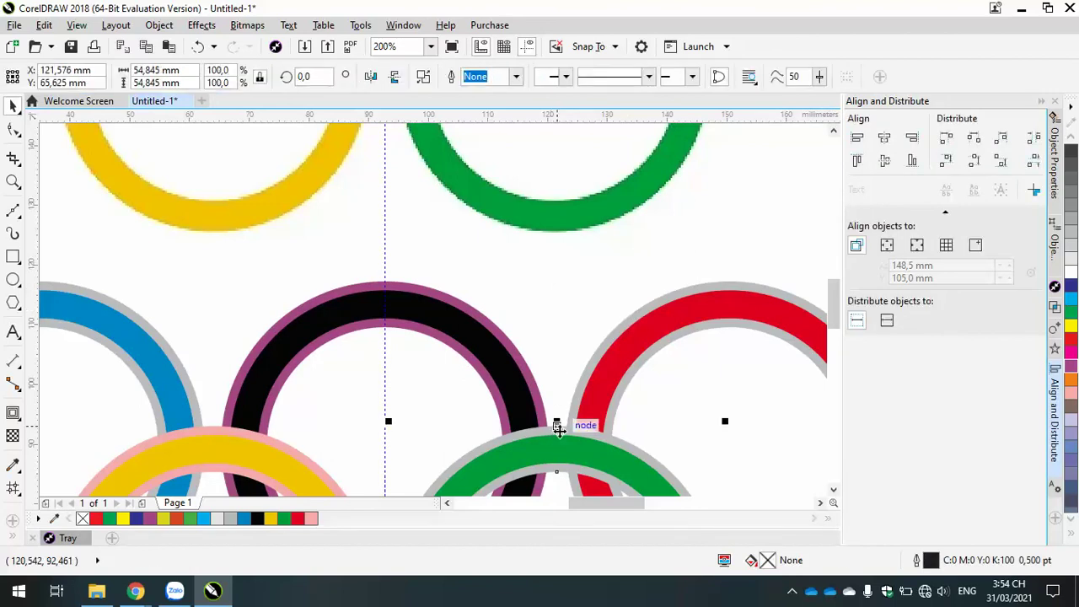
left_click(1072, 435)
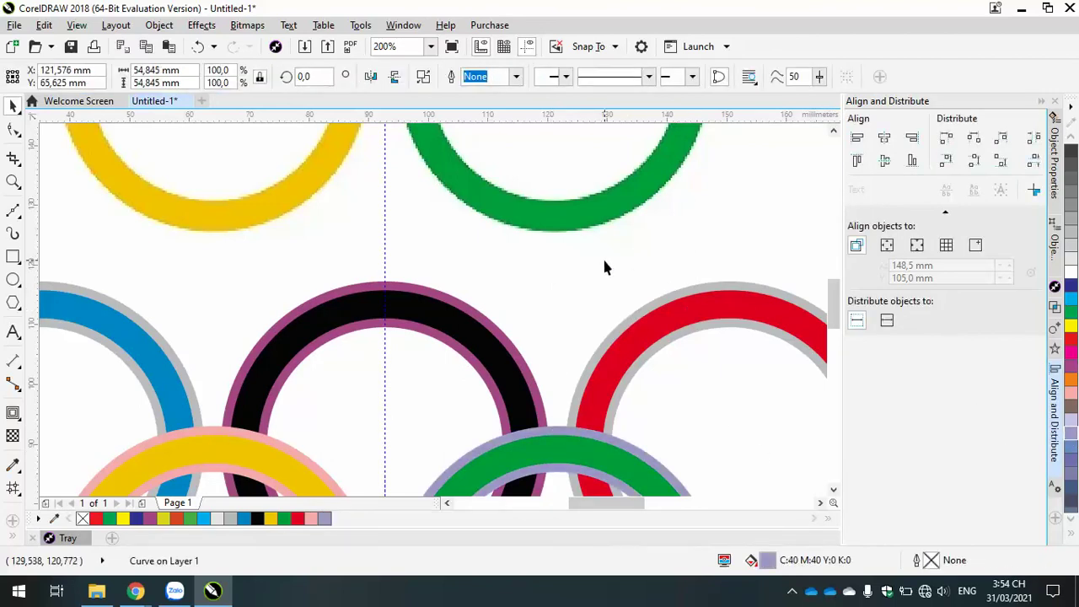
left_click(638, 313)
left_click(717, 317)
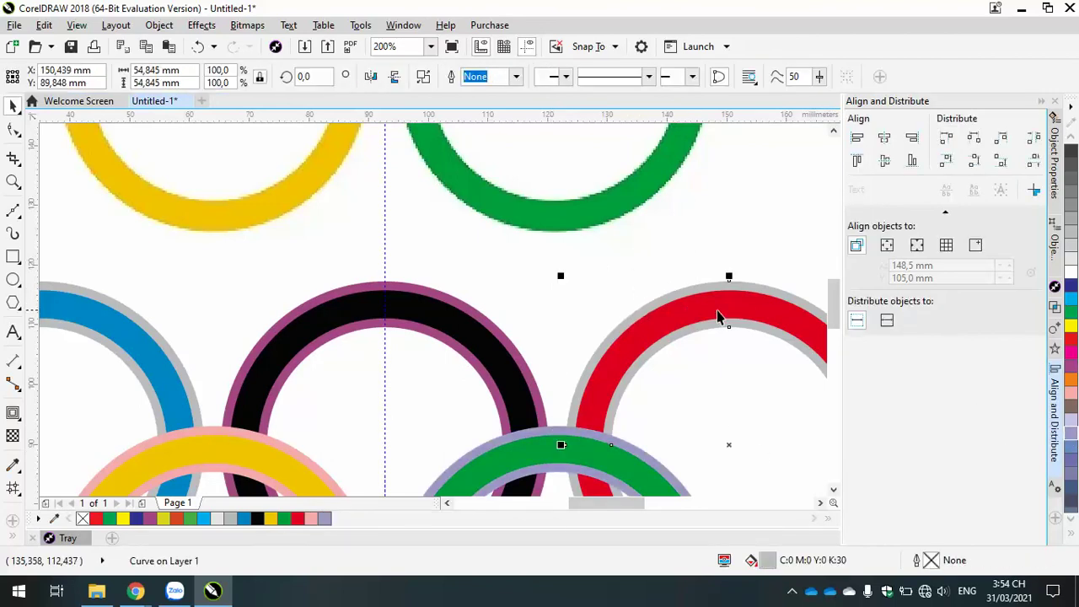
left_click(1072, 448)
left_click(649, 266)
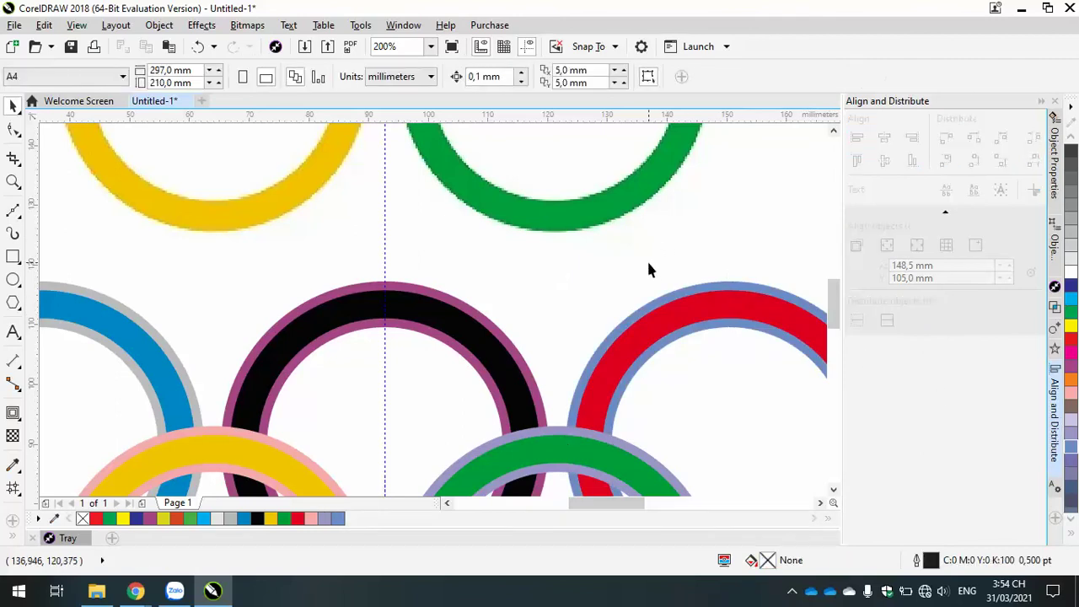
Step: Recolor the pink backing band of the yellow ring with grey-brown C:0 M:20 Y:20 K:60 and deselect it
scroll(628, 270, "down", 2)
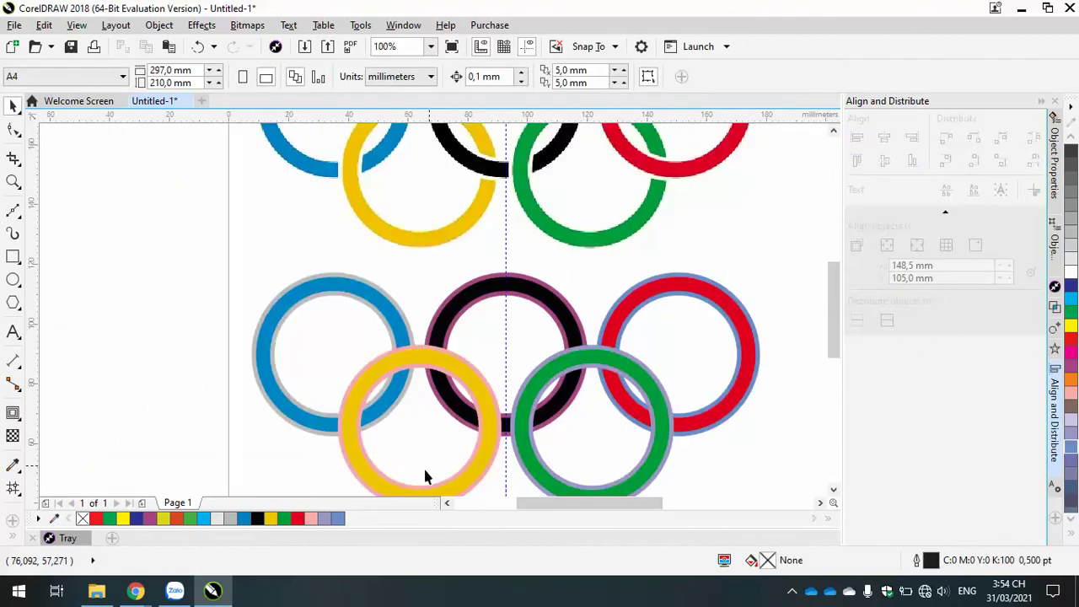
scroll(410, 349, "up", 2)
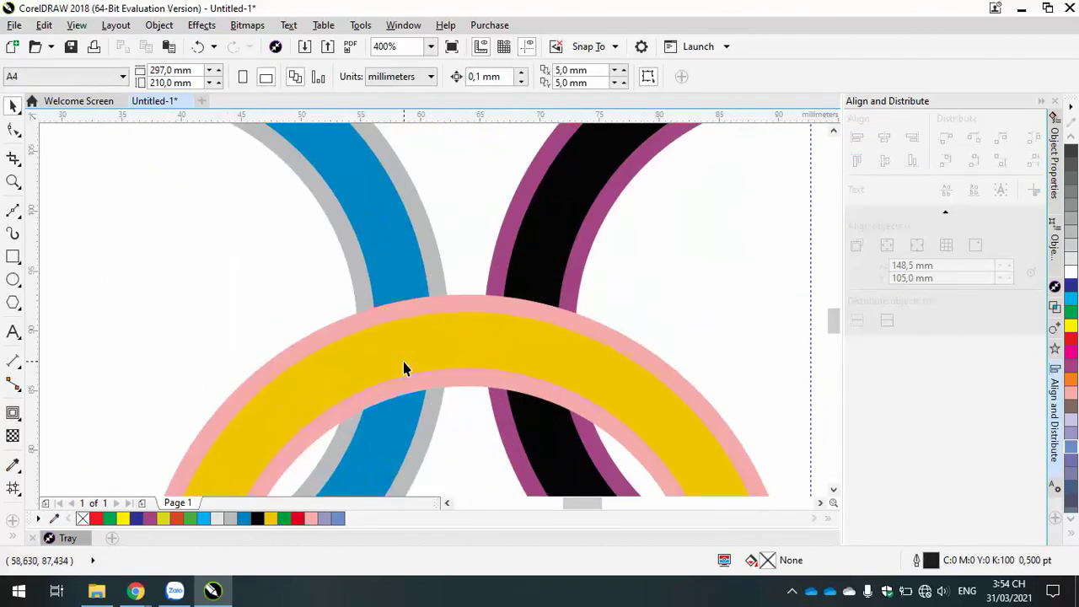
left_click(453, 304)
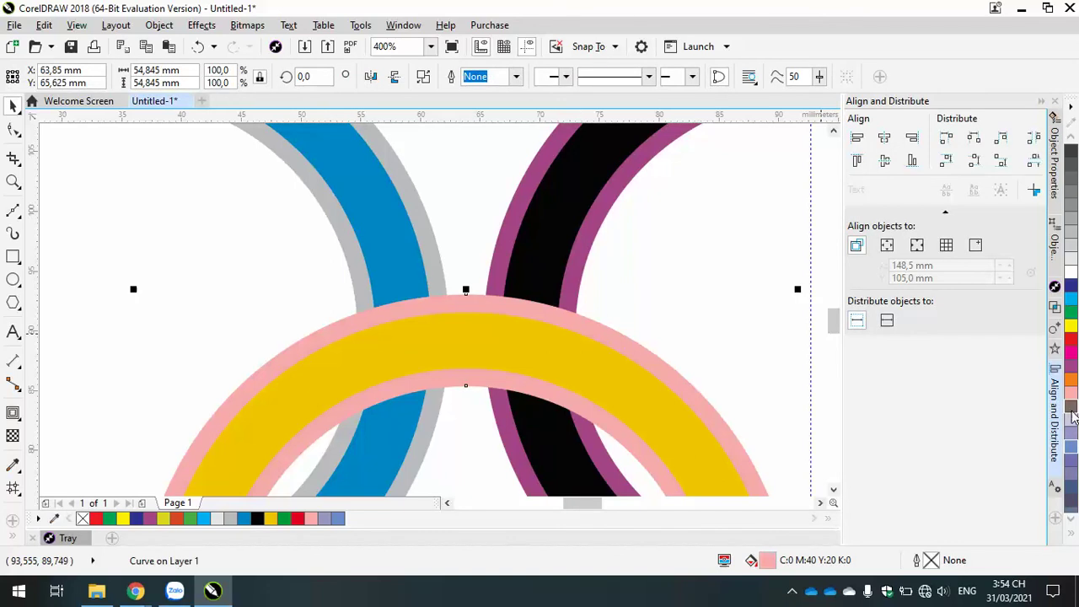
right_click(1072, 409)
scroll(691, 369, "down", 2)
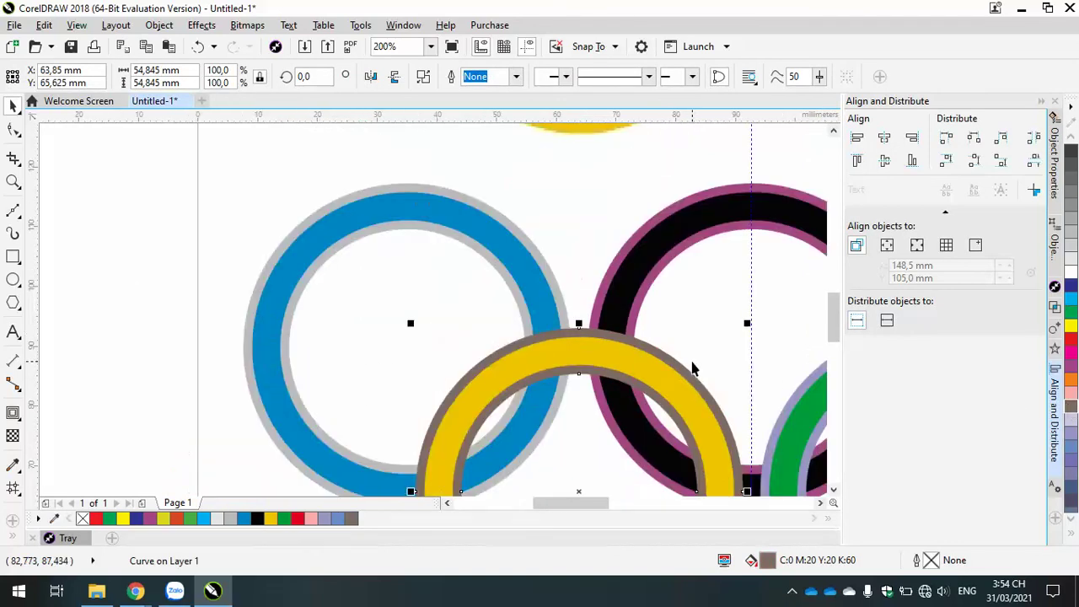
left_click(820, 504)
left_click(820, 503)
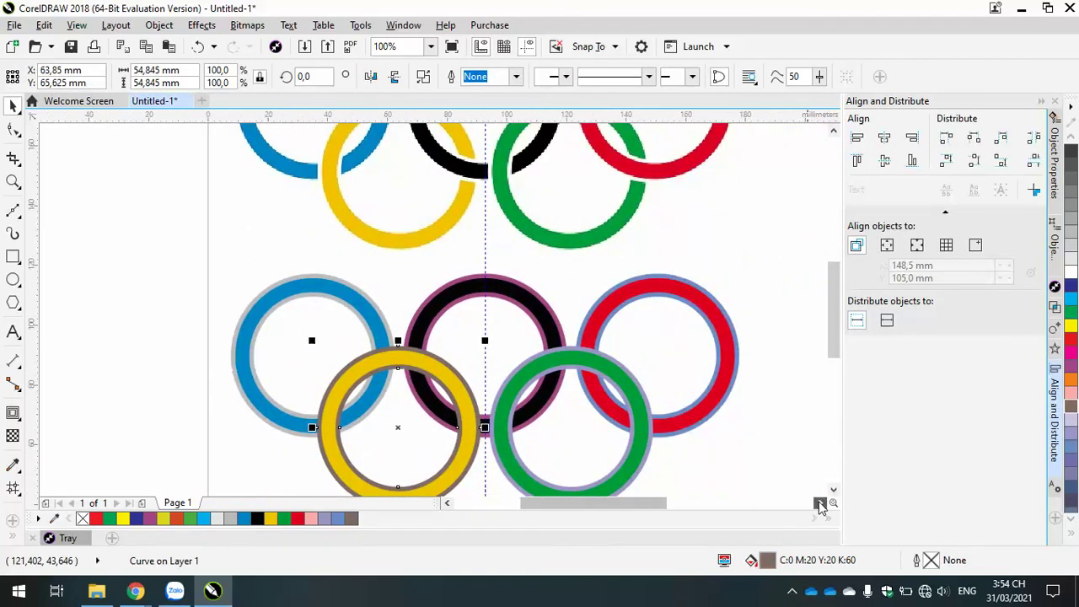
left_click(774, 458)
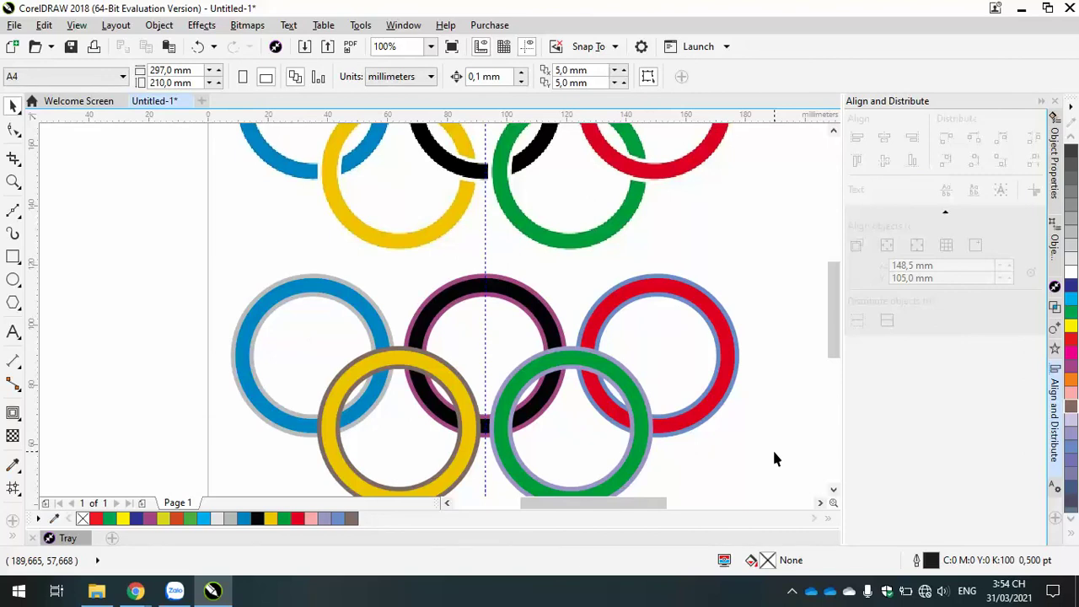
Step: Try to trim the yellow band with the blue ring's whole grey backing band, leaving neither original object
left_click(835, 133)
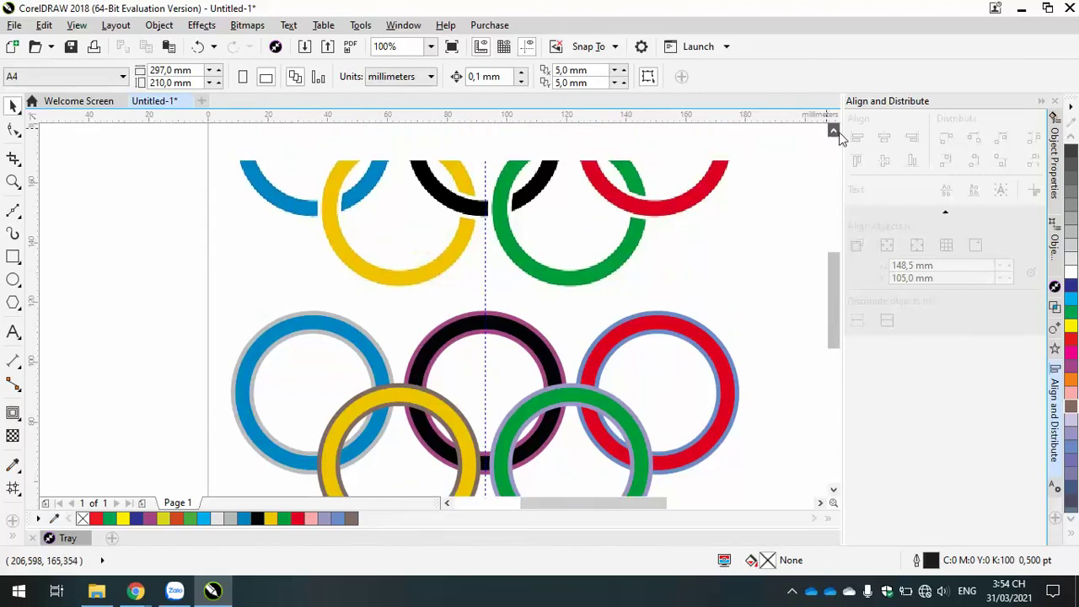
left_click(834, 132)
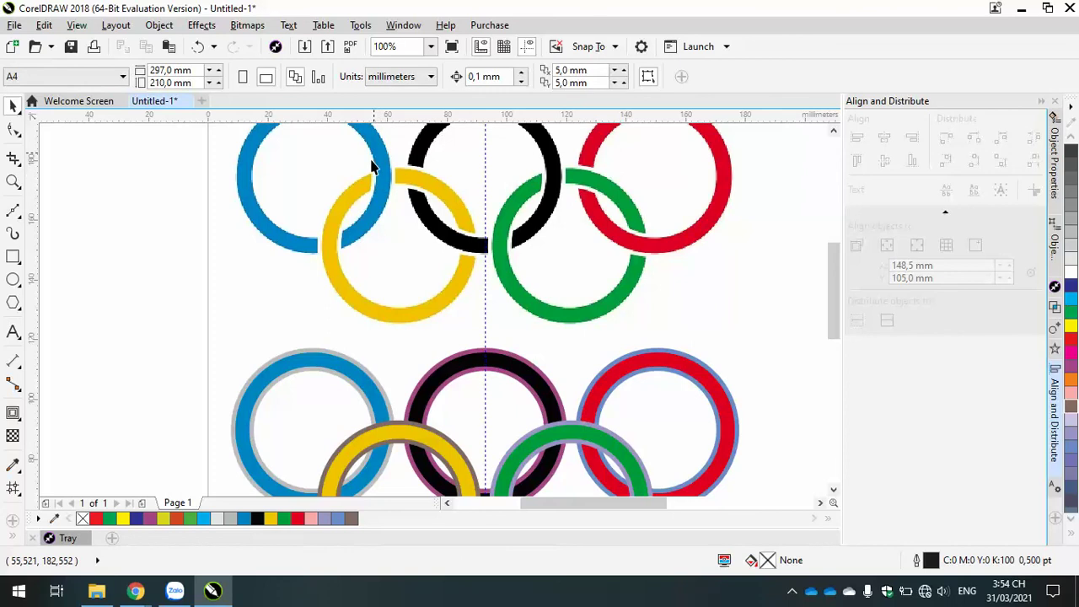
left_click(334, 354)
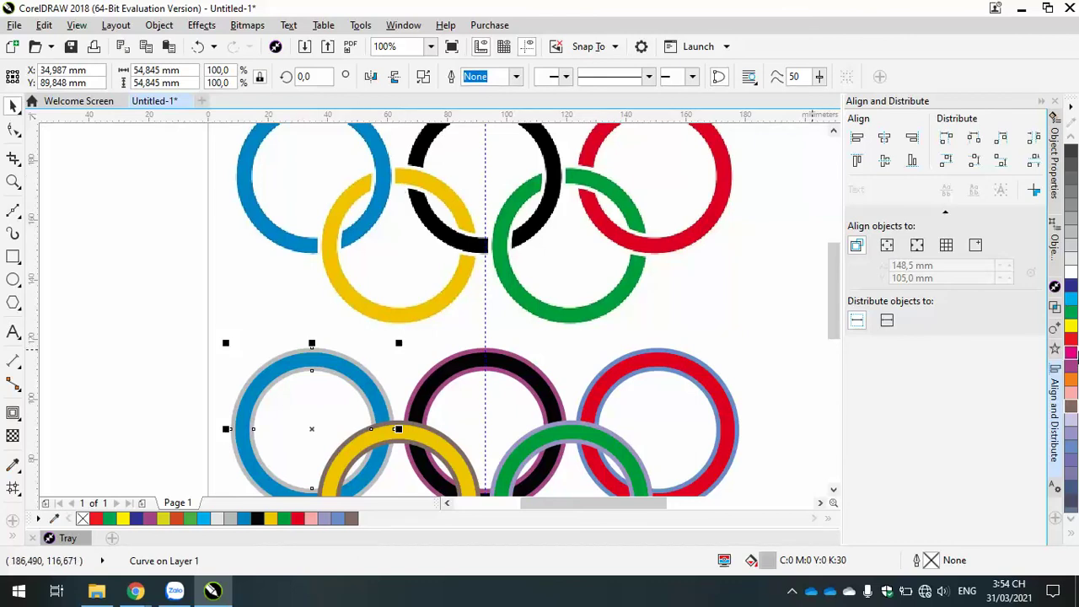
left_click(1055, 309)
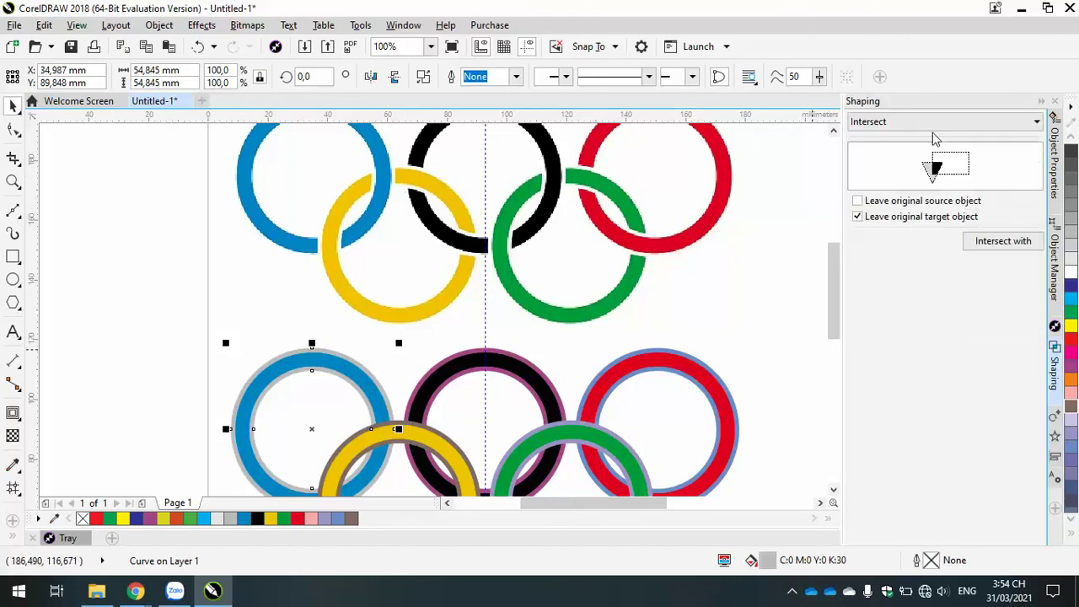
left_click(923, 122)
left_click(892, 152)
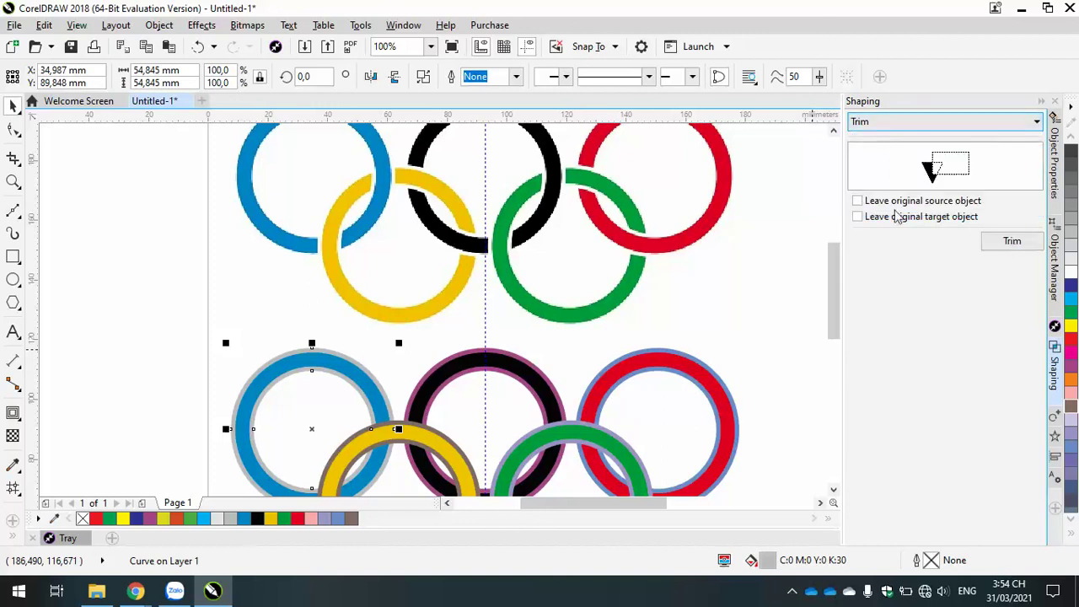
left_click(1009, 243)
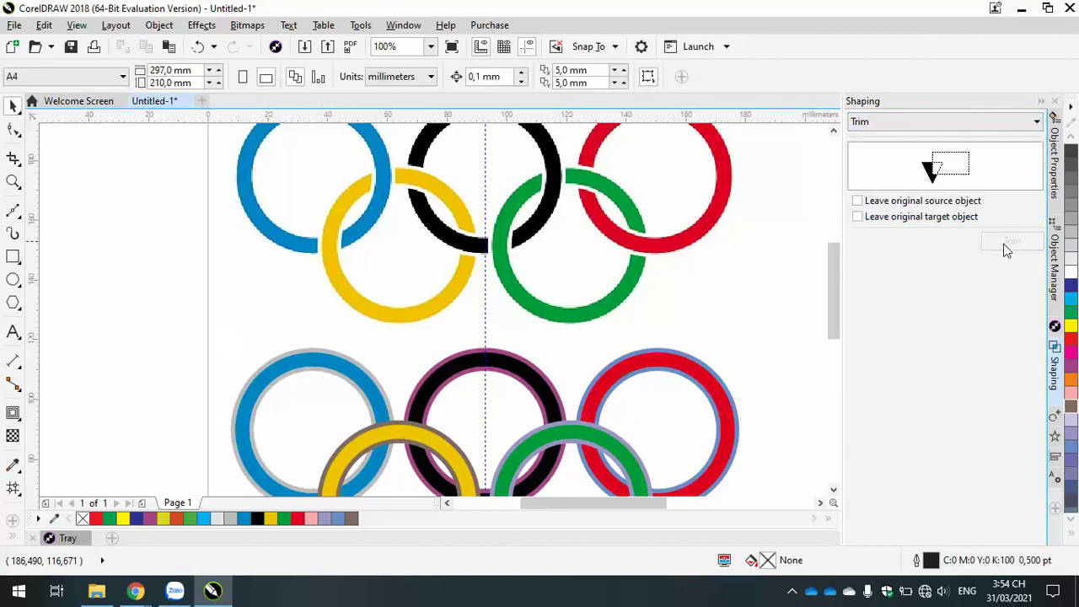
left_click(411, 433)
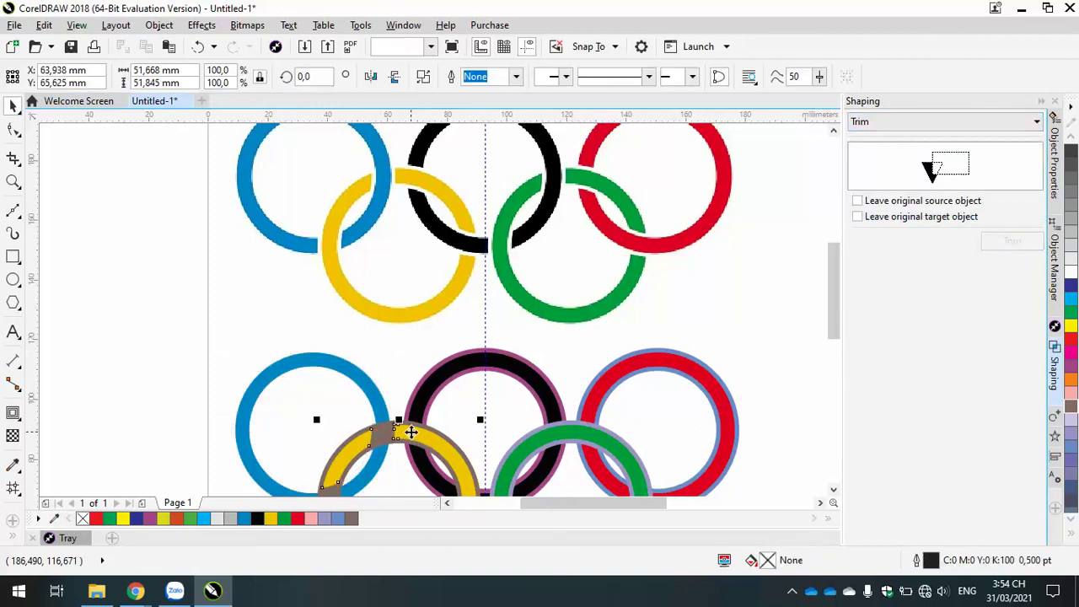
Step: Move the trimmed yellow band aside to inspect its gaps, undo both the move and the trim, and clear the selection
left_click(397, 361)
left_click_drag(413, 439, 228, 301)
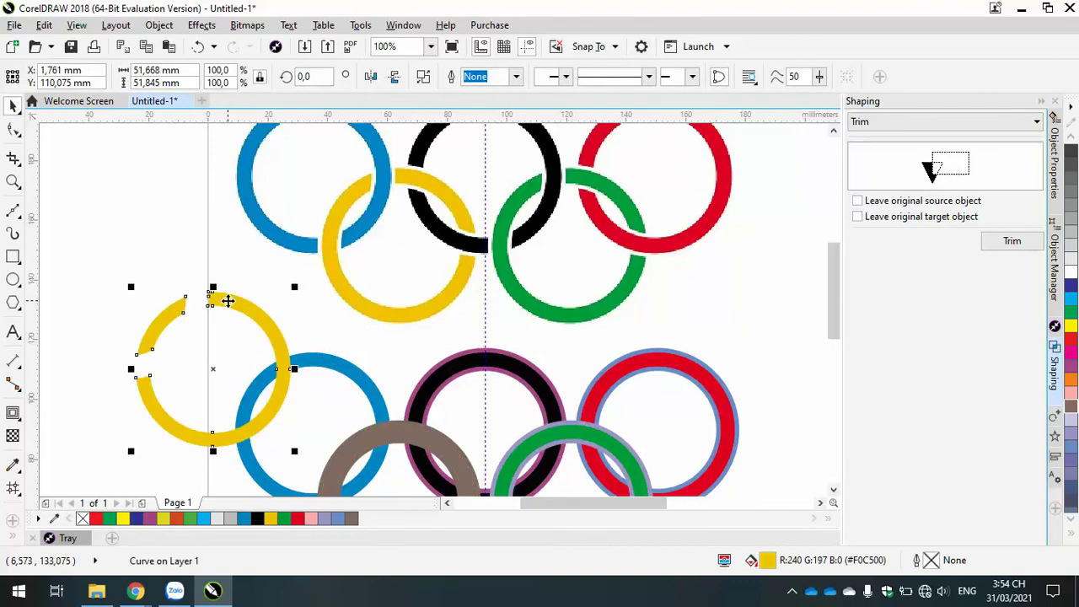
key("ctrl+z")
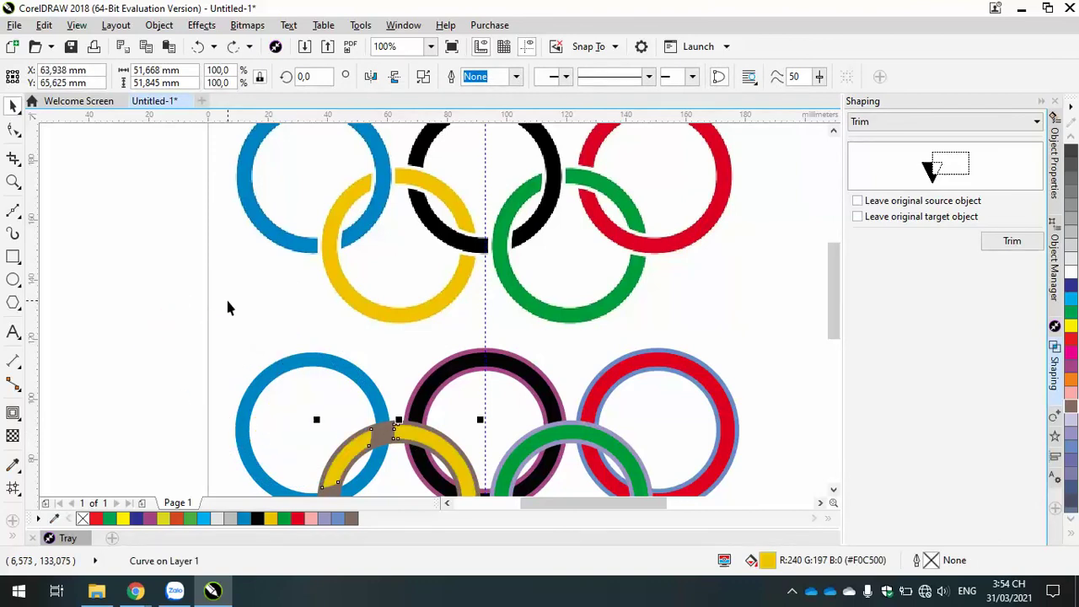
key("ctrl+z")
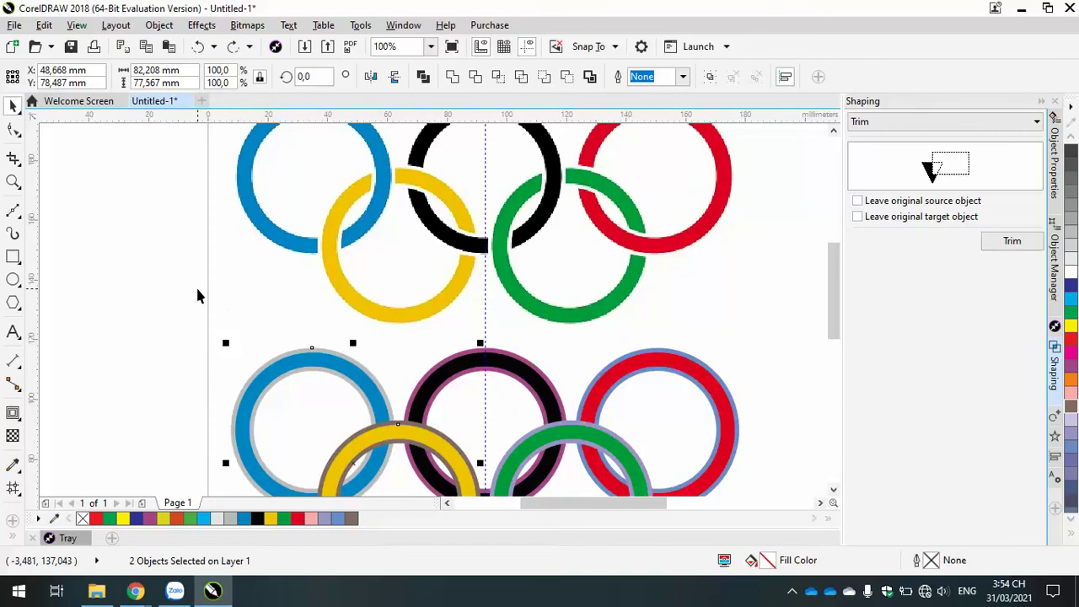
left_click(198, 291)
Step: Draw a rectangle about 29 × 26 mm over the upper crossing of the blue and yellow vector rings
left_click(833, 492)
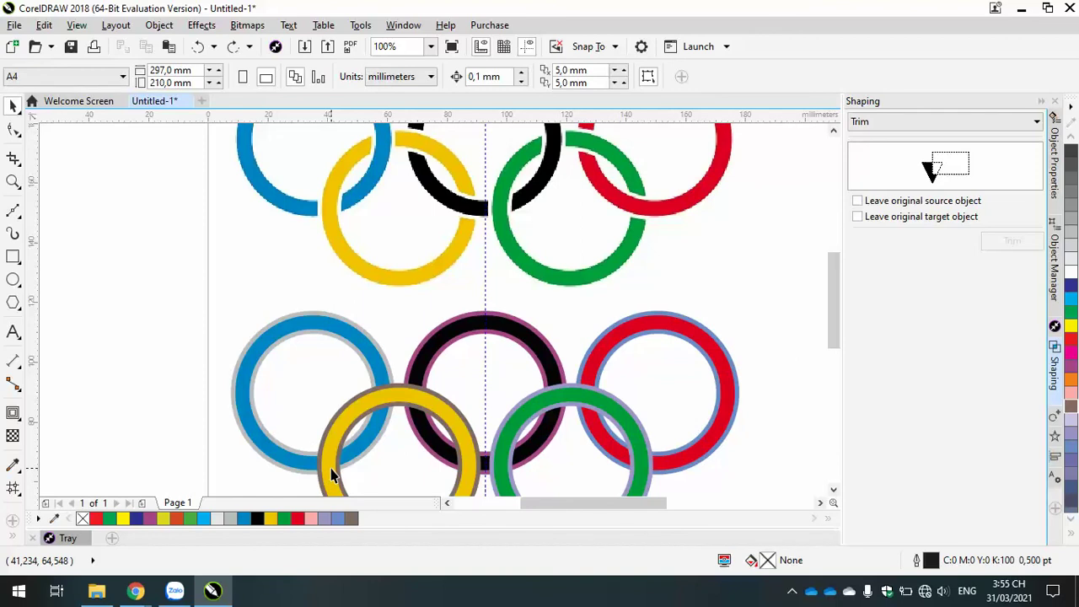
left_click(311, 334)
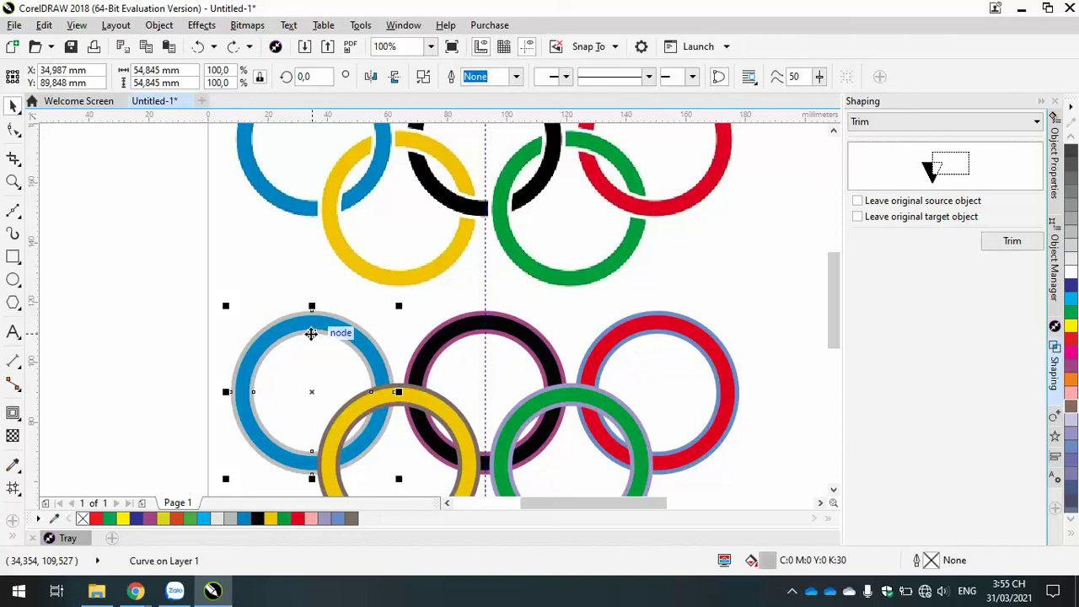
left_click(13, 257)
left_click_drag(325, 355, 417, 439)
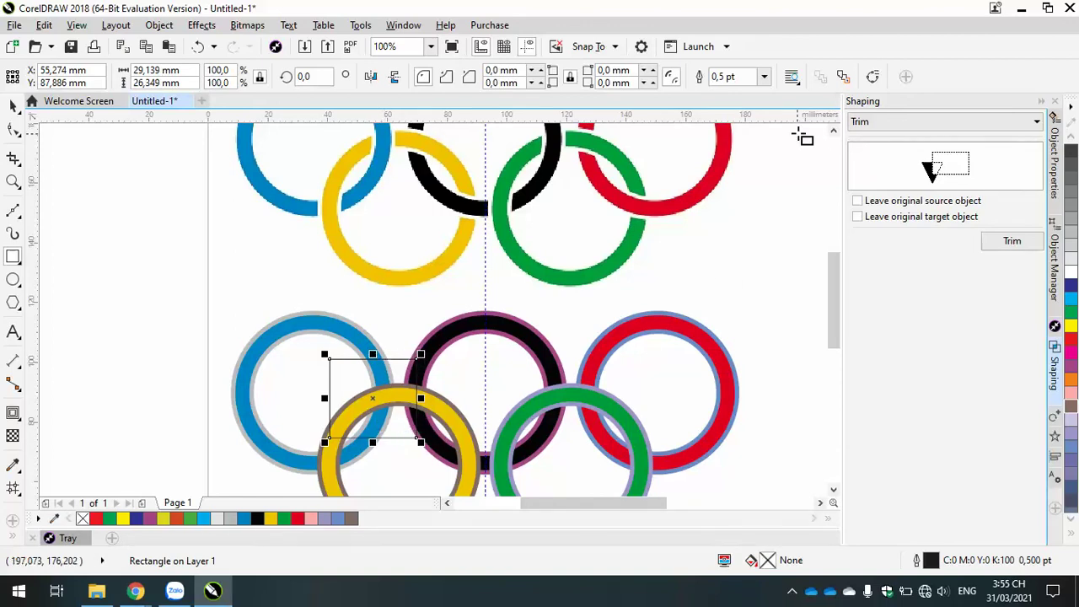
left_click(833, 130)
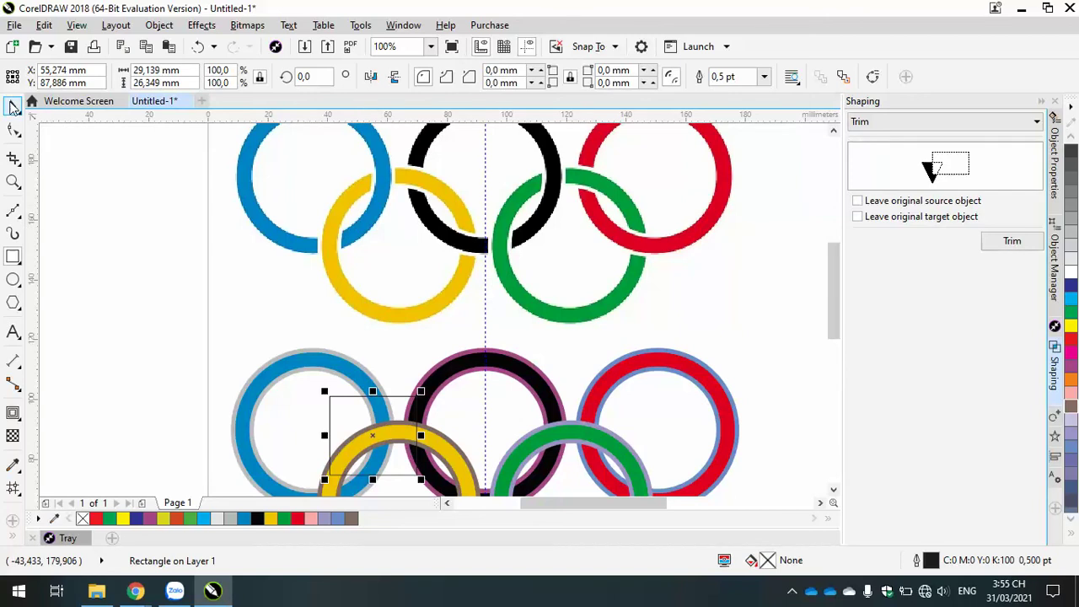
Step: Intersect the rectangle with the blue ring's grey backing band, leaving neither the original source nor the target object
left_click(895, 126)
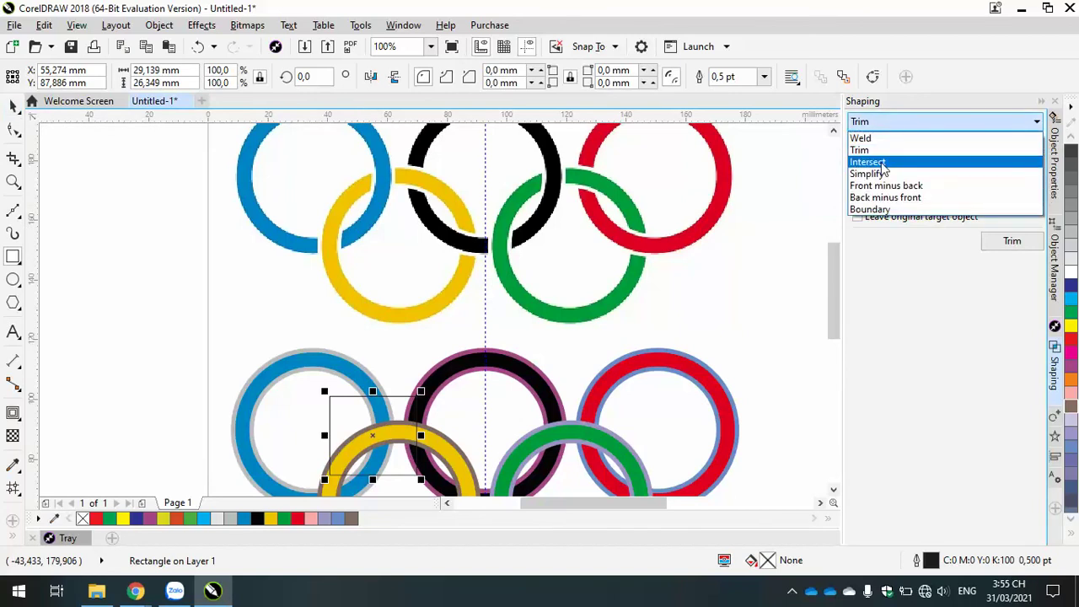
left_click(925, 163)
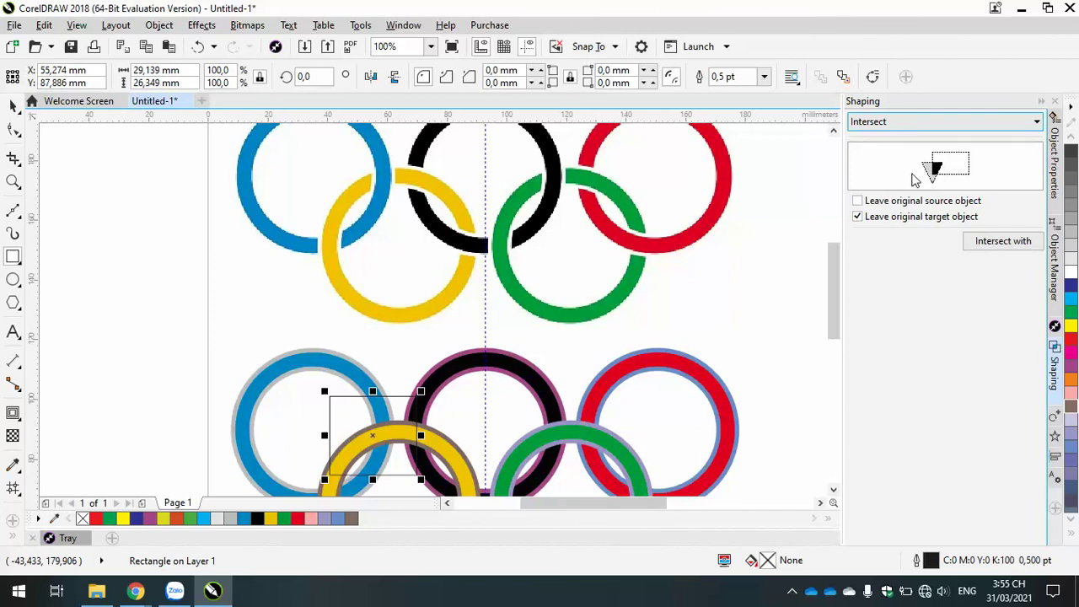
left_click(897, 219)
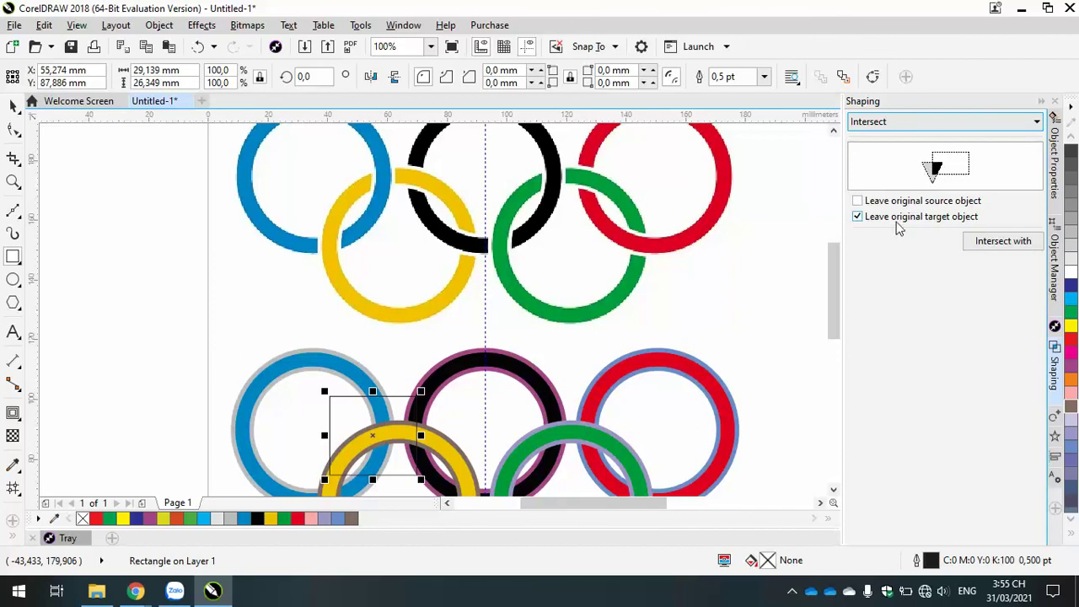
left_click(990, 243)
left_click(348, 362)
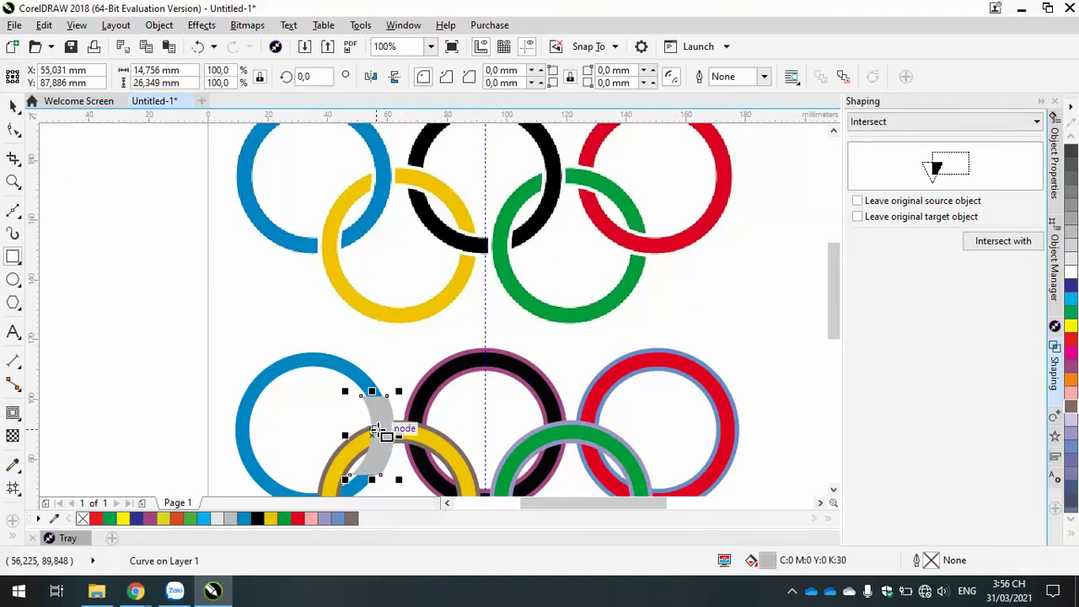
Step: Trim the yellow band with the grey backing piece at the upper blue-yellow crossing, leaving neither the original source nor the target object
left_click(927, 121)
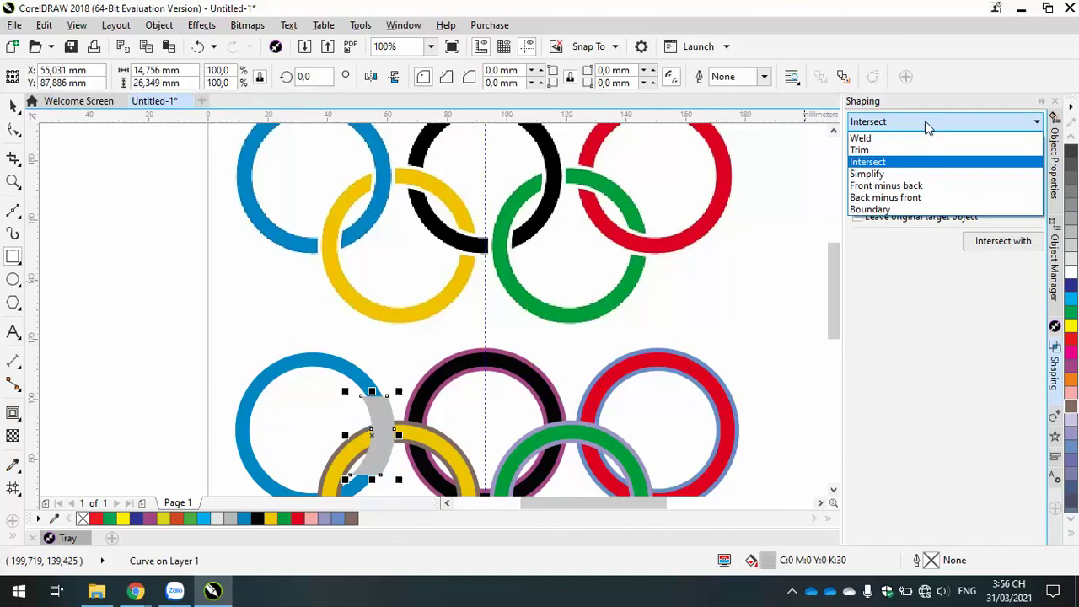
left_click(911, 153)
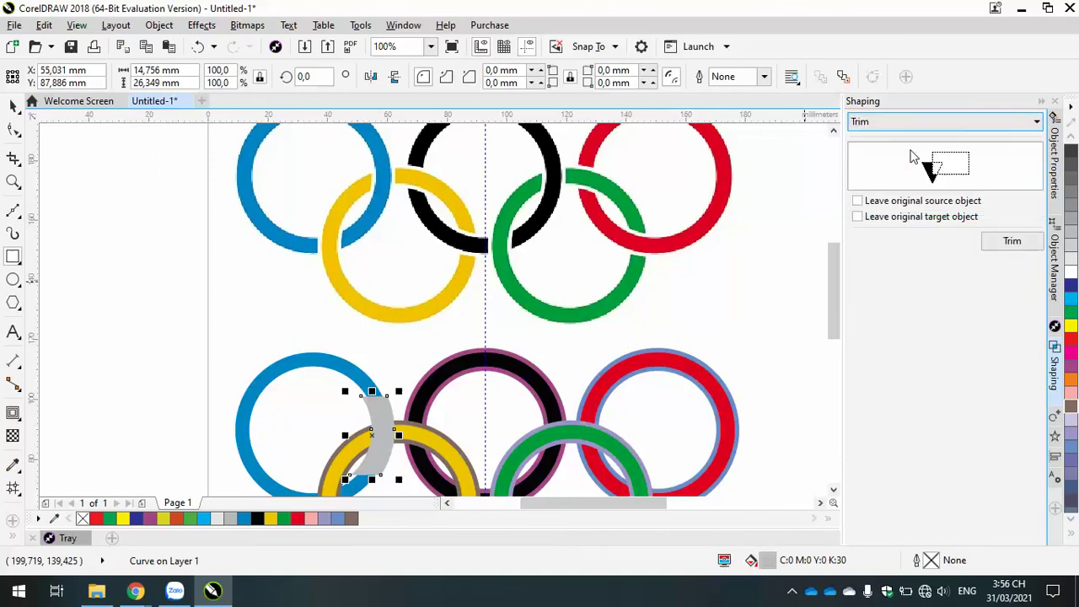
left_click(1011, 242)
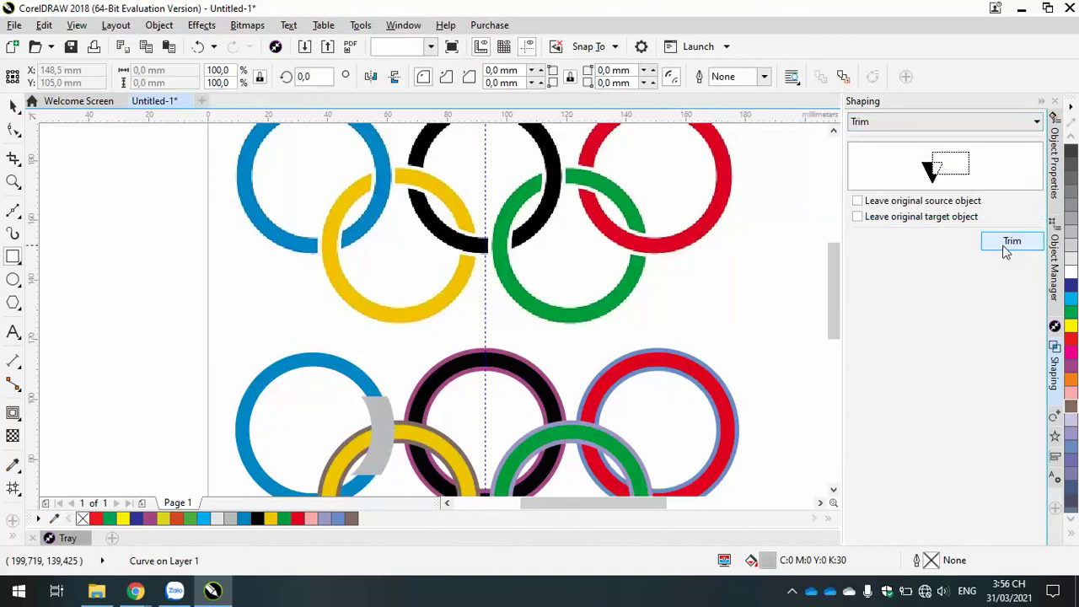
left_click(417, 440)
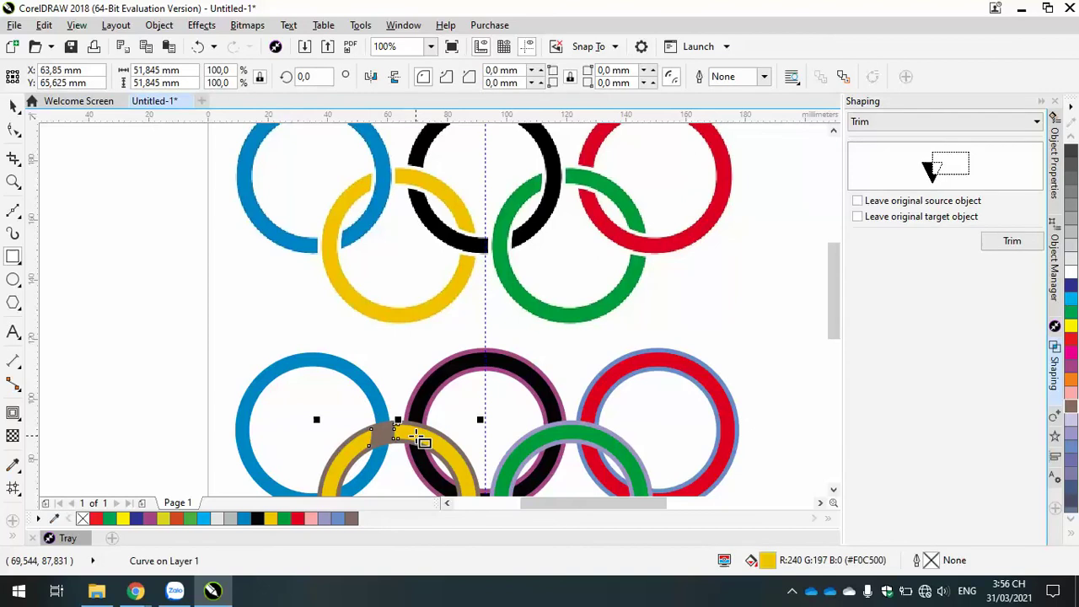
Step: Move the trimmed yellow band and the brown backing band aside in turn to inspect them, undoing each move
left_click_drag(417, 437, 216, 251)
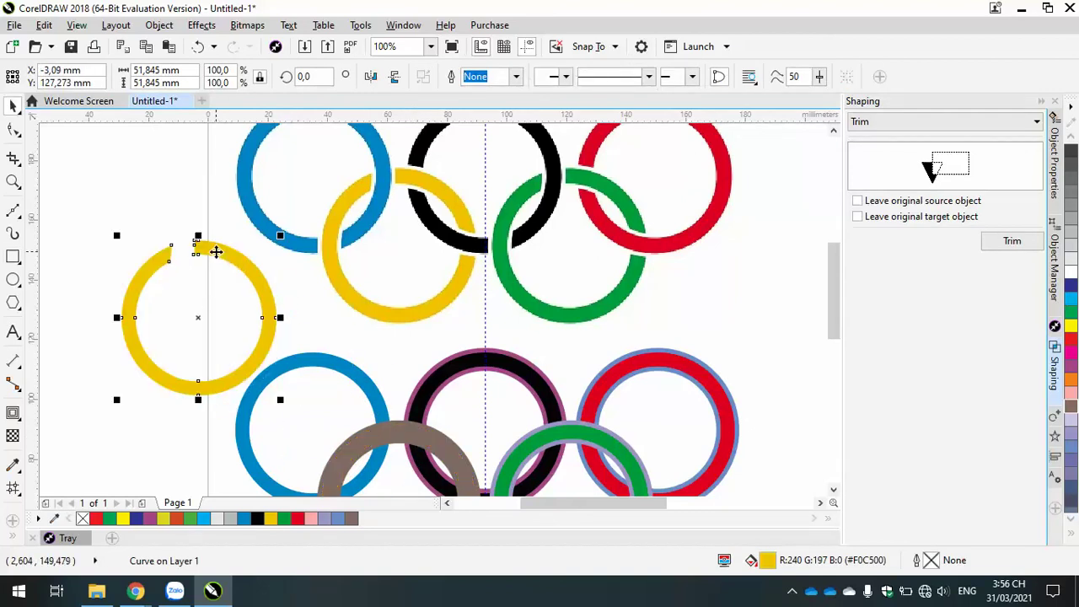
key("ctrl+z")
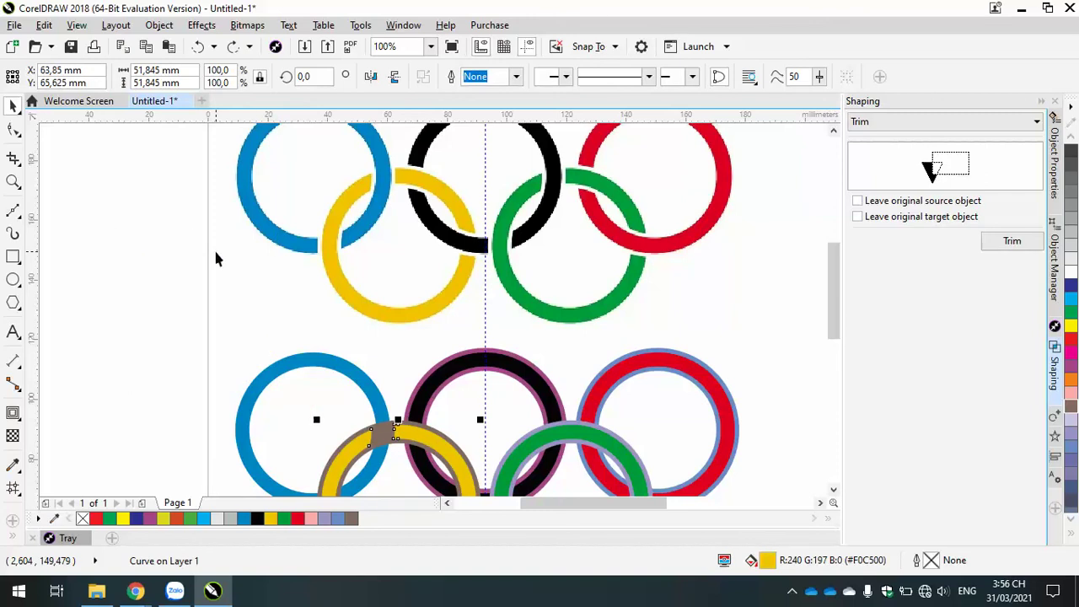
left_click(736, 305)
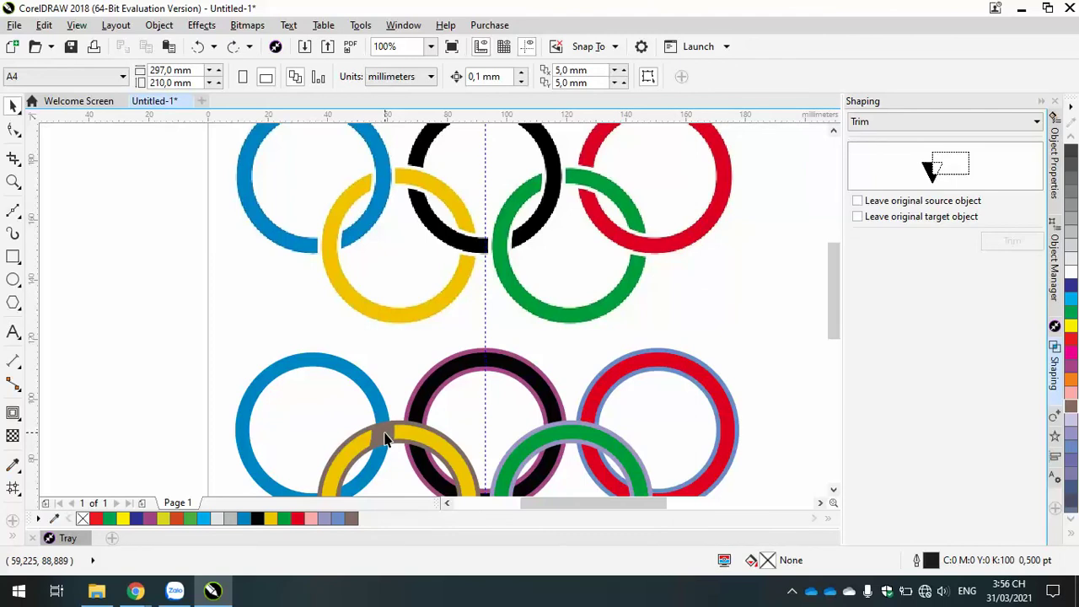
left_click_drag(384, 439, 404, 320)
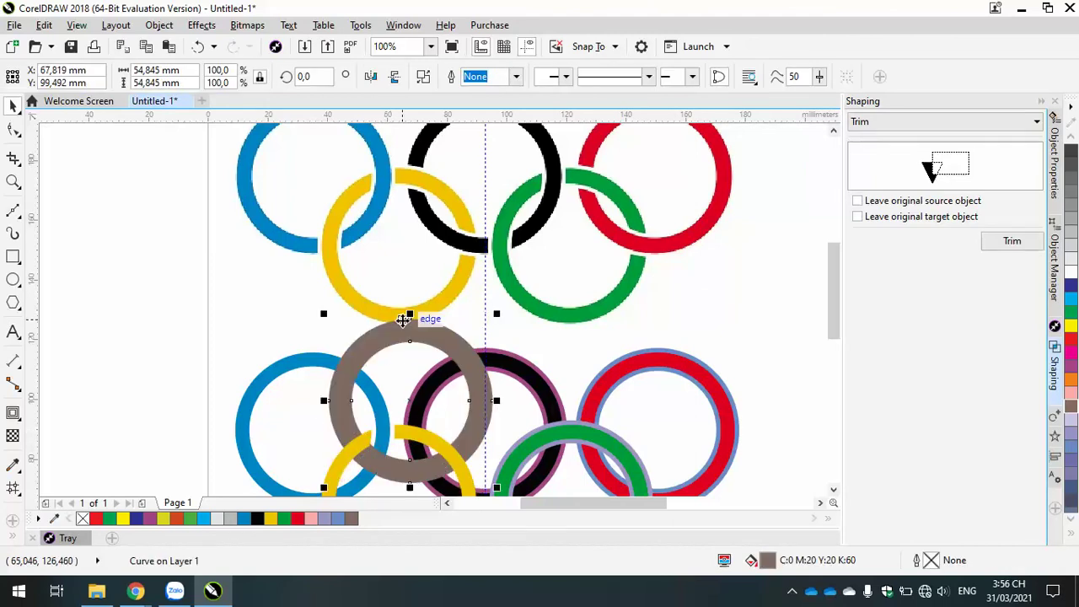
key("Escape")
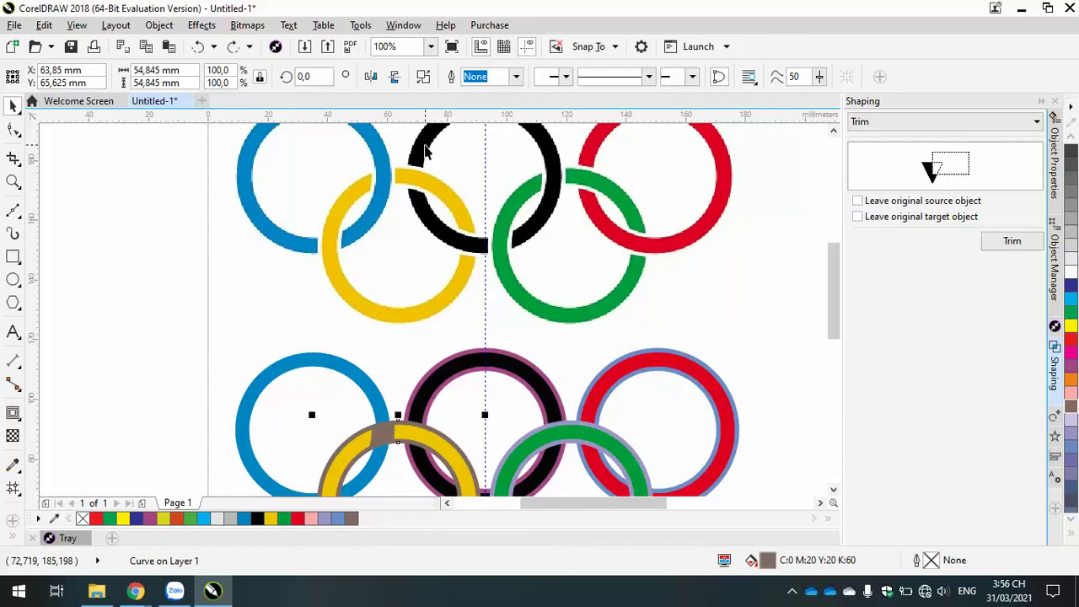
Step: Draw a rectangle about 28 × 25 mm over the lower crossing of the blue and yellow vector rings
left_click(833, 490)
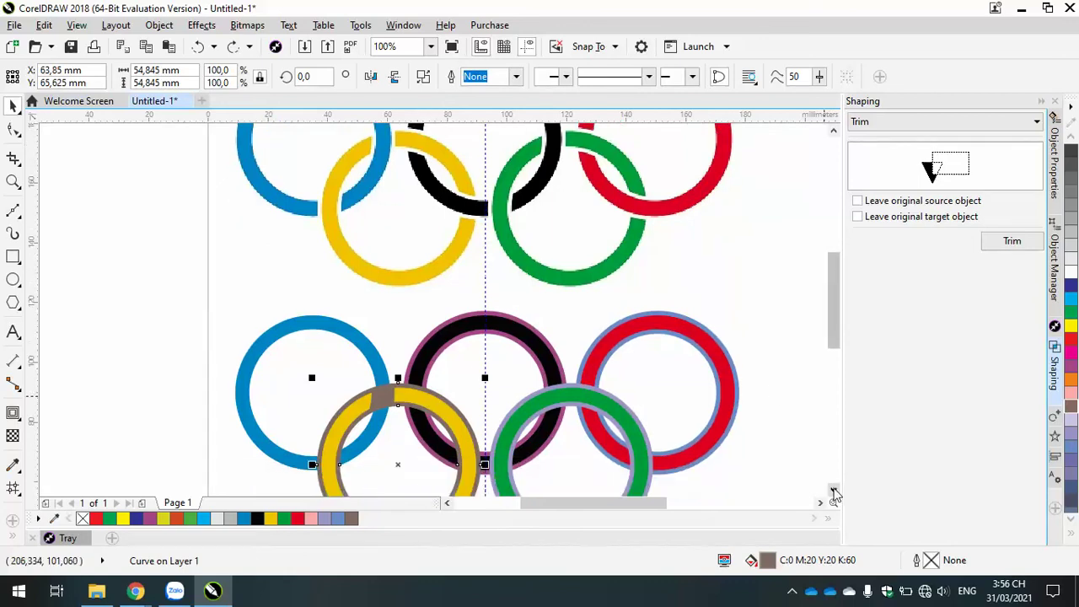
left_click(833, 490)
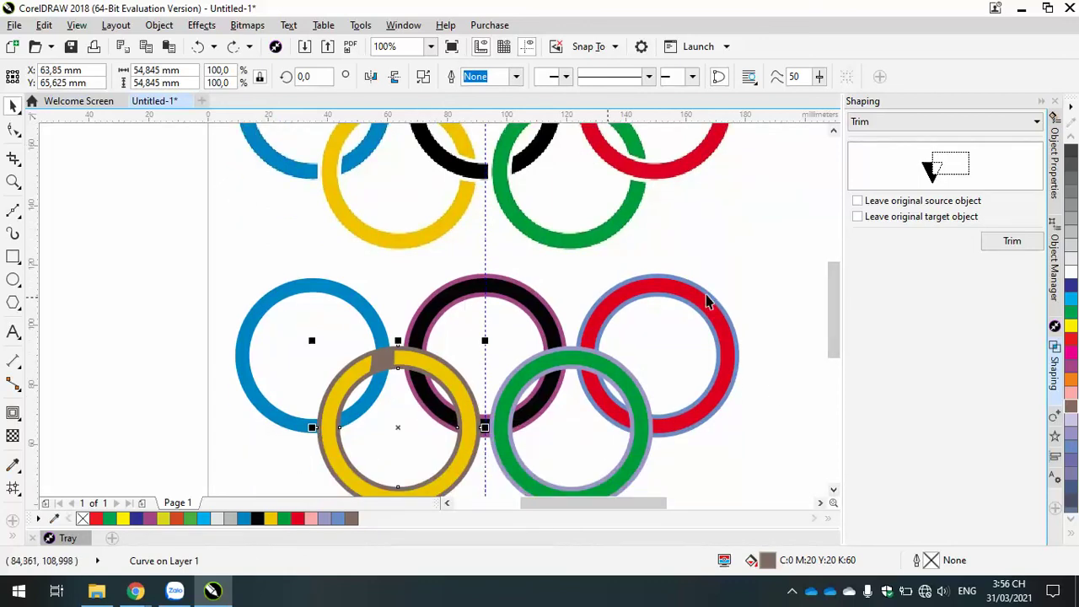
scroll(757, 348, "down", 2)
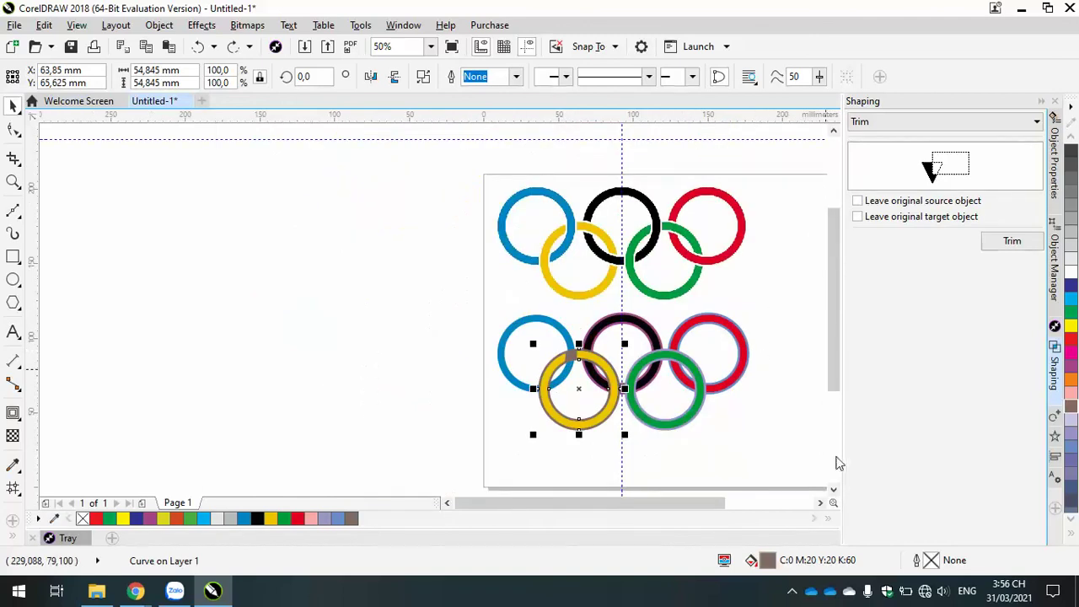
left_click(823, 504)
left_click(708, 419)
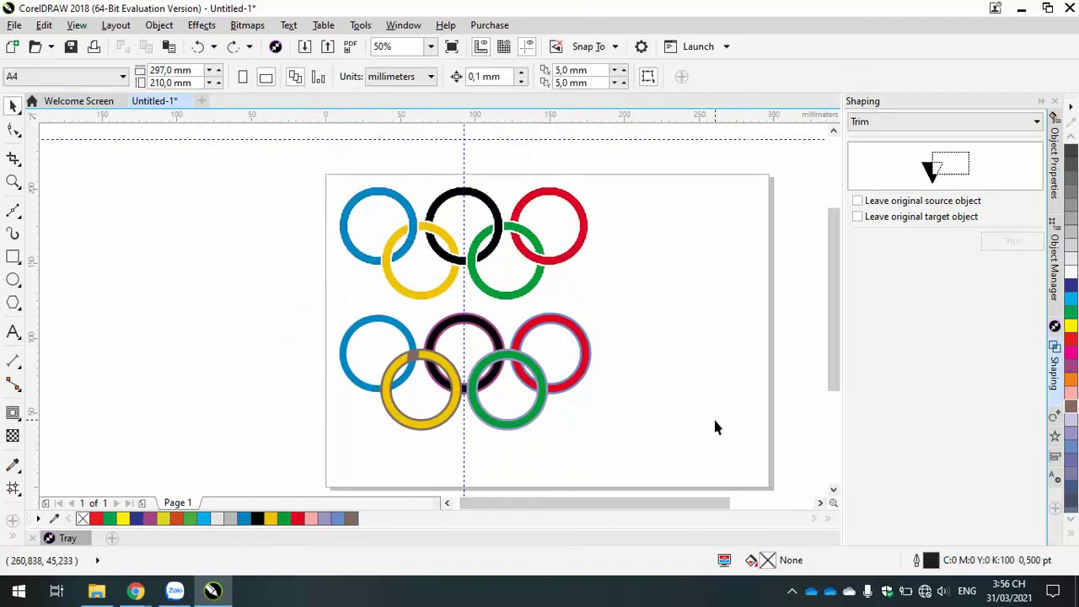
left_click(13, 257)
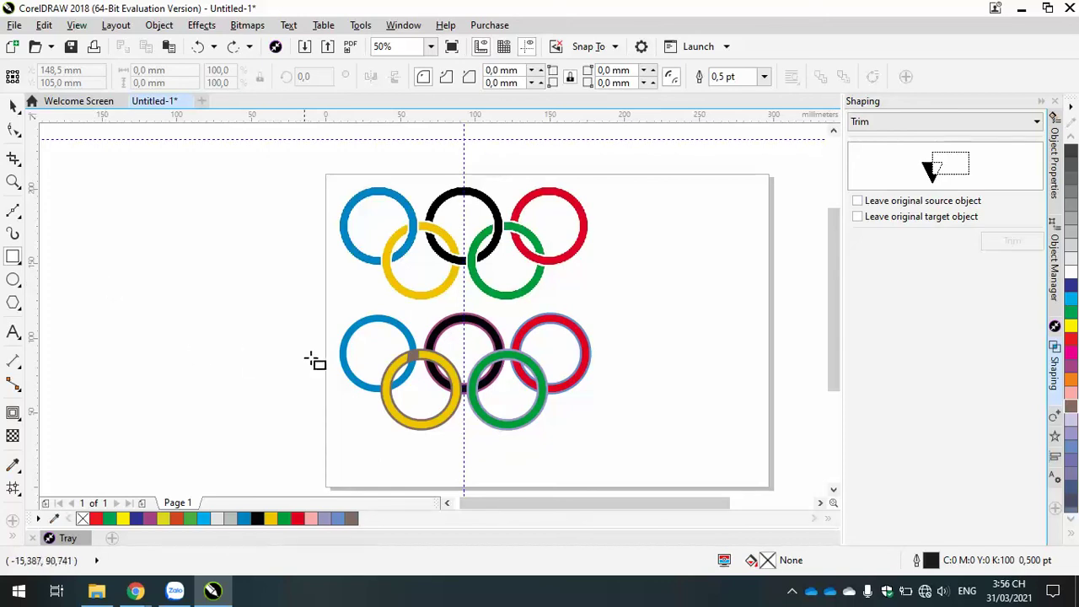
left_click_drag(358, 369, 404, 402)
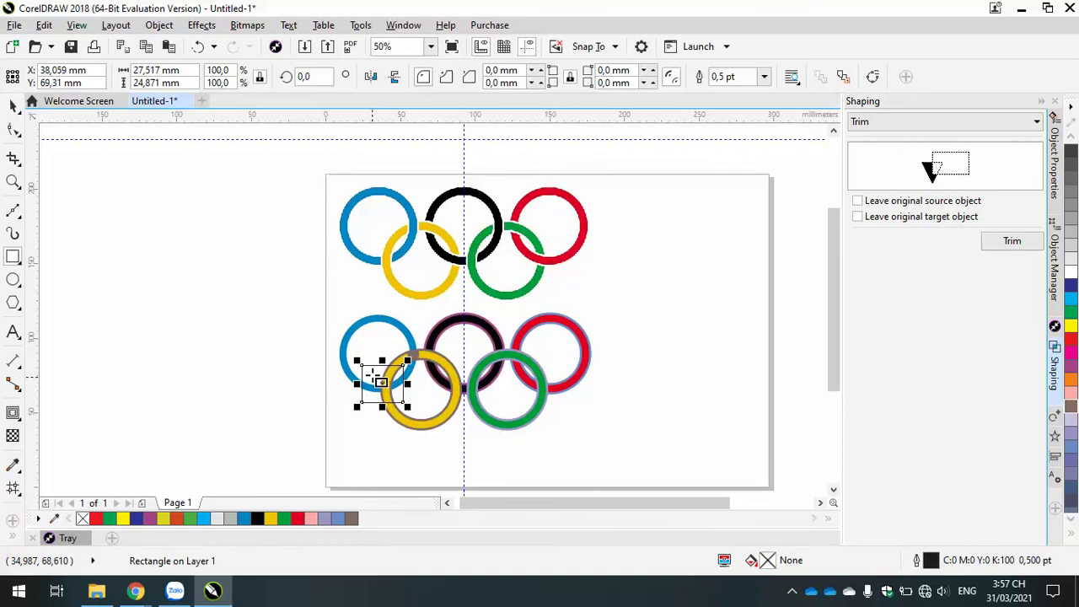
Step: Intersect the rectangle with the yellow ring's brown backing band, leaving only the original target object
left_click(1024, 122)
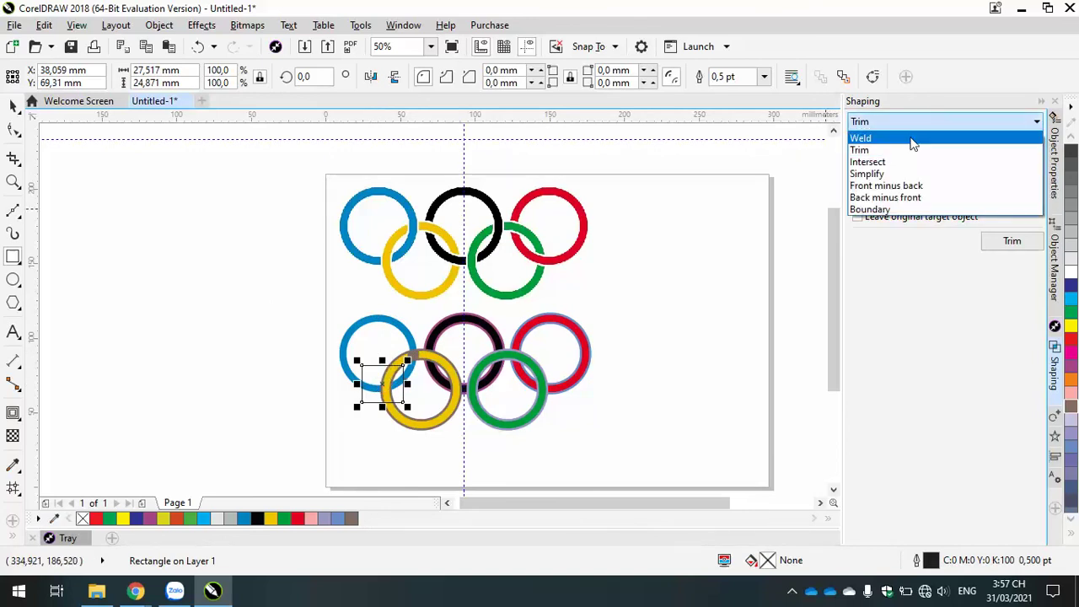
left_click(903, 162)
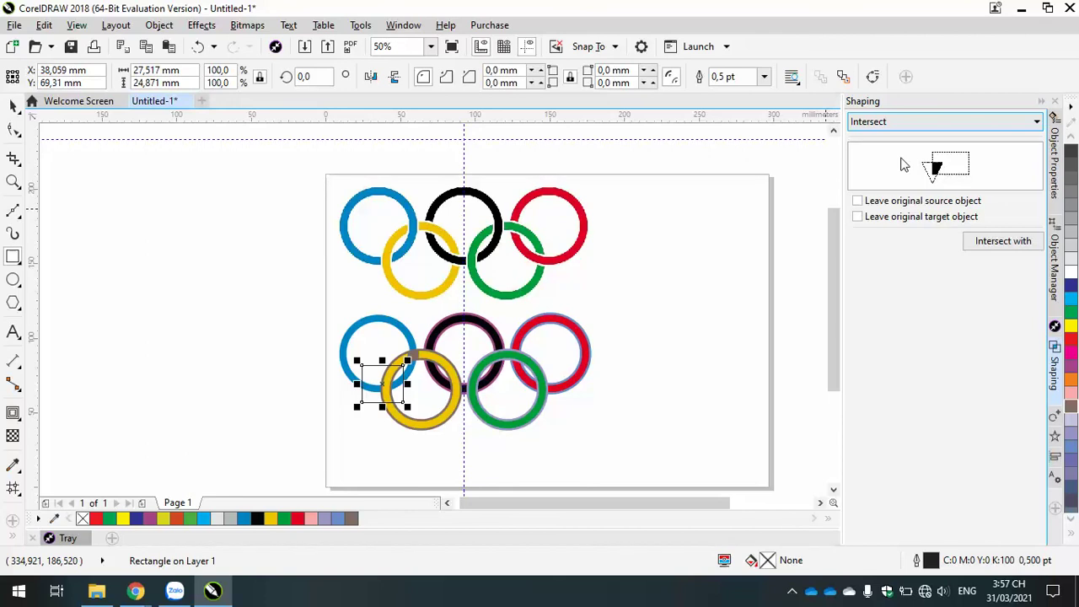
left_click(1004, 240)
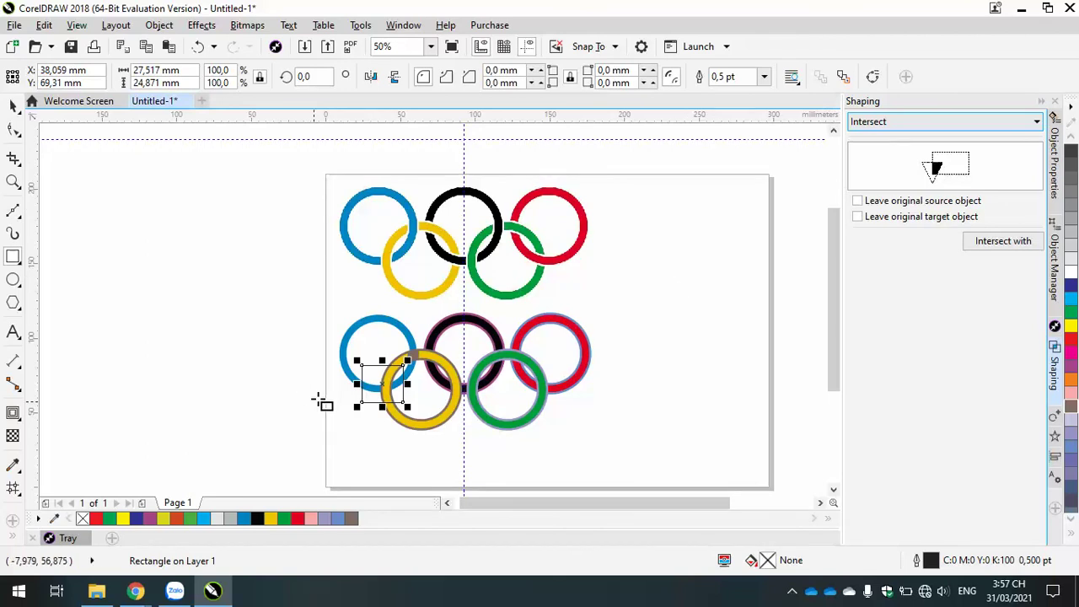
scroll(421, 371, "up", 2)
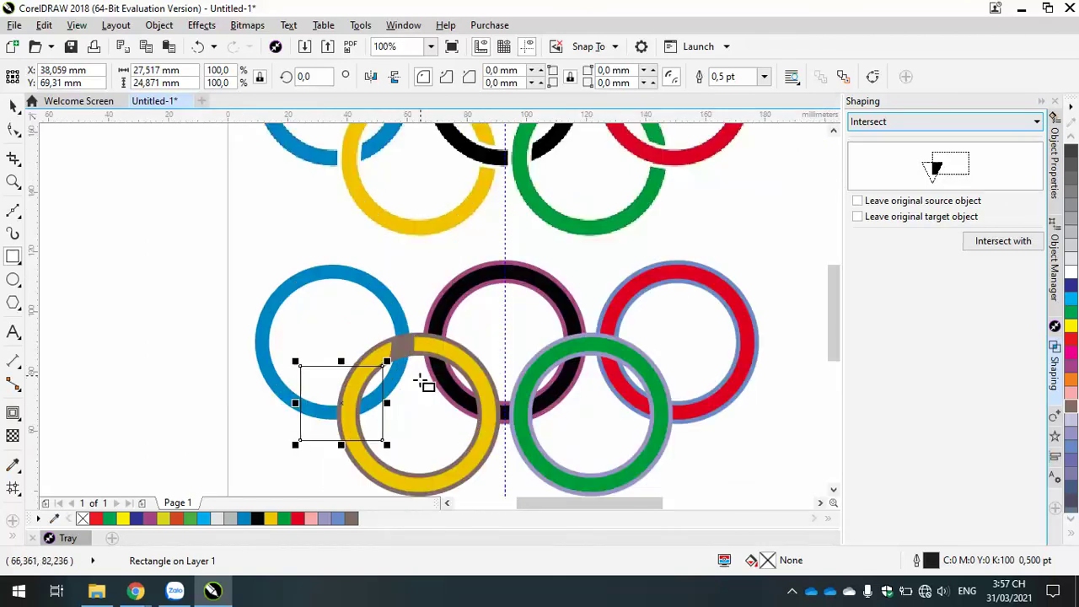
scroll(403, 354, "up", 2)
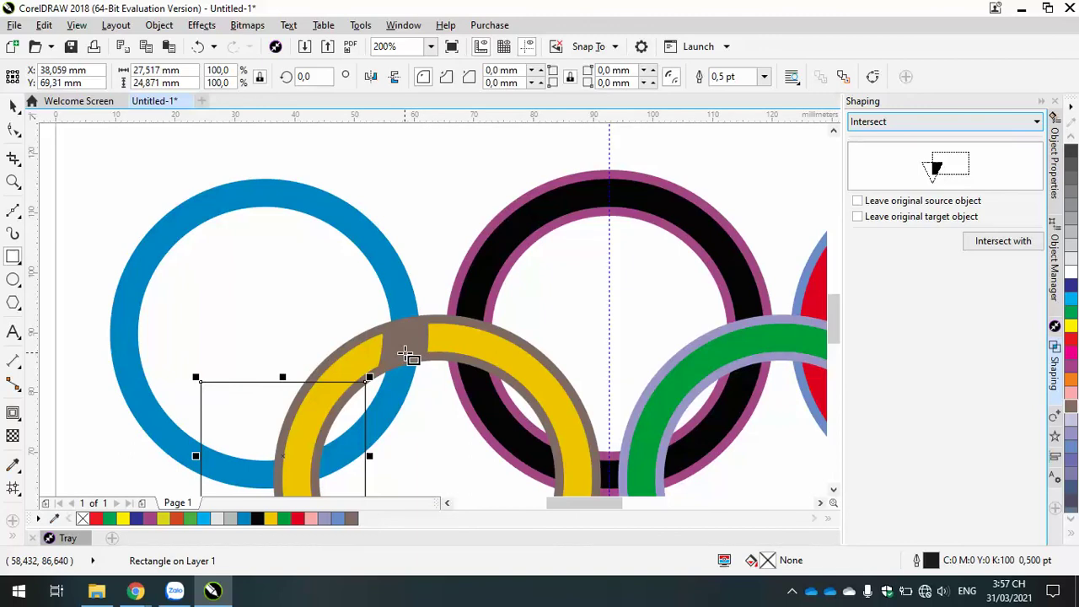
scroll(405, 354, "down", 2)
scroll(477, 351, "down", 2)
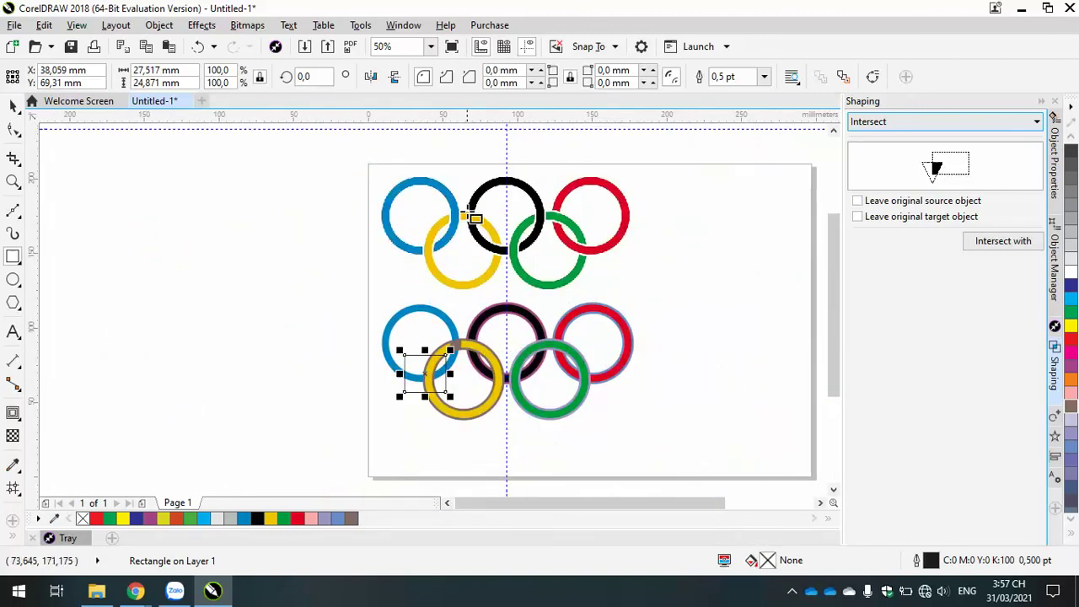
scroll(475, 218, "up", 2)
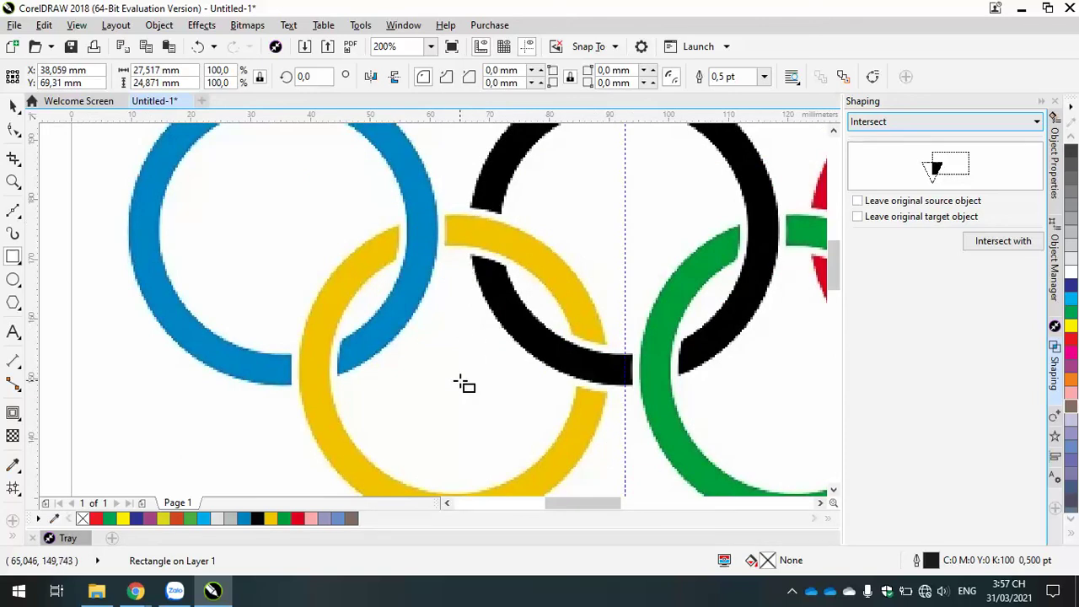
scroll(465, 385, "down", 2)
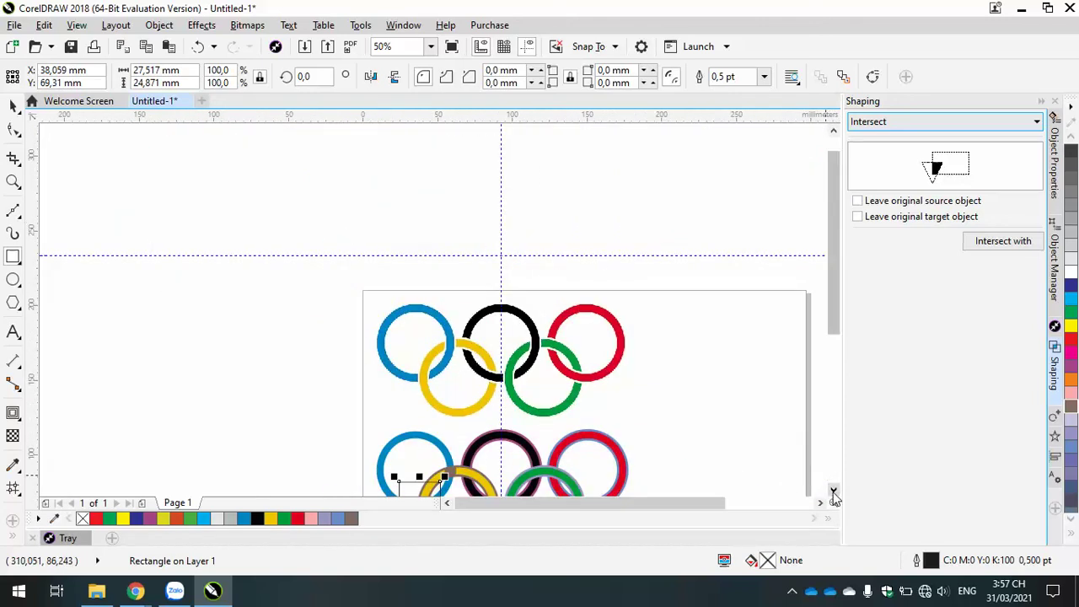
left_click(833, 492)
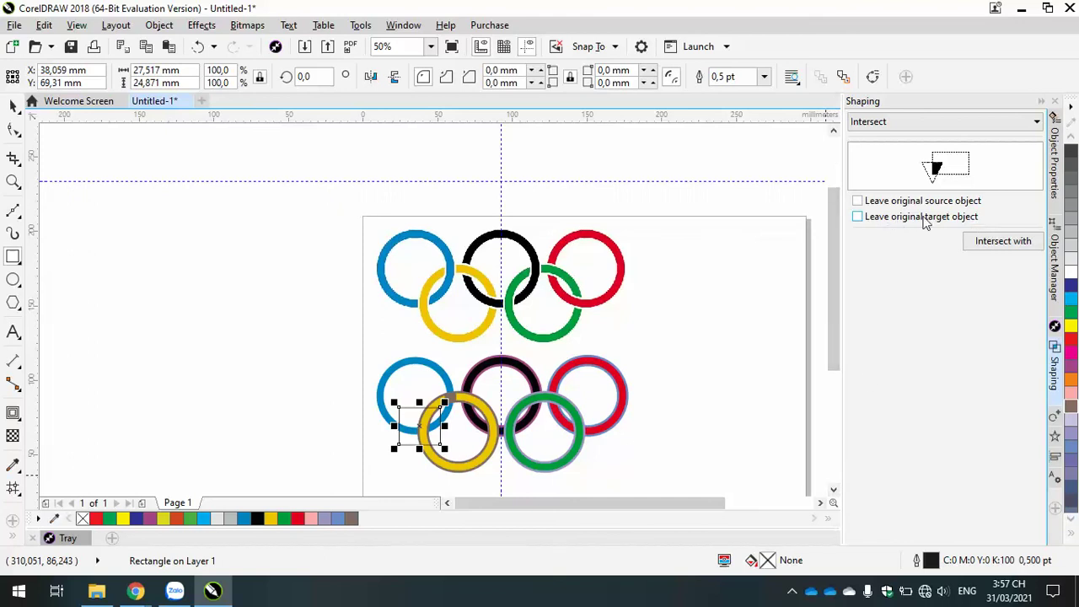
left_click(995, 240)
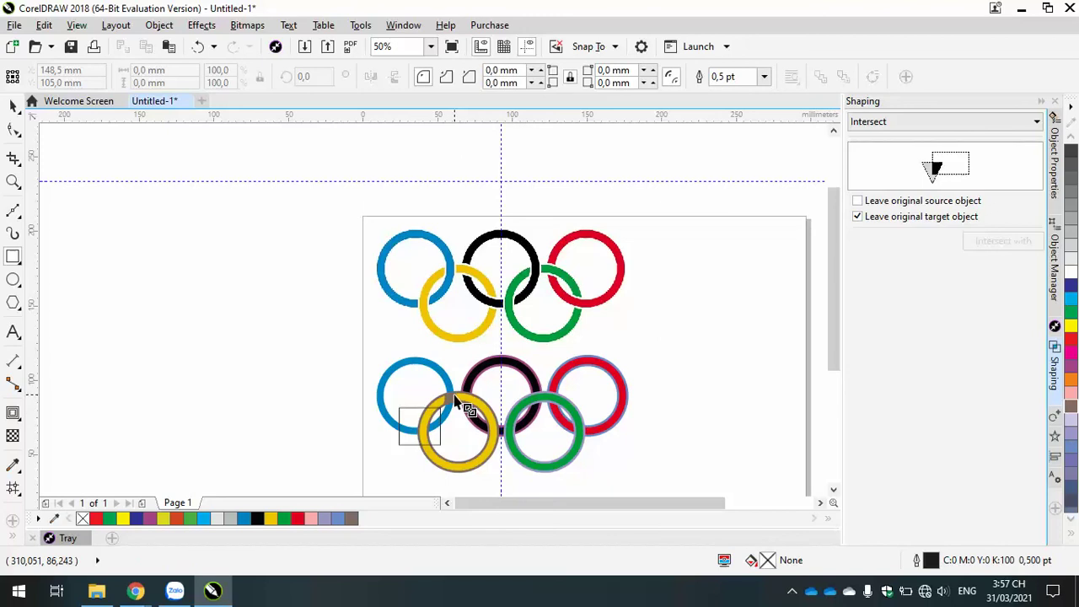
left_click(468, 413)
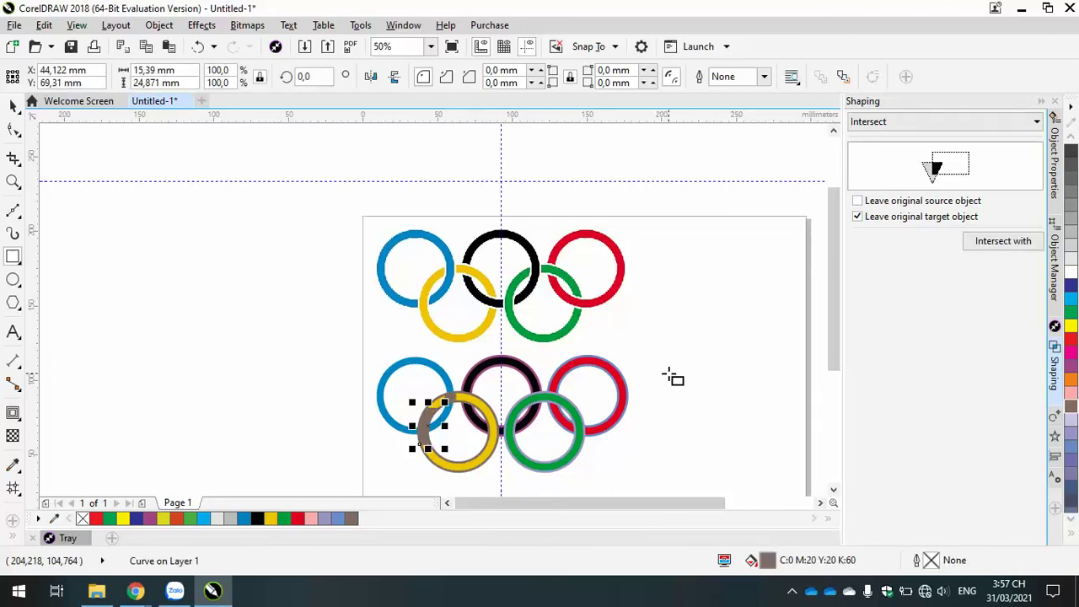
Step: Move the intersected brown piece aside to check its shape, undo the move, and clear the selection
left_click(12, 105)
left_click(422, 453)
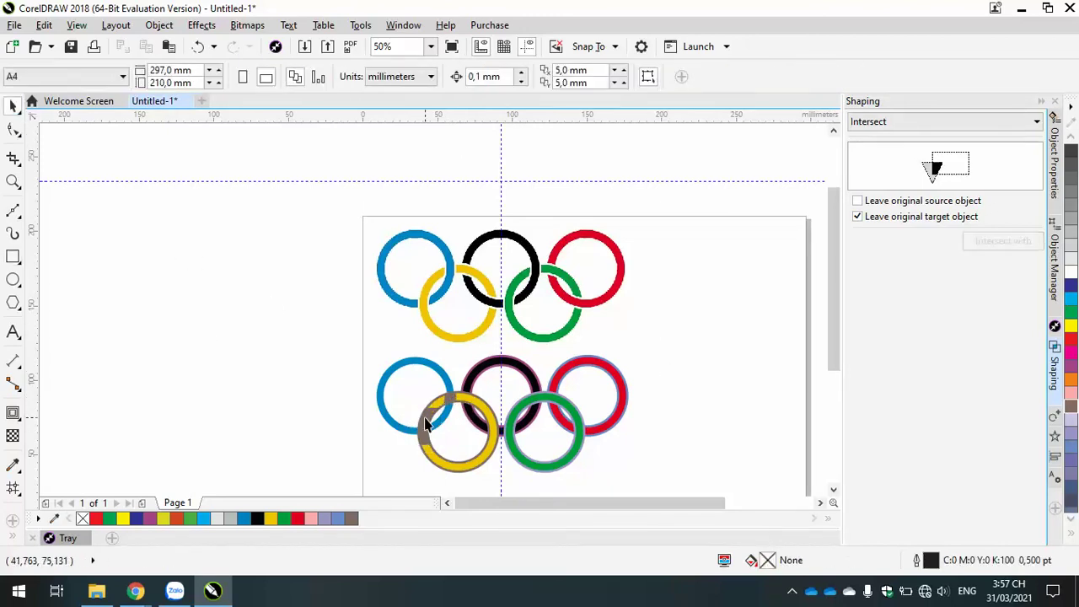
left_click_drag(427, 425, 360, 407)
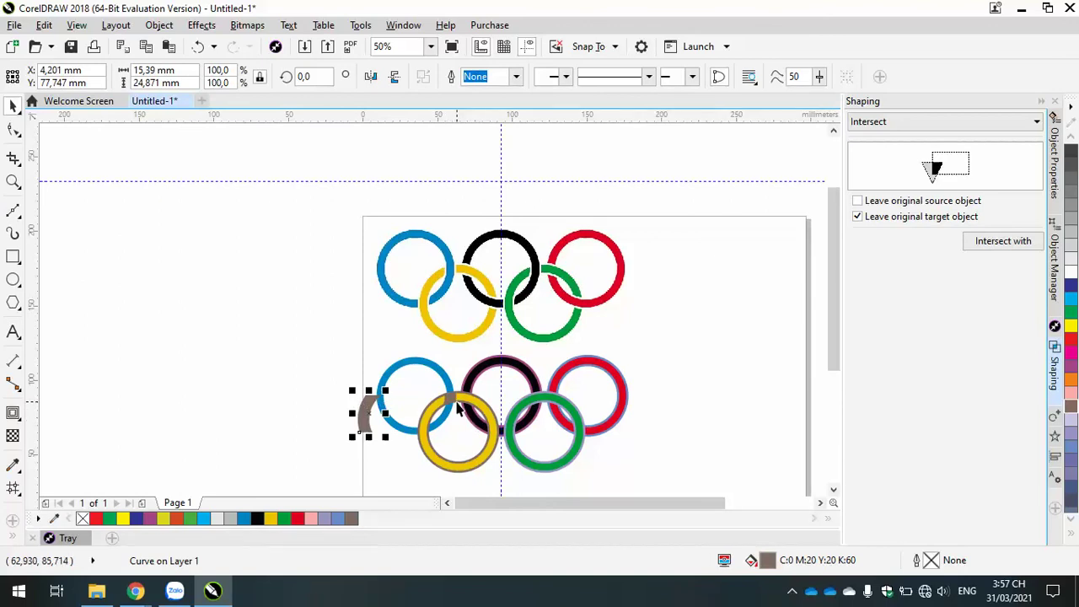
key("ctrl+z")
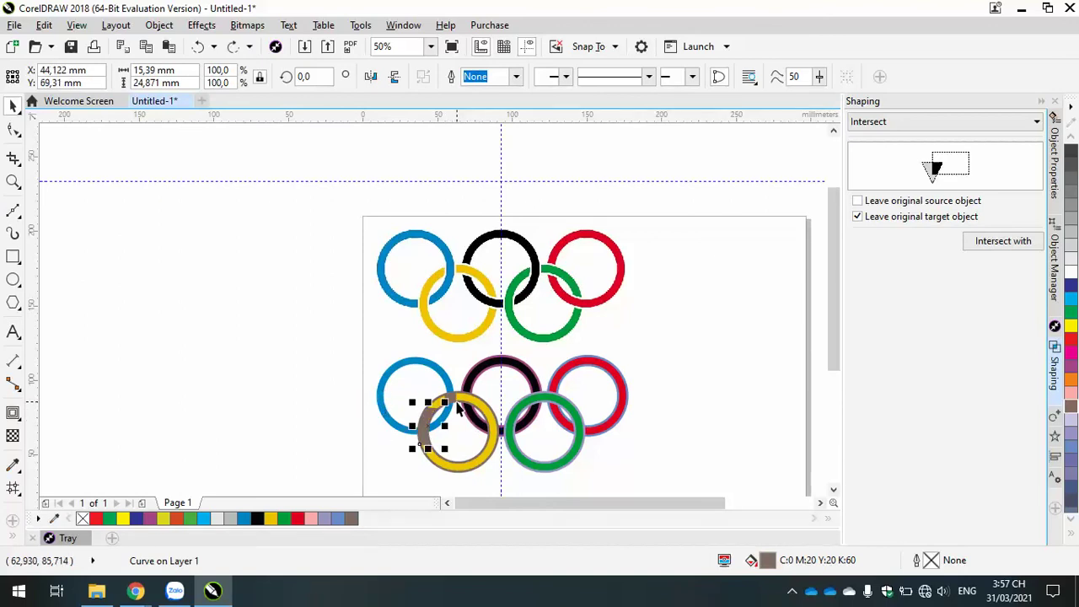
left_click(676, 357)
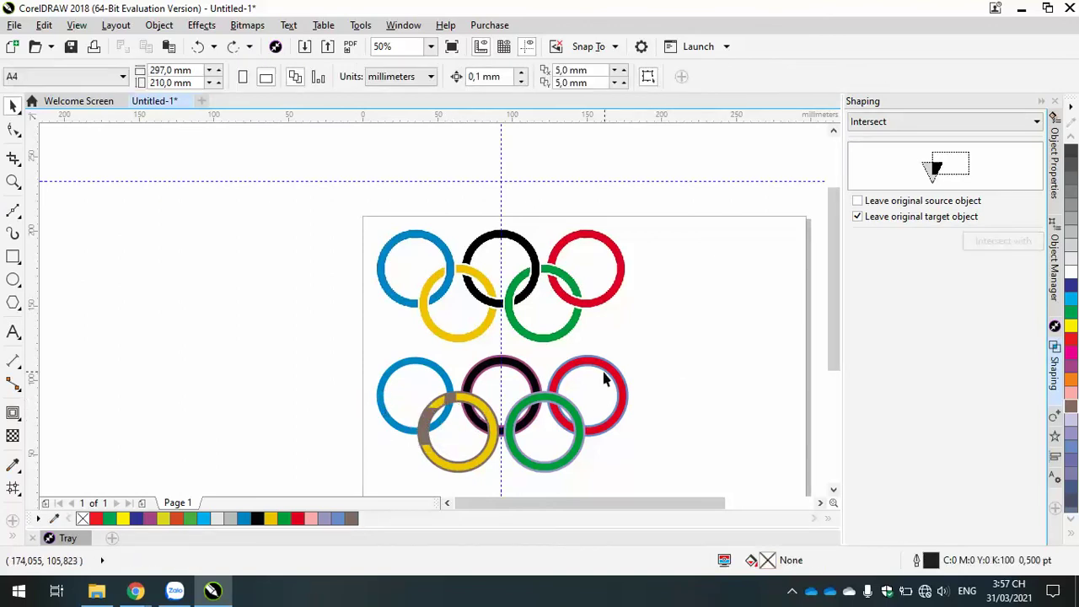
Step: Draw a rectangle about 18 × 32 mm over the upper yellow-black crossing and intersect it with the brown backing band, leaving neither original object
left_click(13, 257)
left_click_drag(455, 370, 481, 415)
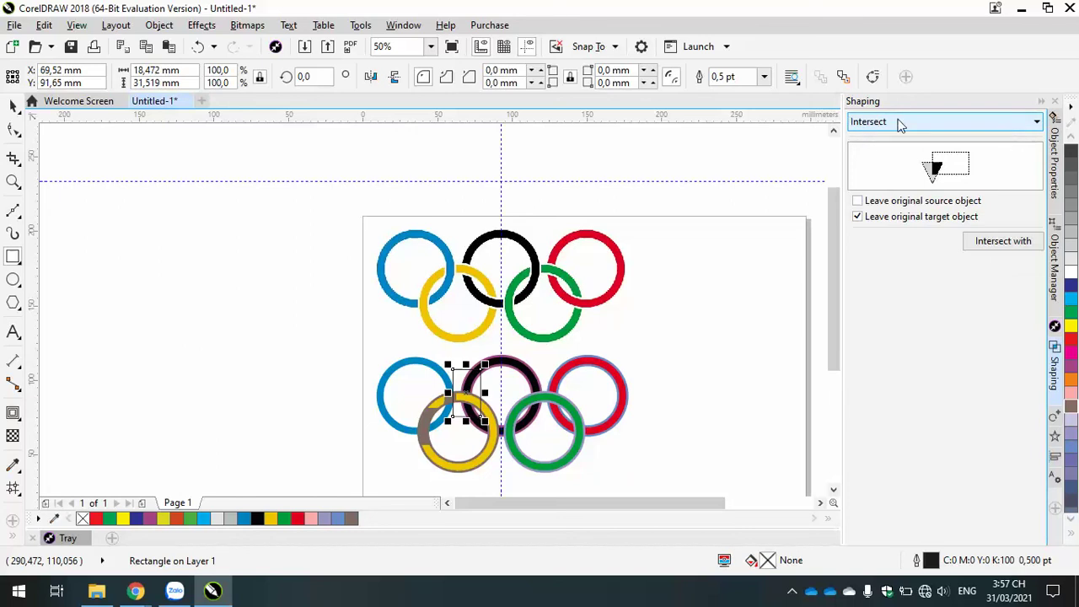
left_click(988, 246)
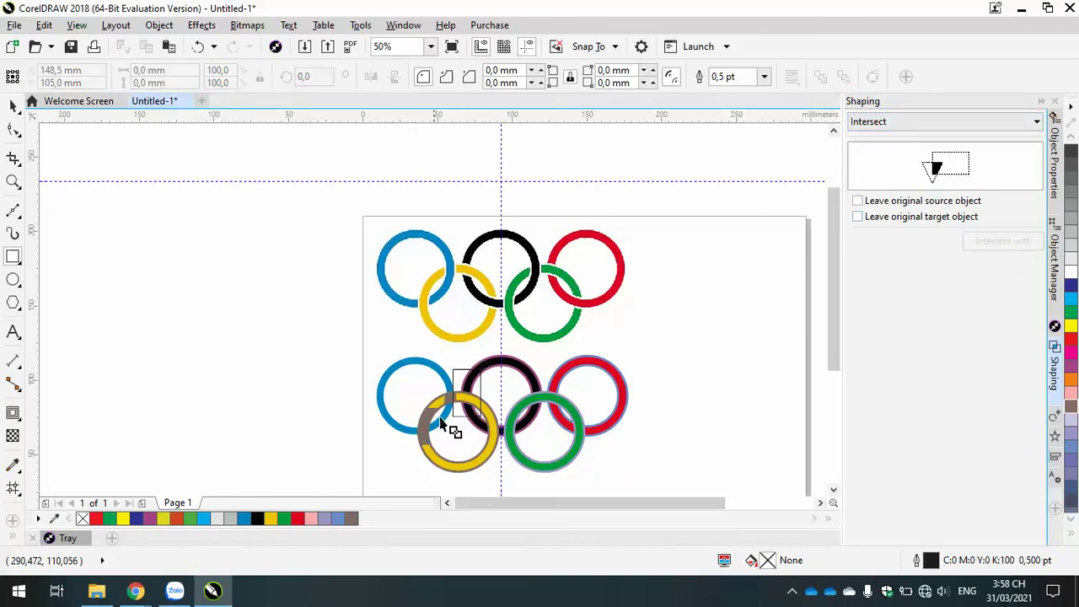
left_click(452, 401)
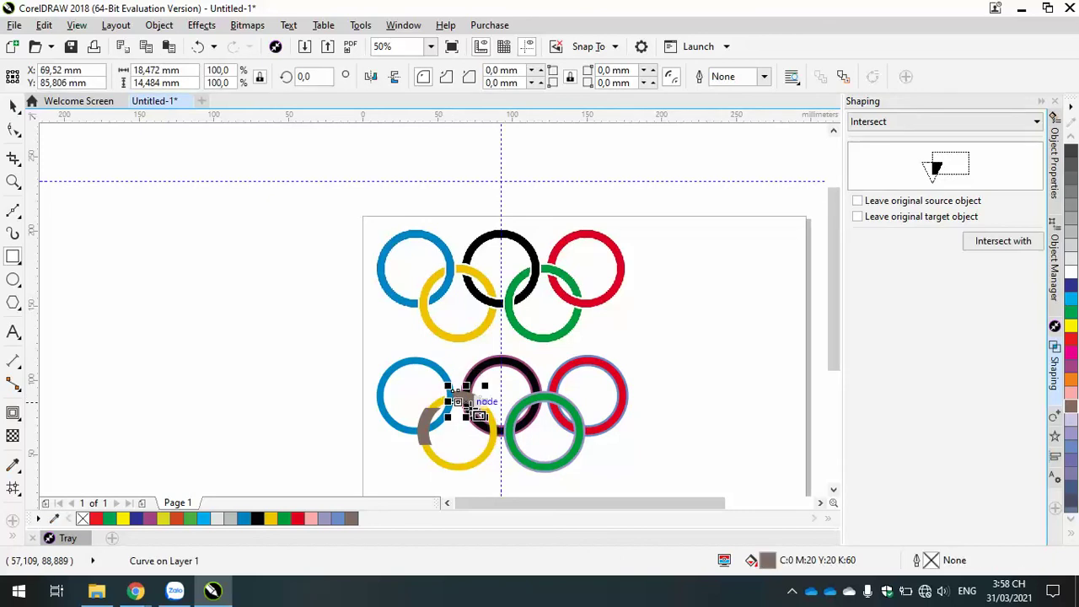
left_click(237, 293)
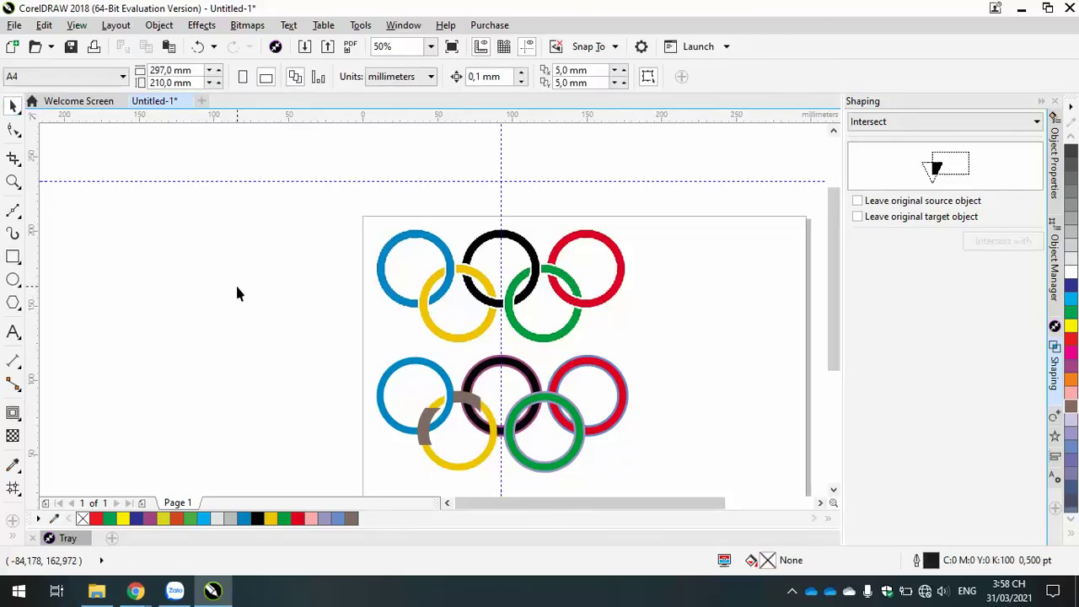
Step: Trim the blue vector ring with the brown piece at its lower crossing with the yellow ring, leaving neither original object
left_click(428, 431)
left_click(936, 124)
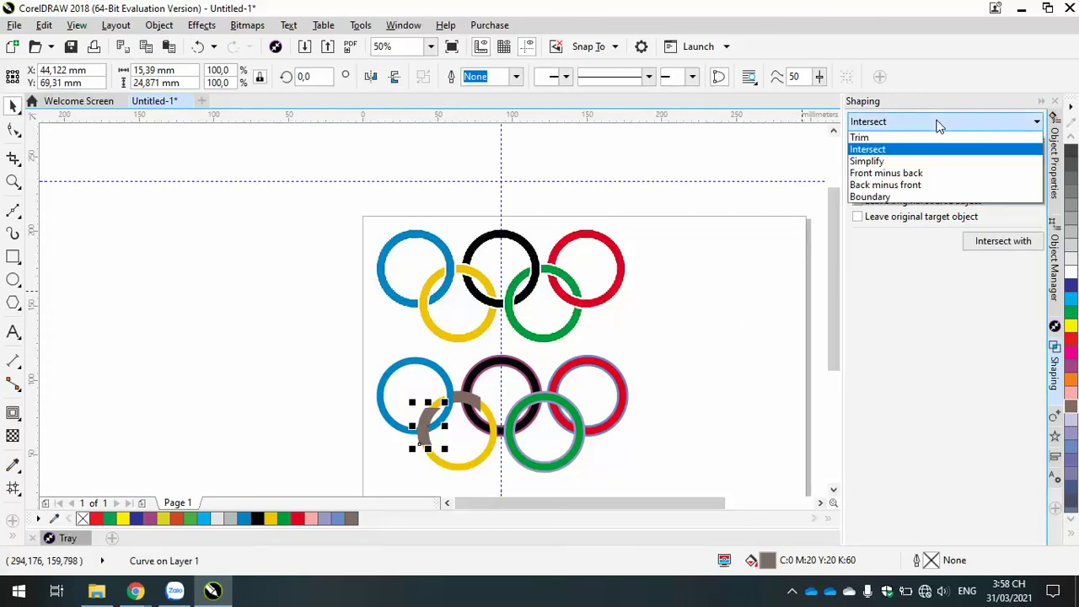
left_click(927, 150)
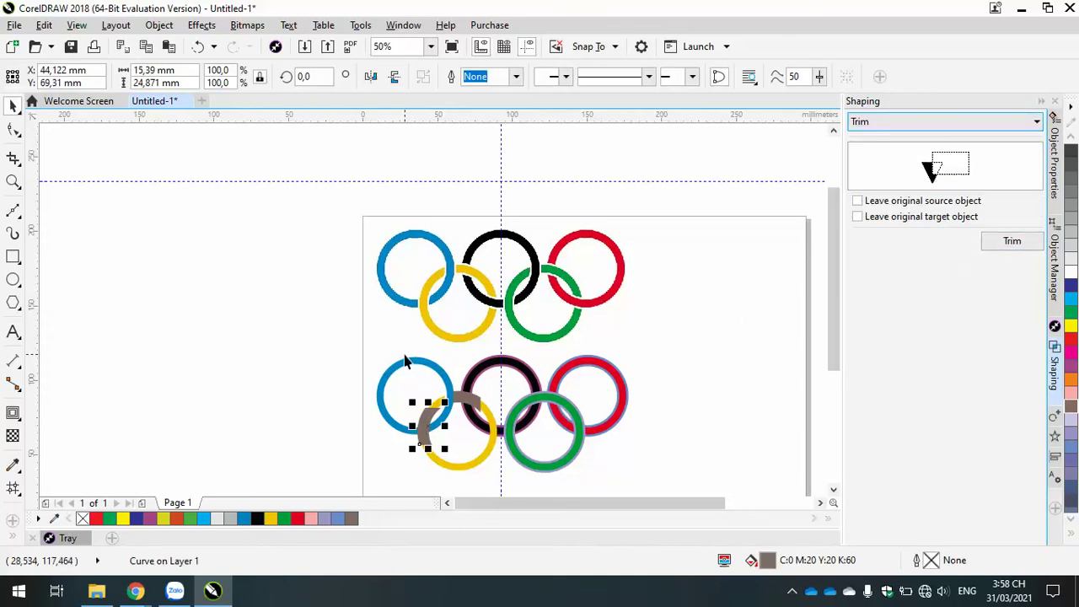
left_click(1012, 241)
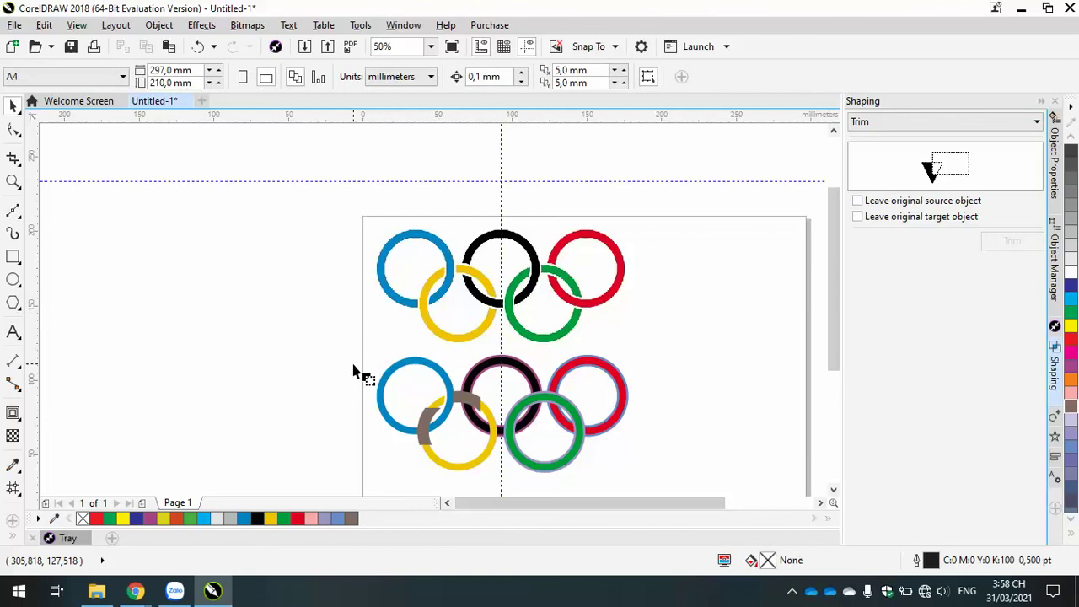
left_click(409, 369)
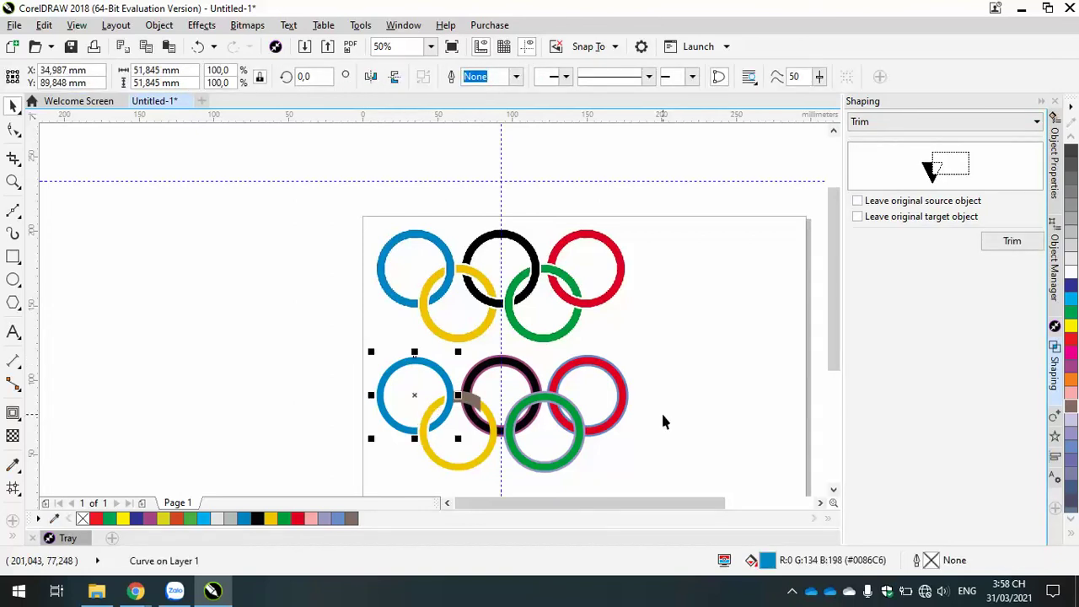
left_click(662, 419)
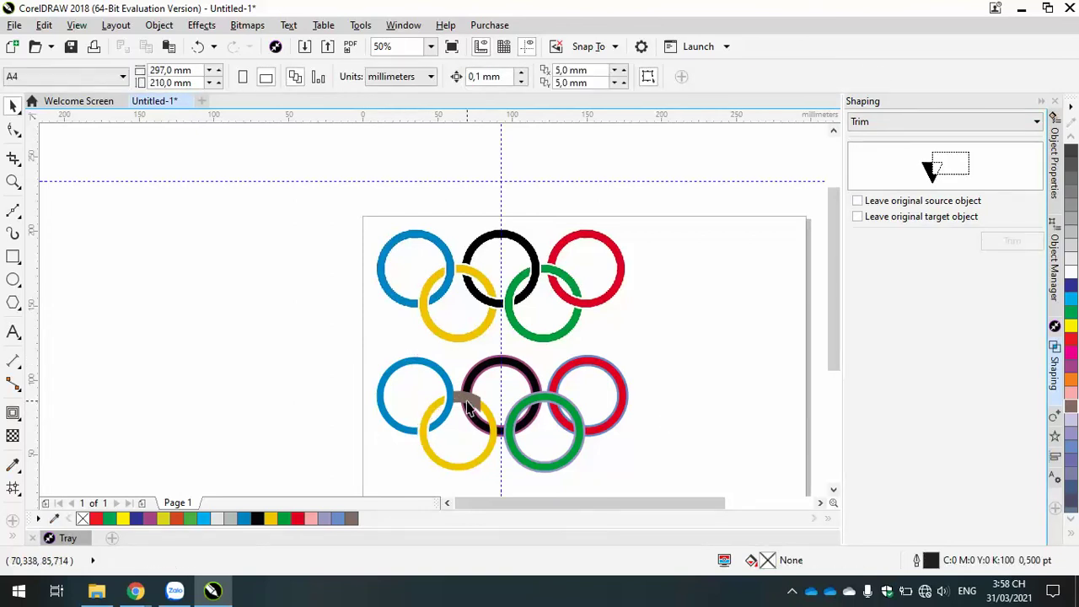
Step: Trim the black vector ring with the brown piece at its upper crossing with the yellow ring, and clear the selection
left_click(467, 402)
scroll(482, 397, "up", 3)
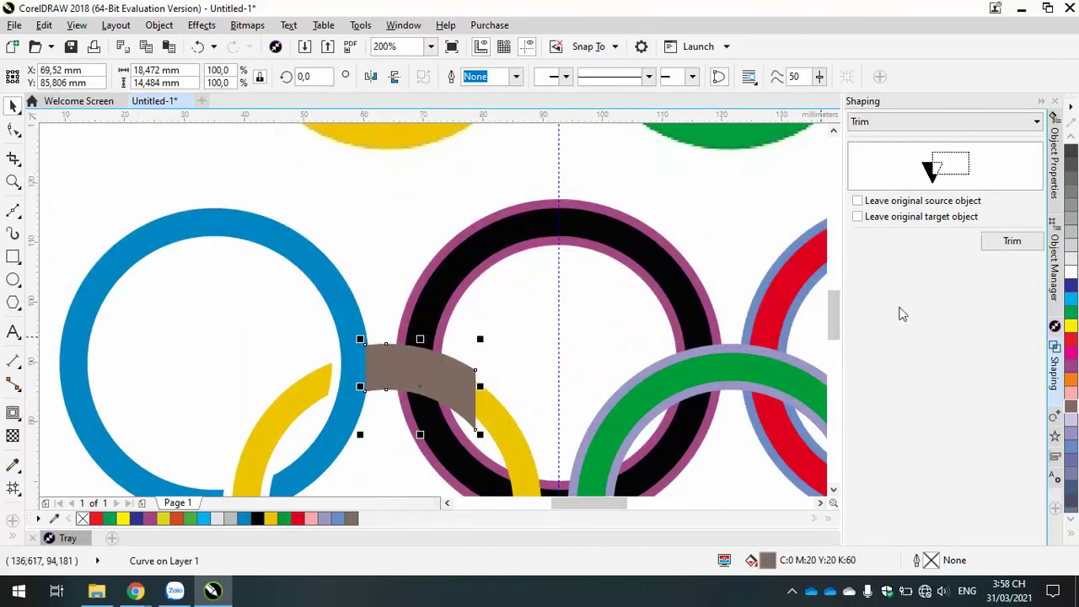
left_click(1014, 245)
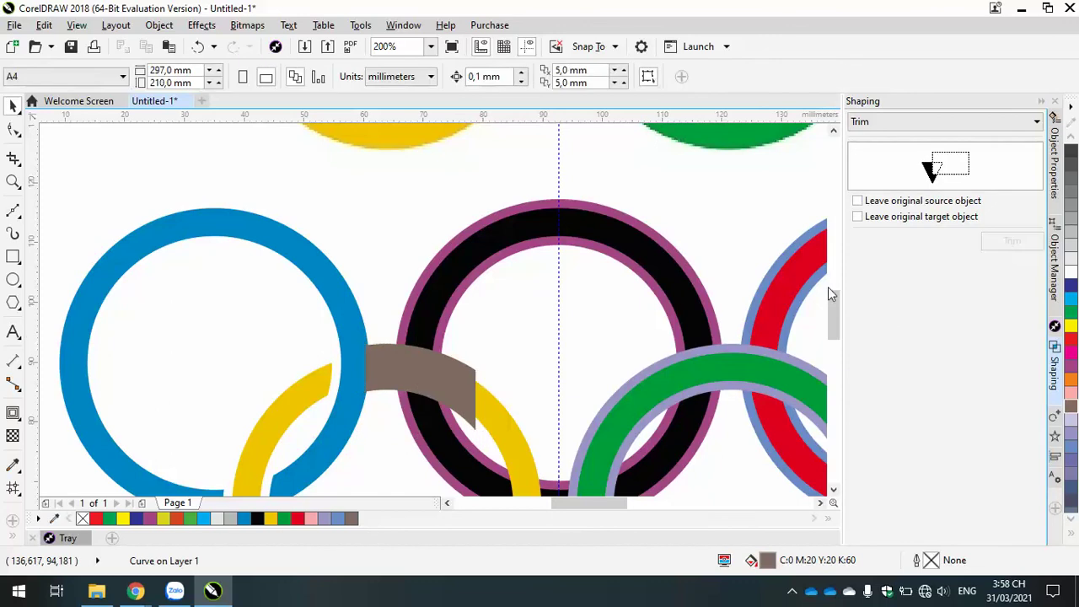
left_click(430, 295)
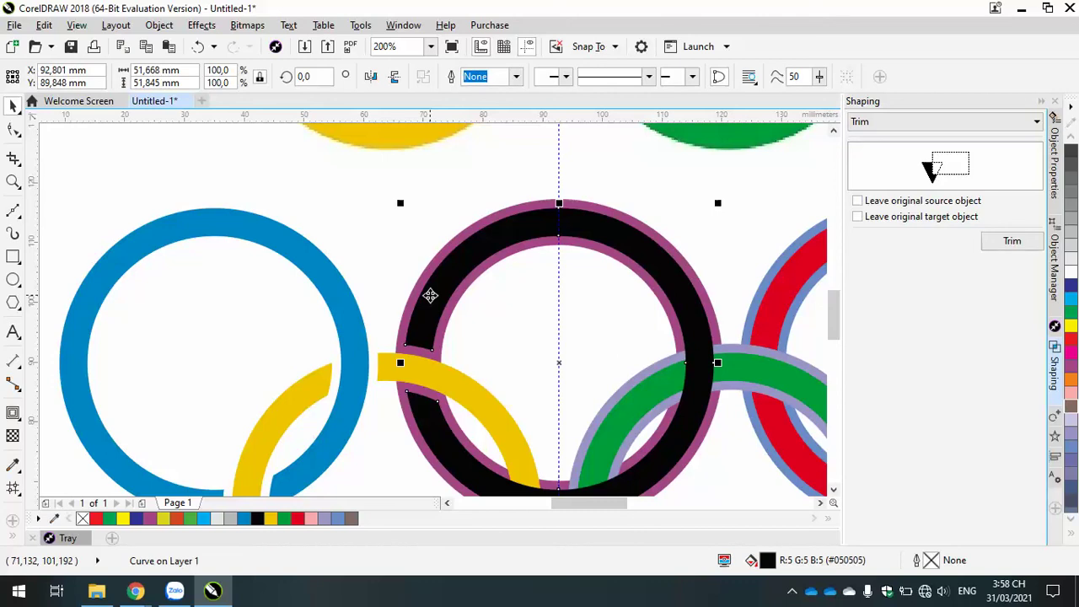
scroll(517, 393, "down", 2)
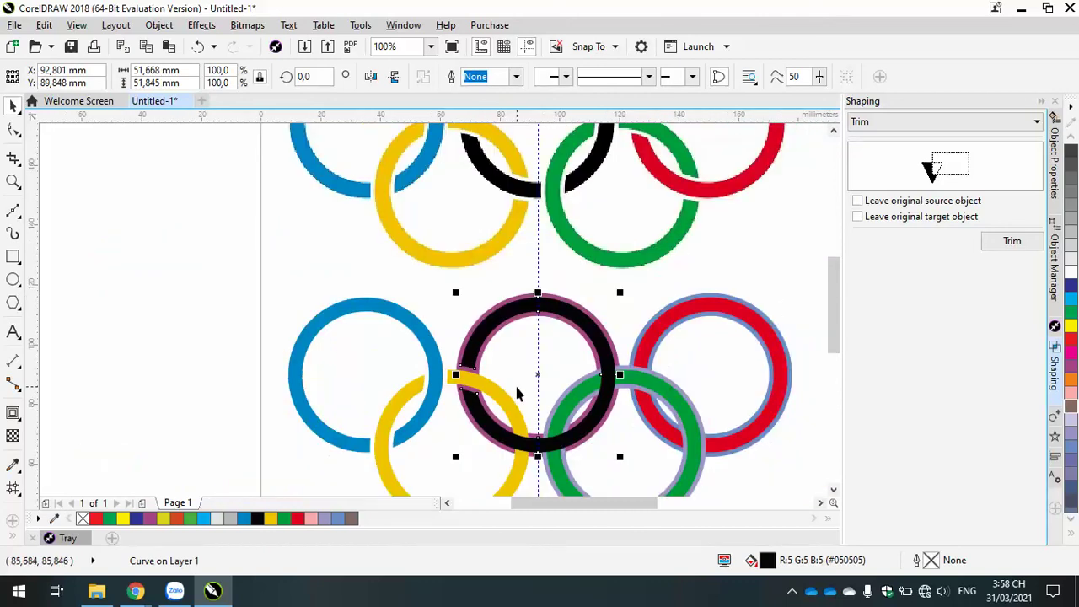
left_click(779, 243)
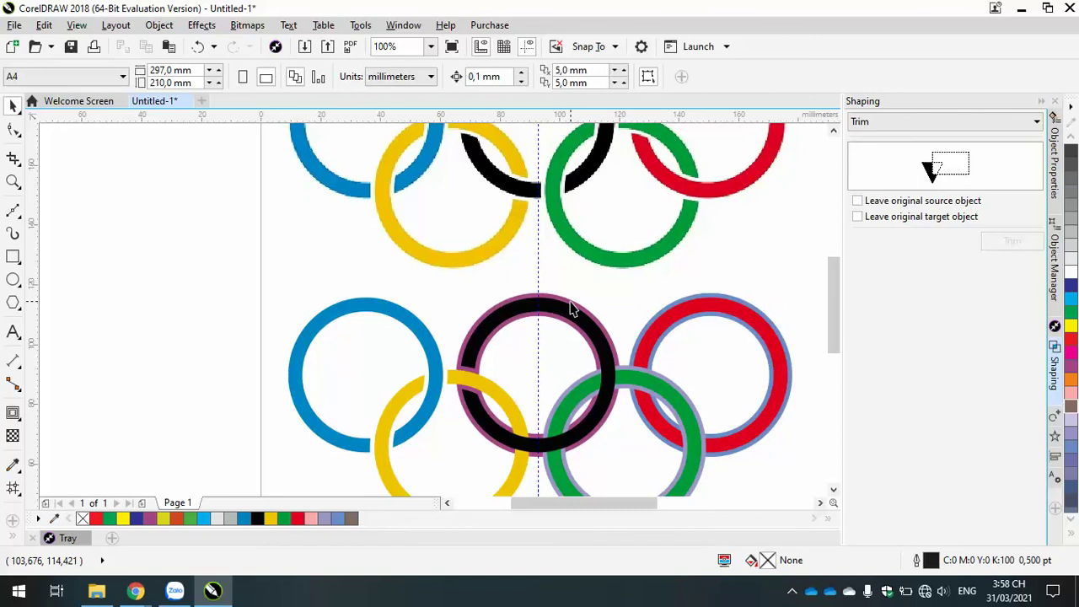
Step: Draw a rectangle about 17 × 21 mm over the lower yellow-black crossing and one about 22 × 20 mm over the upper black-green crossing
left_click(834, 133)
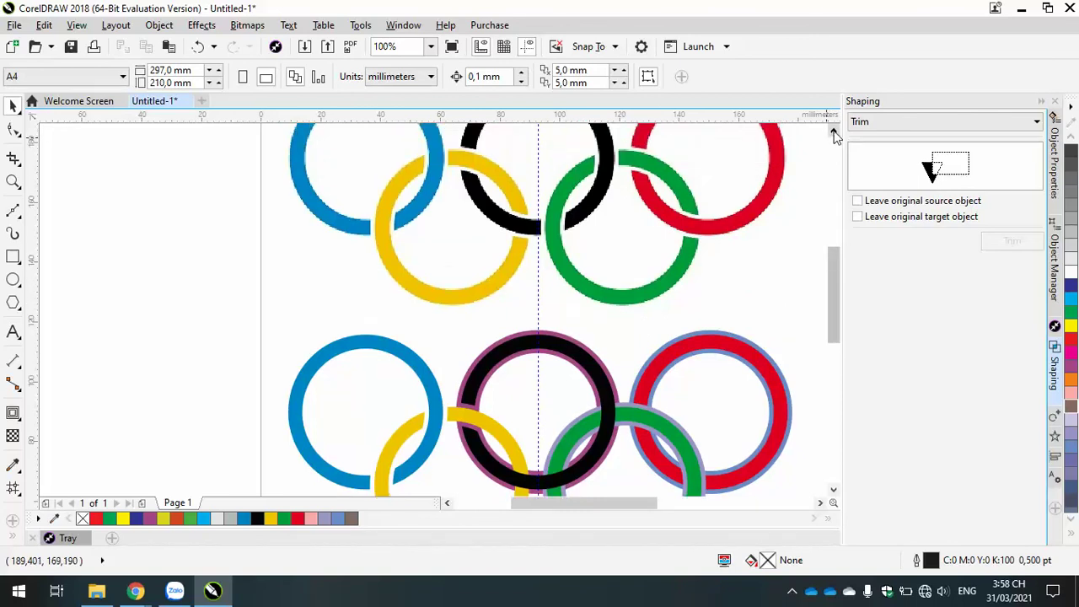
left_click(834, 133)
left_click(834, 133)
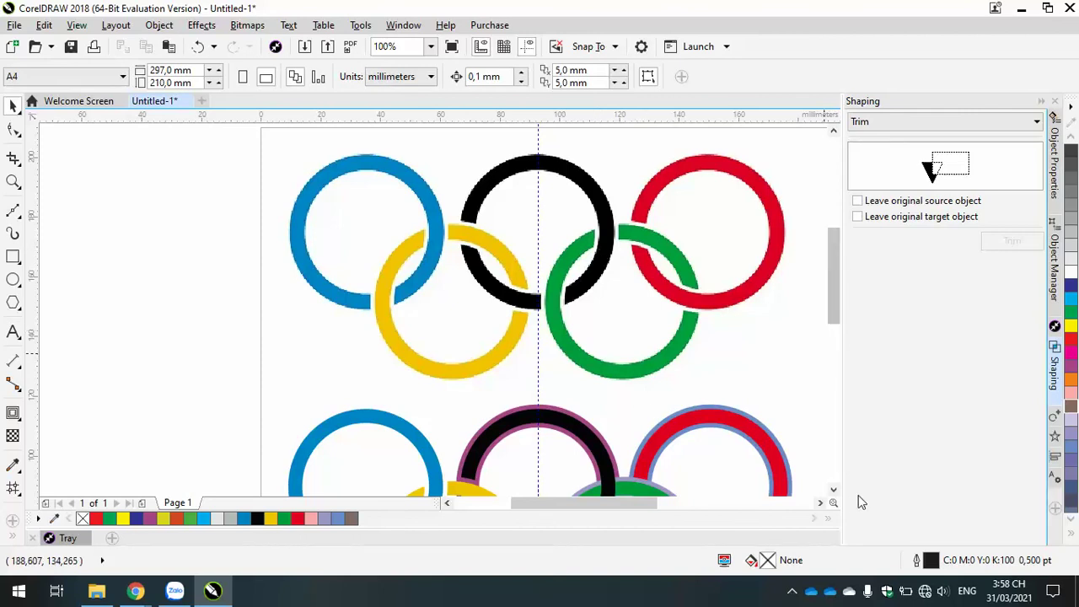
left_click(833, 489)
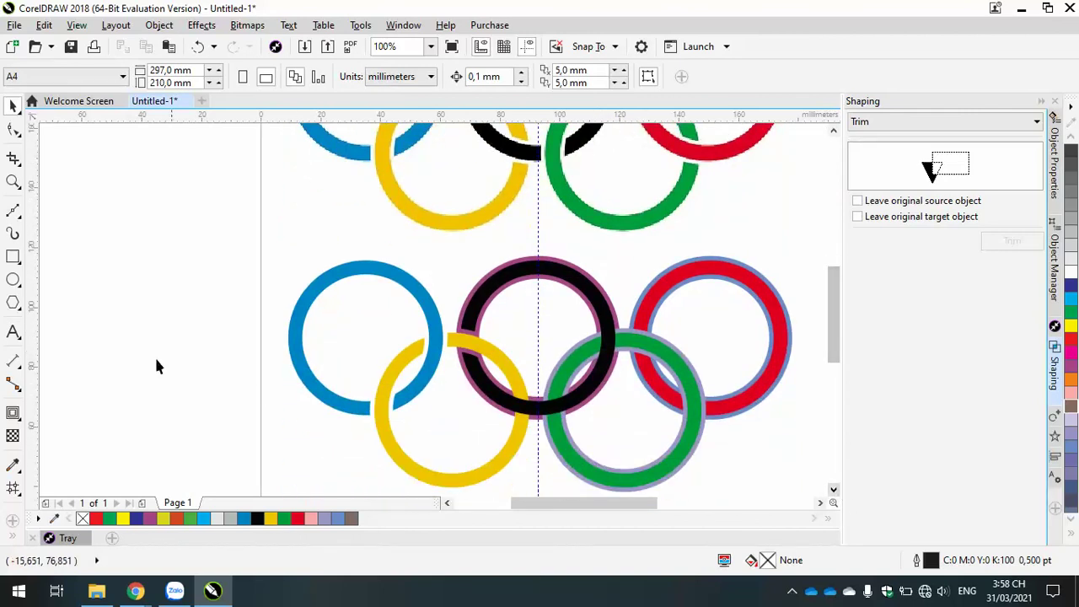
left_click(13, 256)
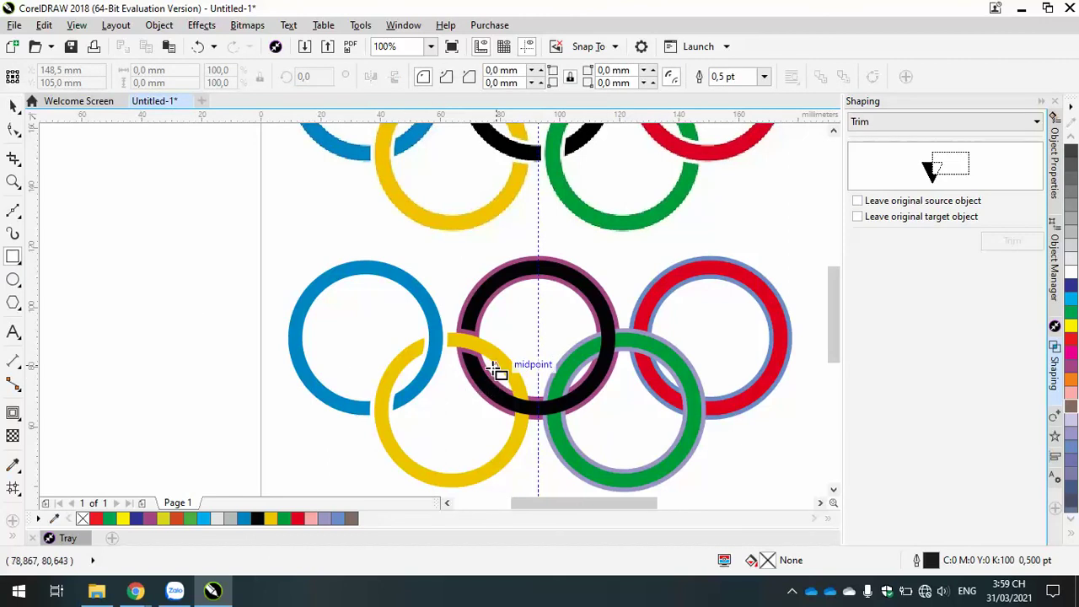
left_click_drag(497, 365, 548, 428)
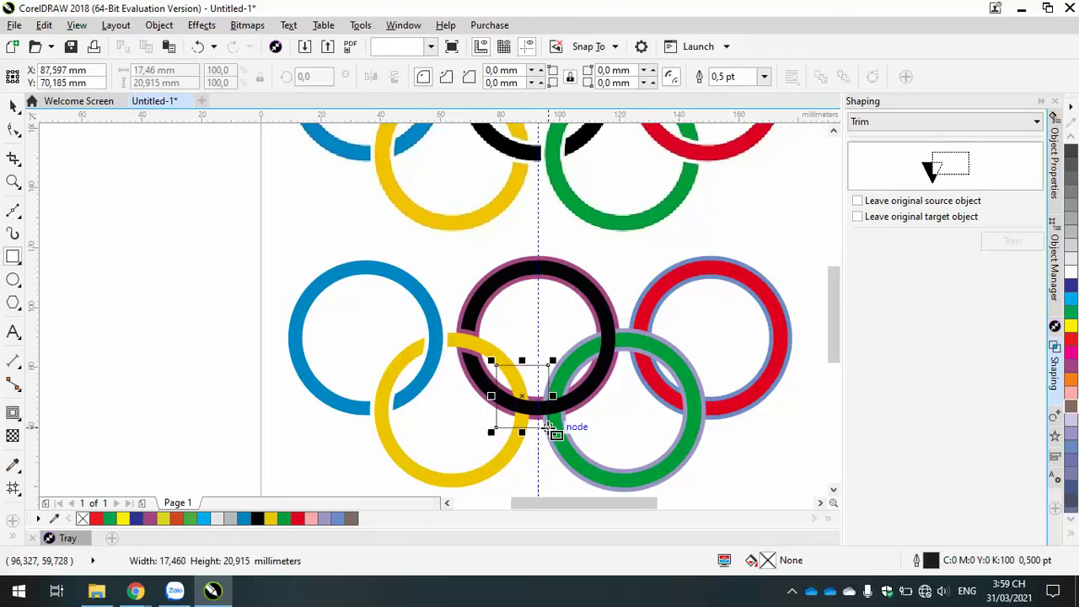
left_click_drag(571, 313, 640, 376)
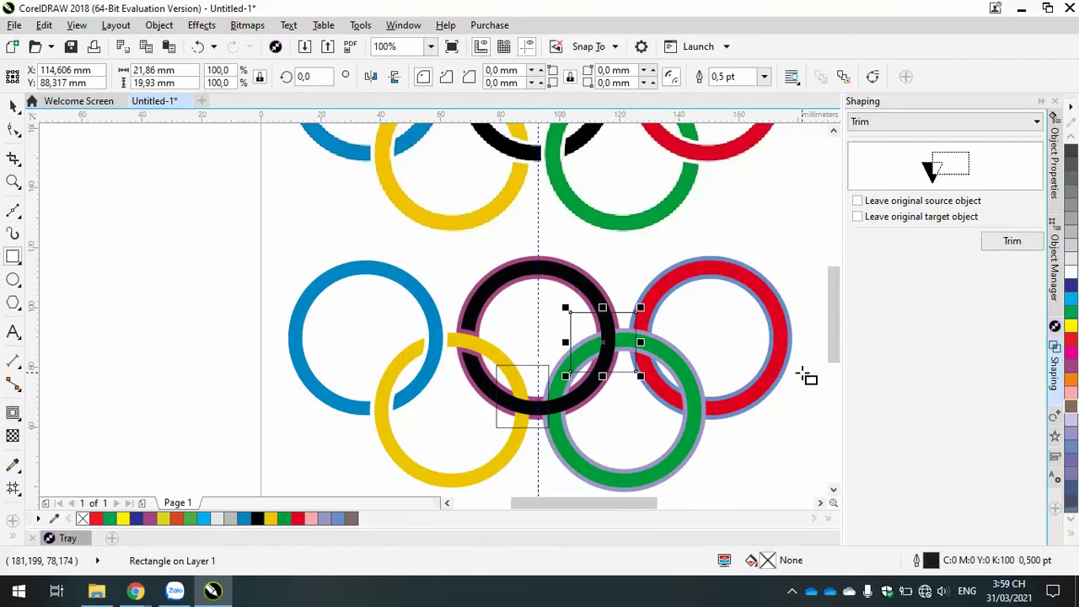
key("space")
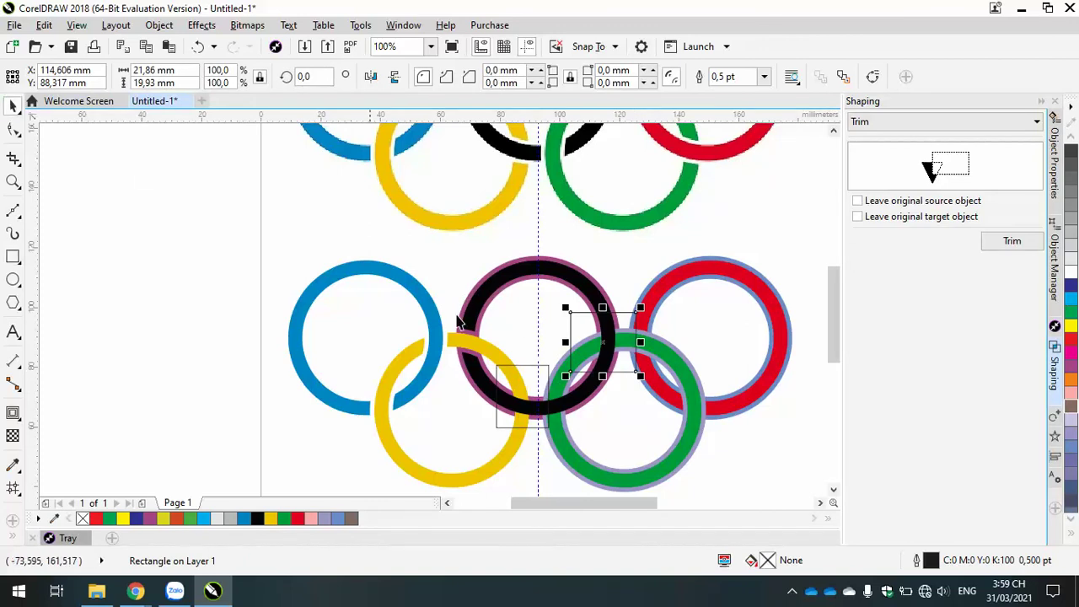
Step: Select the two crossing rectangles together and set the shaping operation to Intersect
left_click(532, 366)
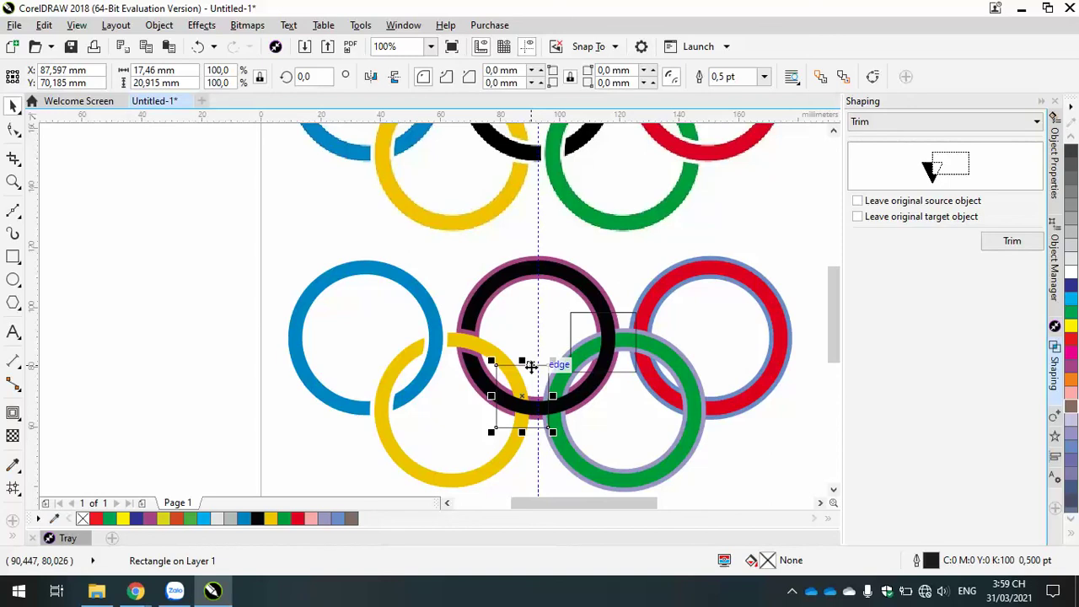
left_click(577, 312, "shift")
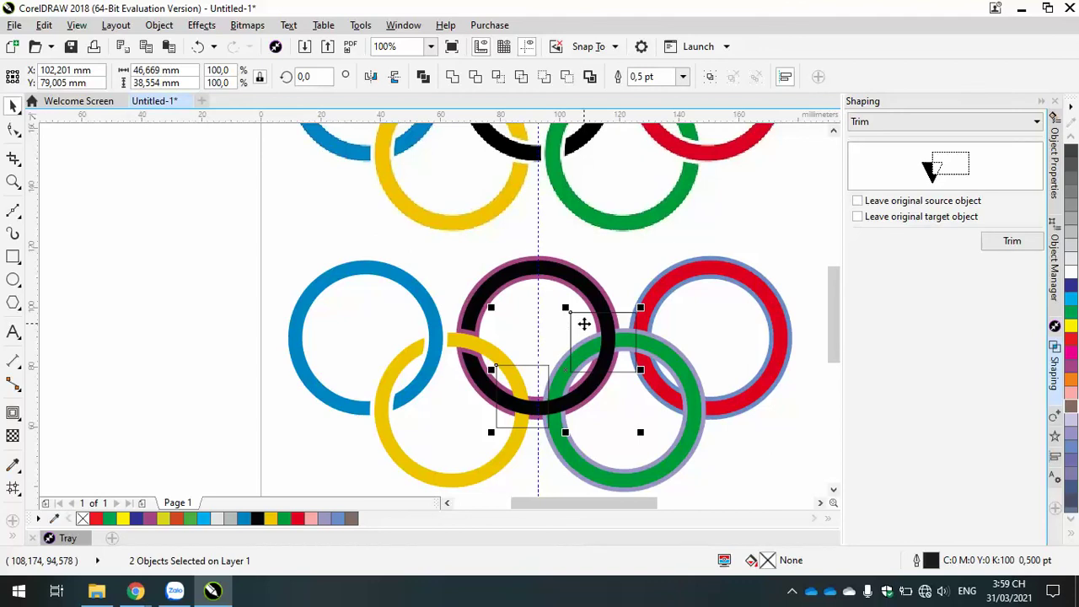
left_click(877, 123)
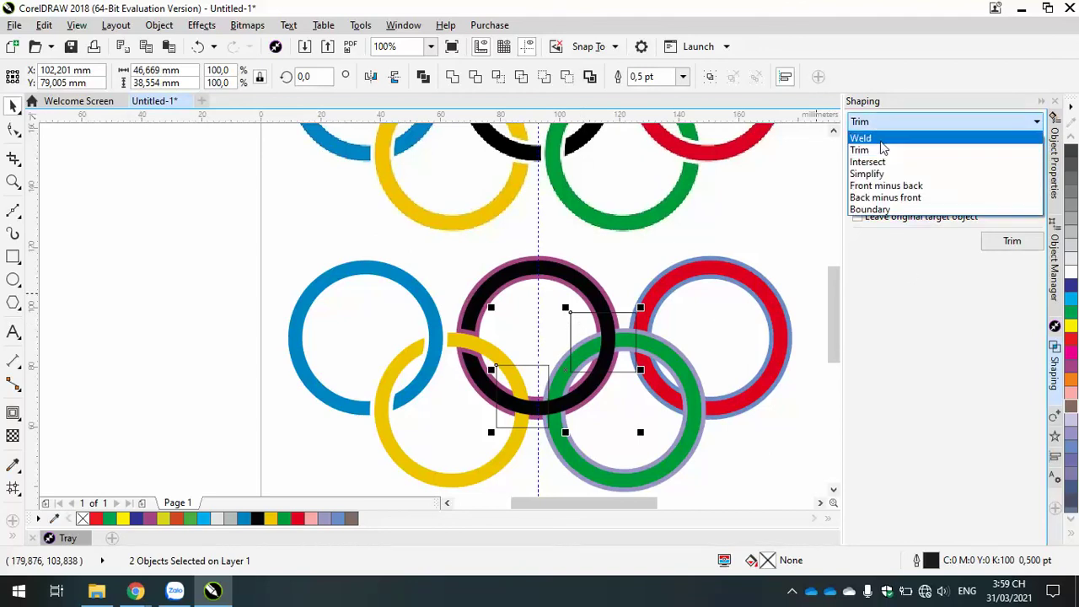
left_click(868, 160)
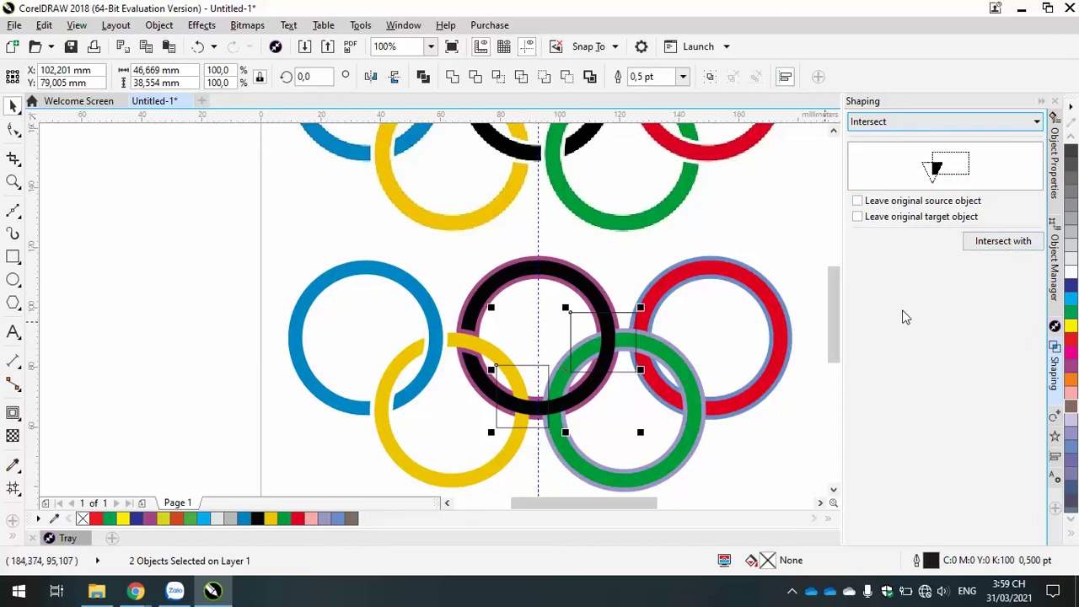
Step: Try intersecting the two rectangles with the yellow ring, undo the operation, and clear the selection
left_click(1001, 244)
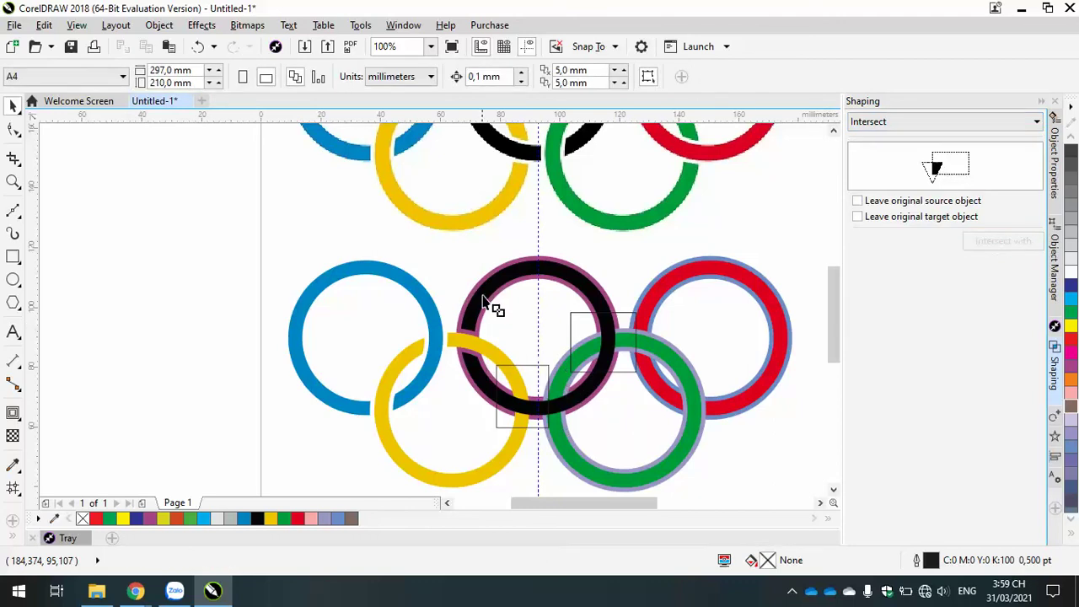
left_click(472, 340)
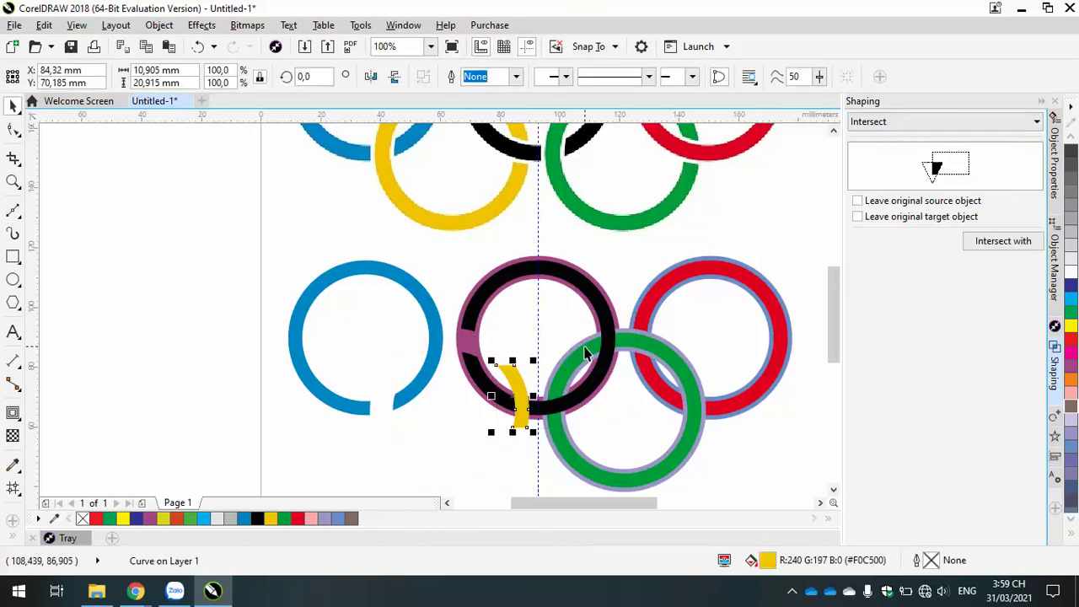
key("ctrl+z")
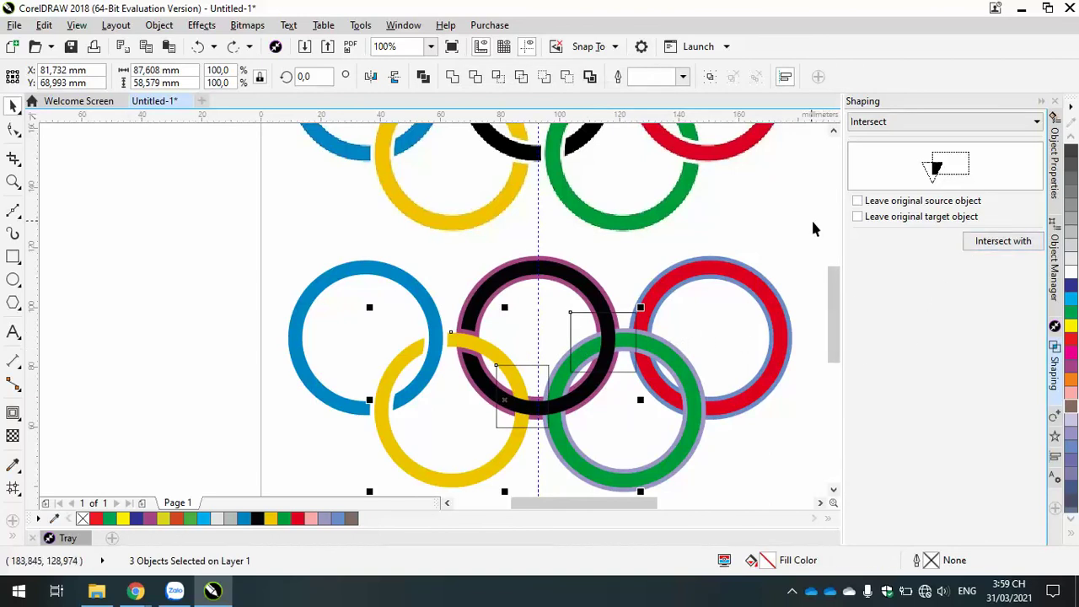
left_click(722, 241)
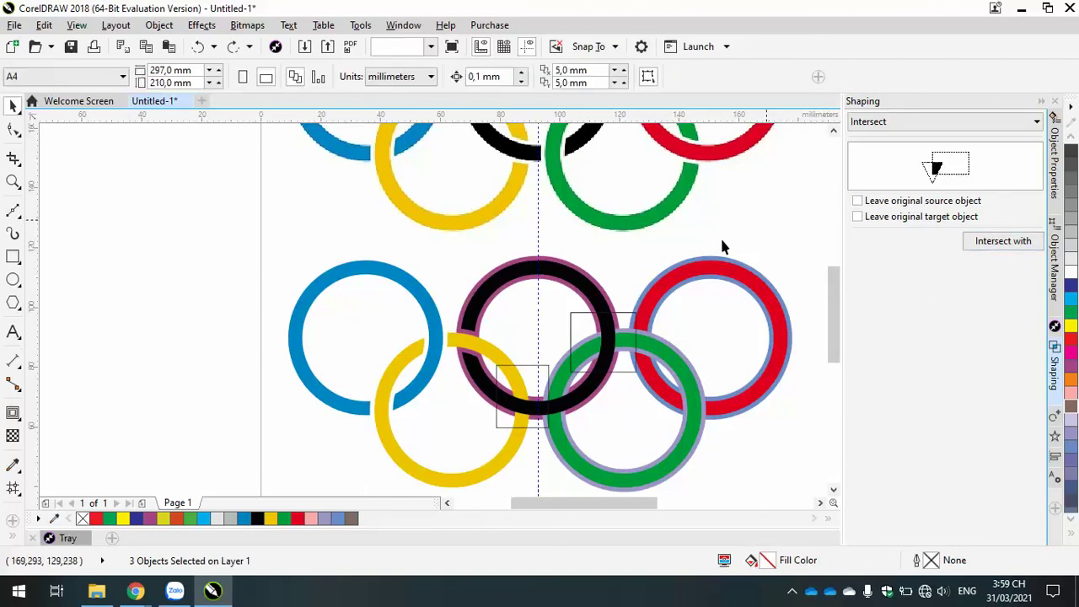
Step: Intersect both crossing rectangles with the black ring's purple backing band, leaving neither original object
left_click(528, 365)
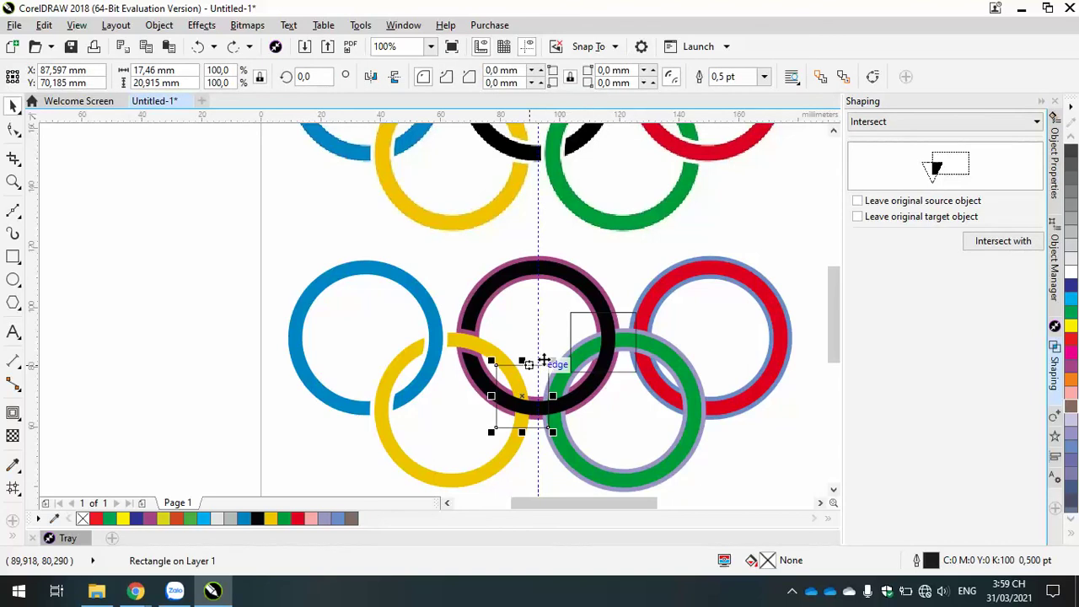
left_click(585, 313, "shift")
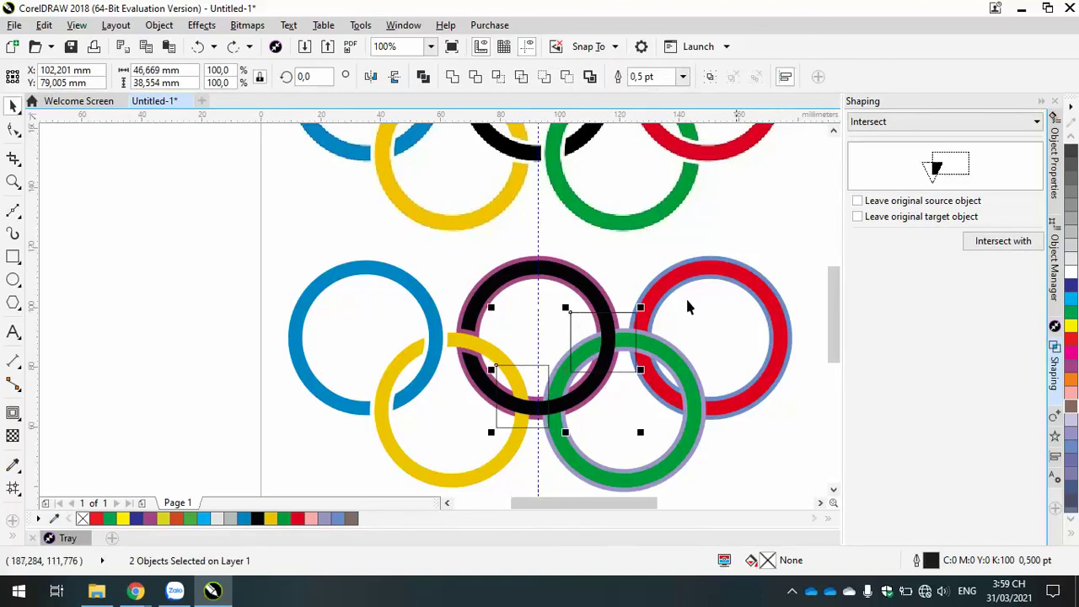
scroll(600, 337, "up", 1)
left_click(978, 241)
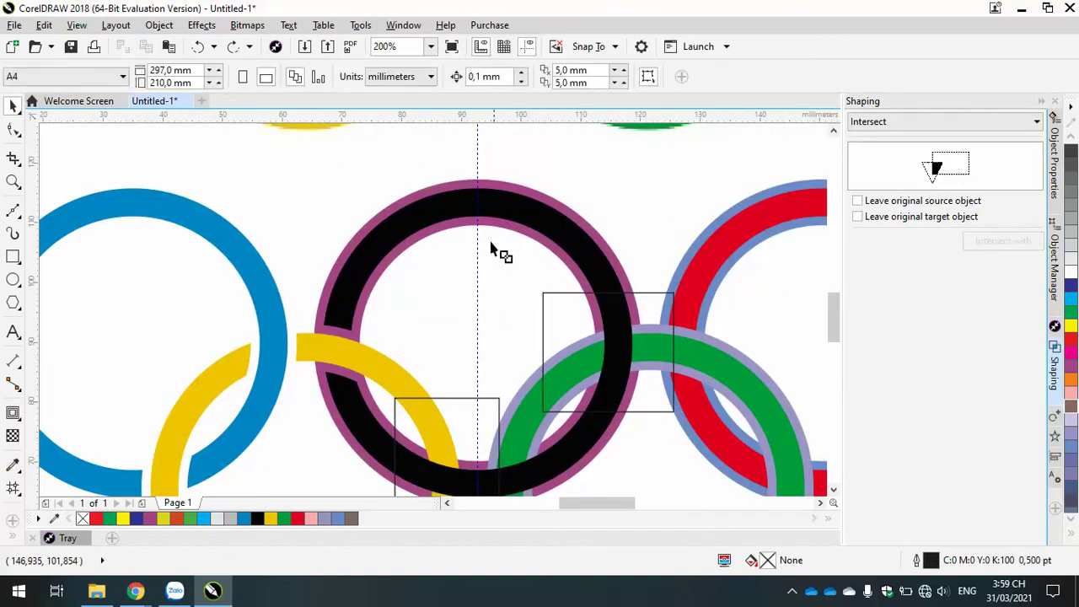
left_click(404, 251)
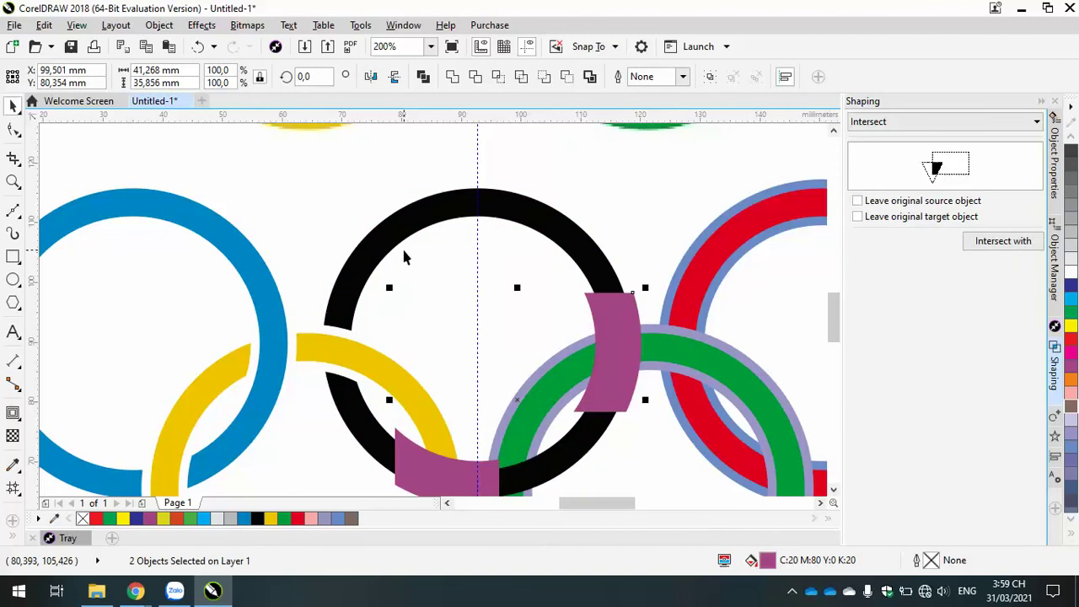
Step: Trim the yellow ring with the purple piece at its lower crossing with the black ring, leaving neither original object
left_click(833, 490)
left_click(658, 431)
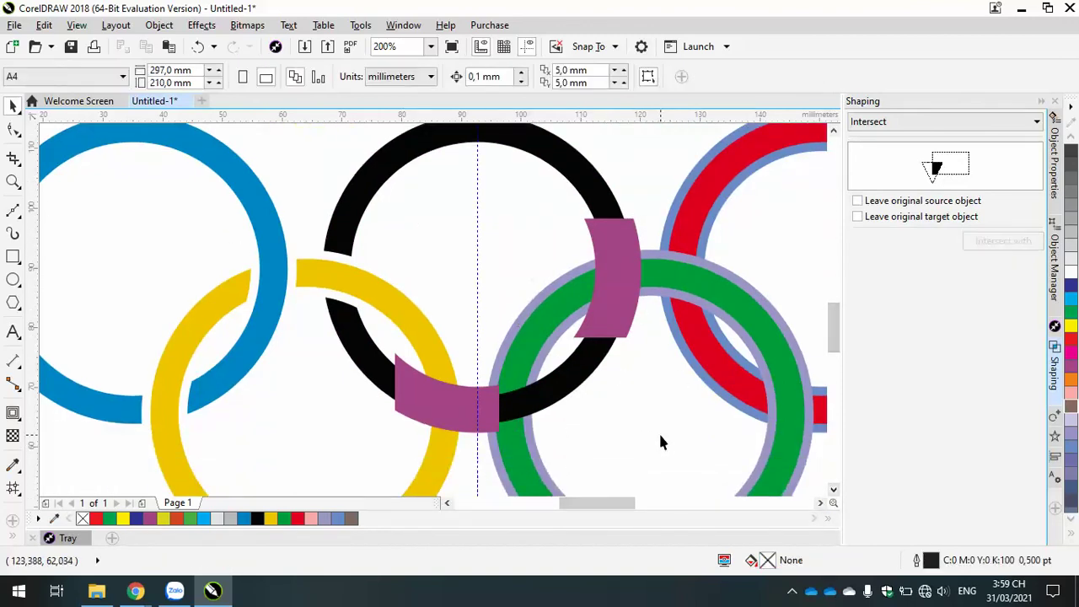
left_click(618, 285)
left_click(453, 414)
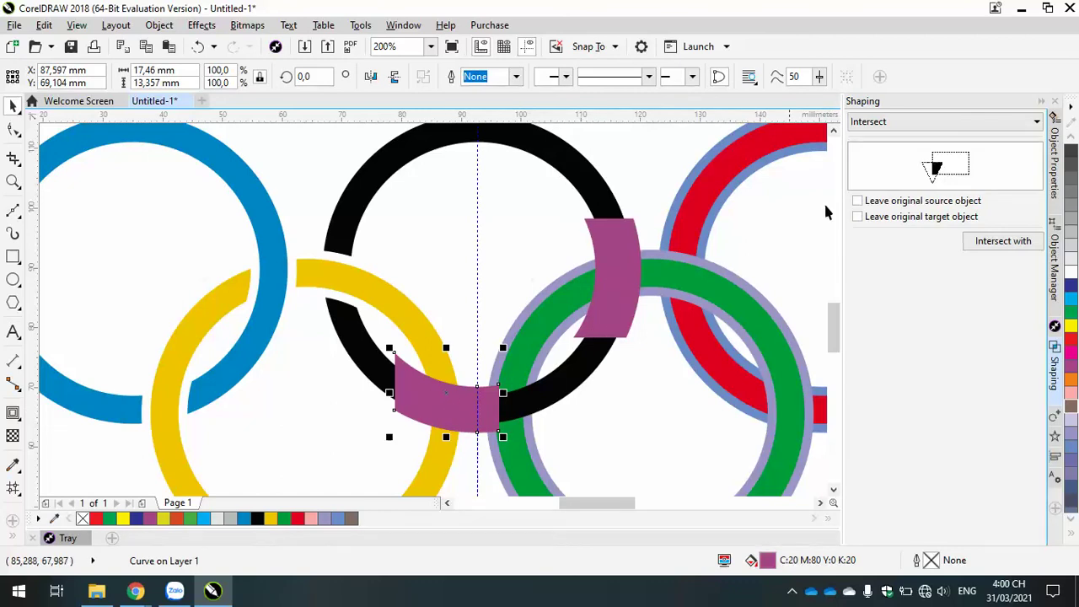
left_click(907, 123)
left_click(895, 150)
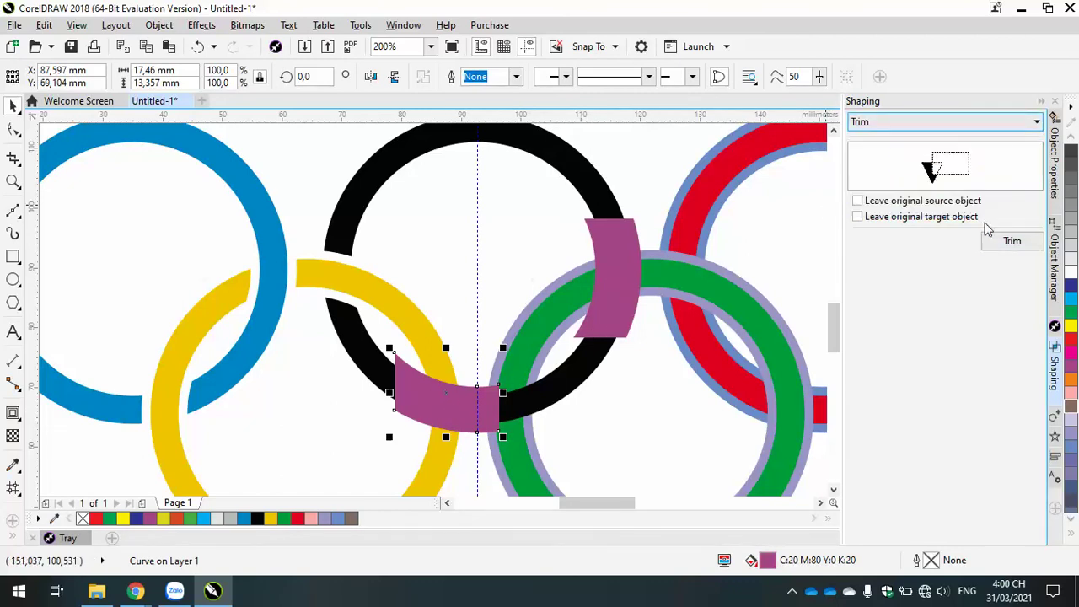
left_click(994, 243)
left_click(398, 308)
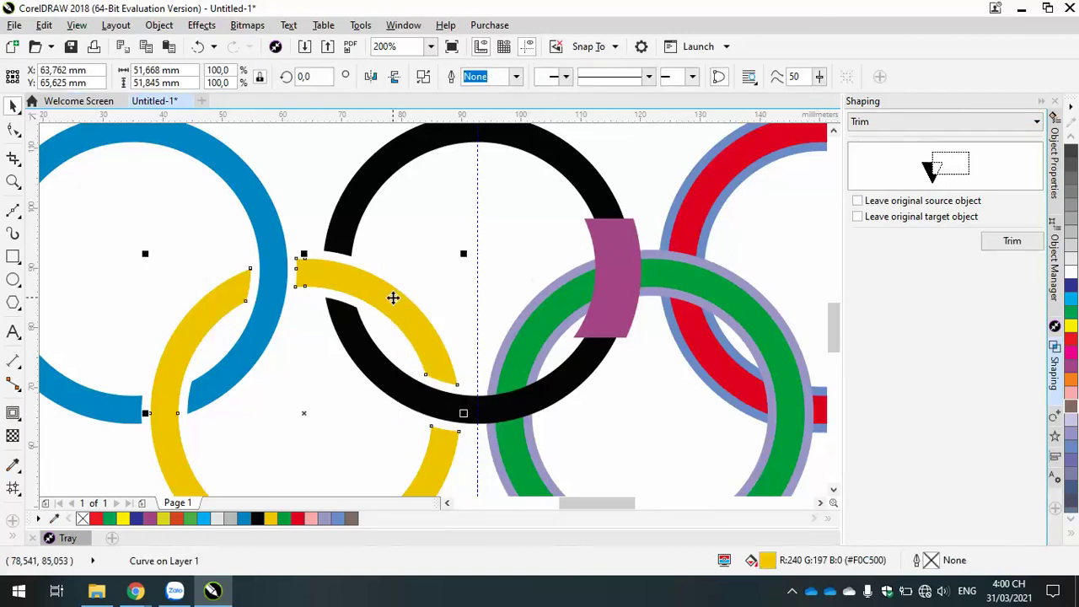
Step: Trim the green ring with the purple piece at its upper crossing with the black ring, leaving neither original object
left_click(626, 278)
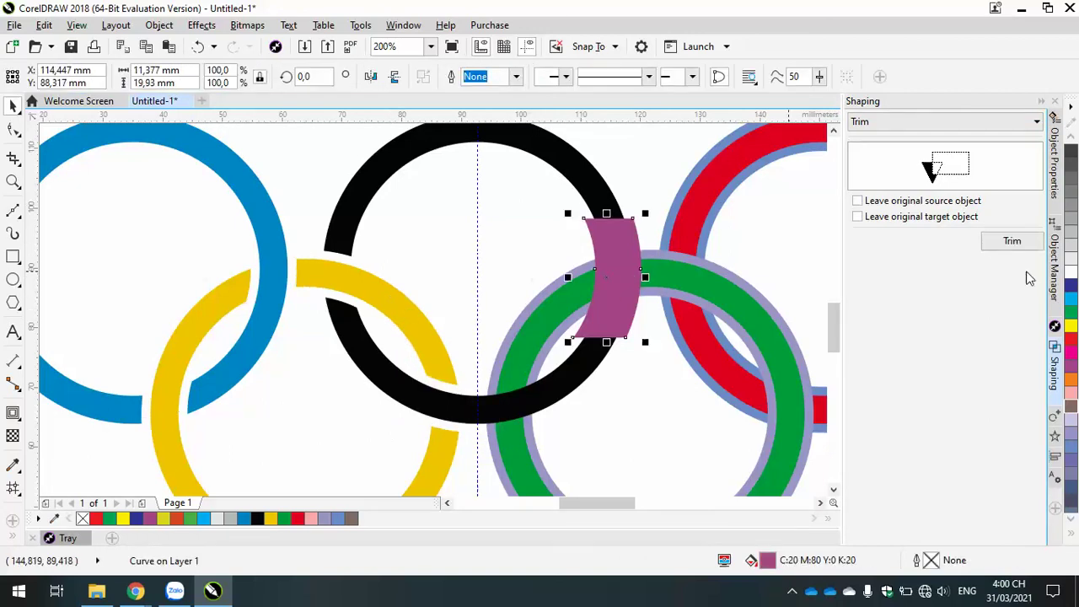
left_click(1004, 243)
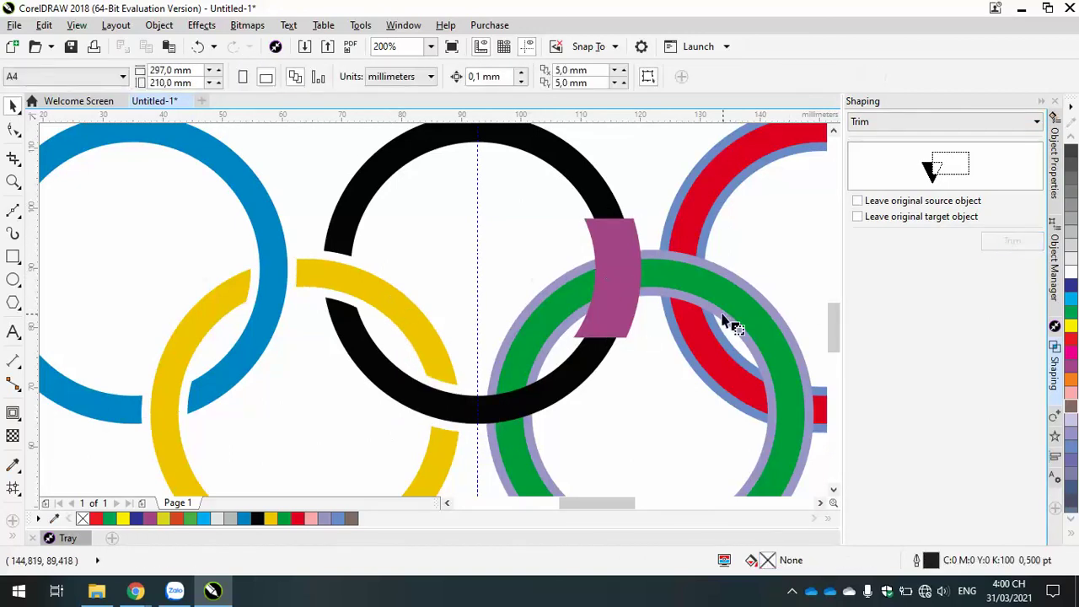
left_click(670, 280)
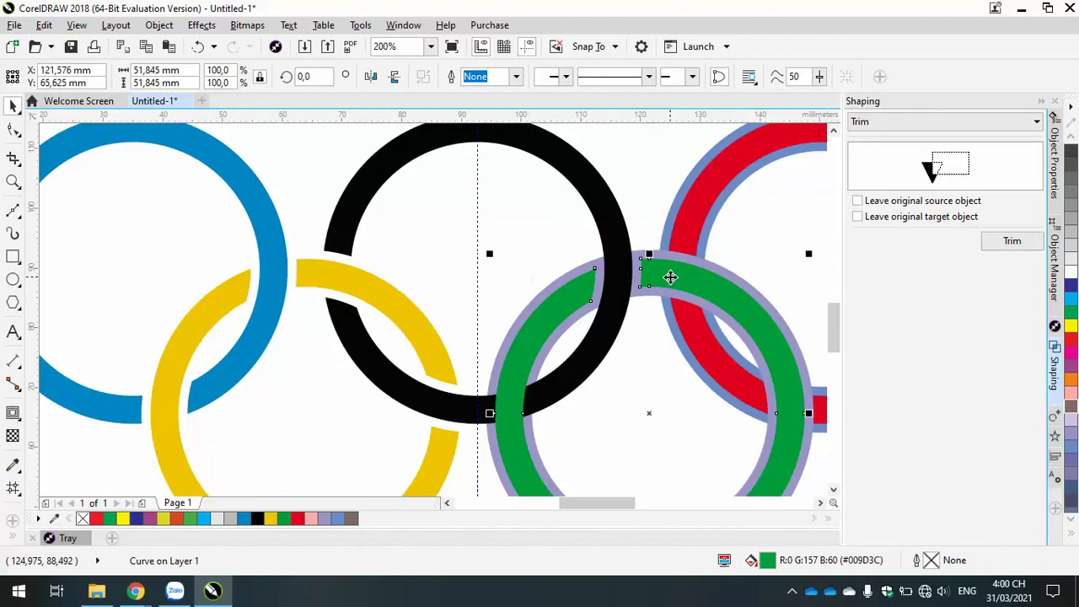
key("Escape")
scroll(658, 410, "down", 1)
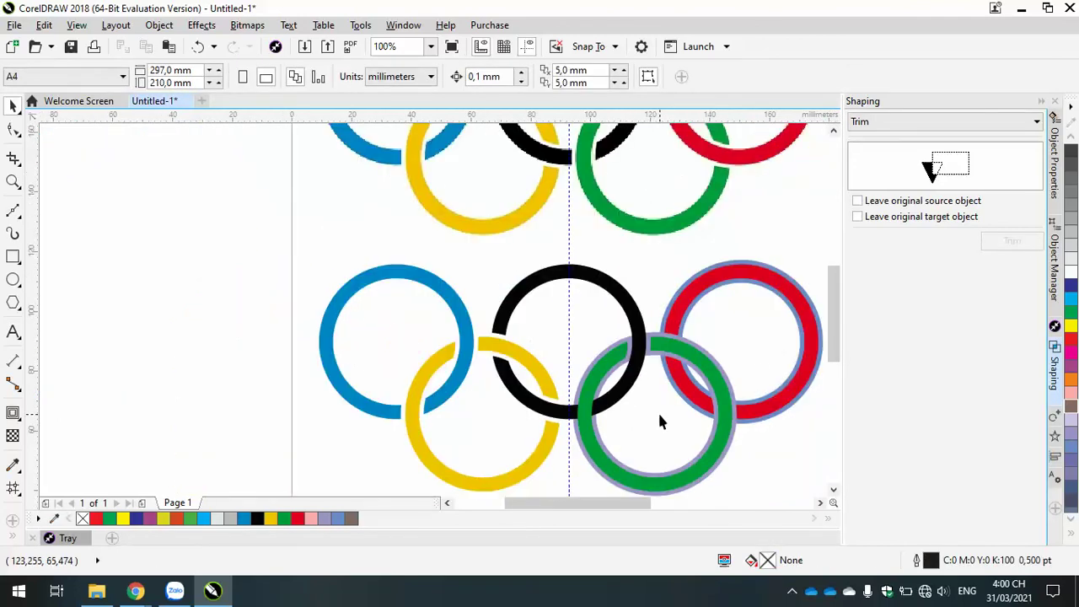
Step: Draw rectangles about 20 × 19 mm over the green ring's lower crossing with black and about 19 × 22 mm over its upper crossing with red
left_click(719, 464)
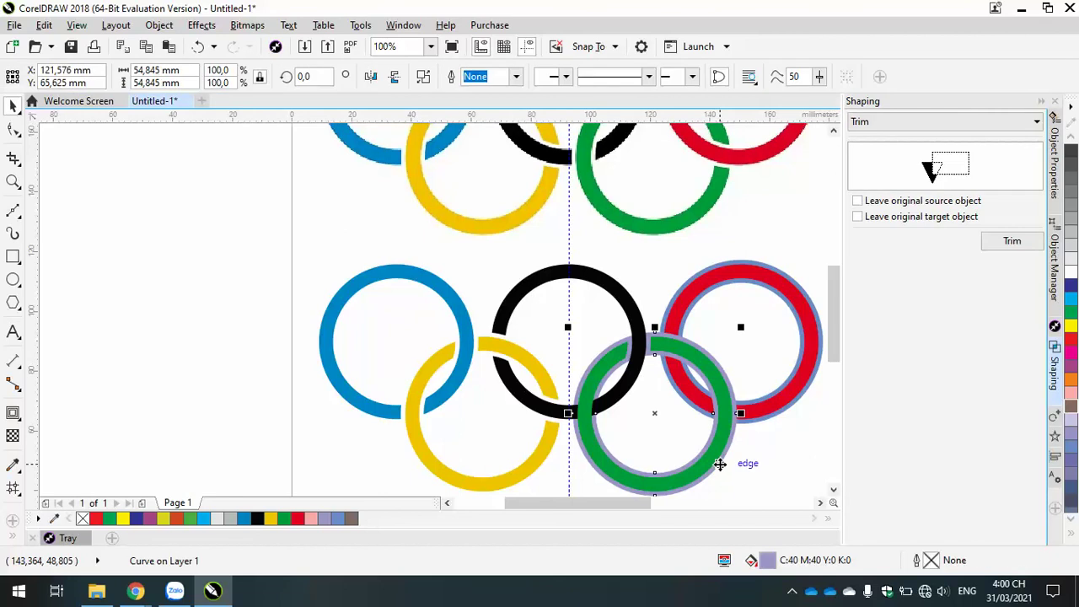
left_click(833, 131)
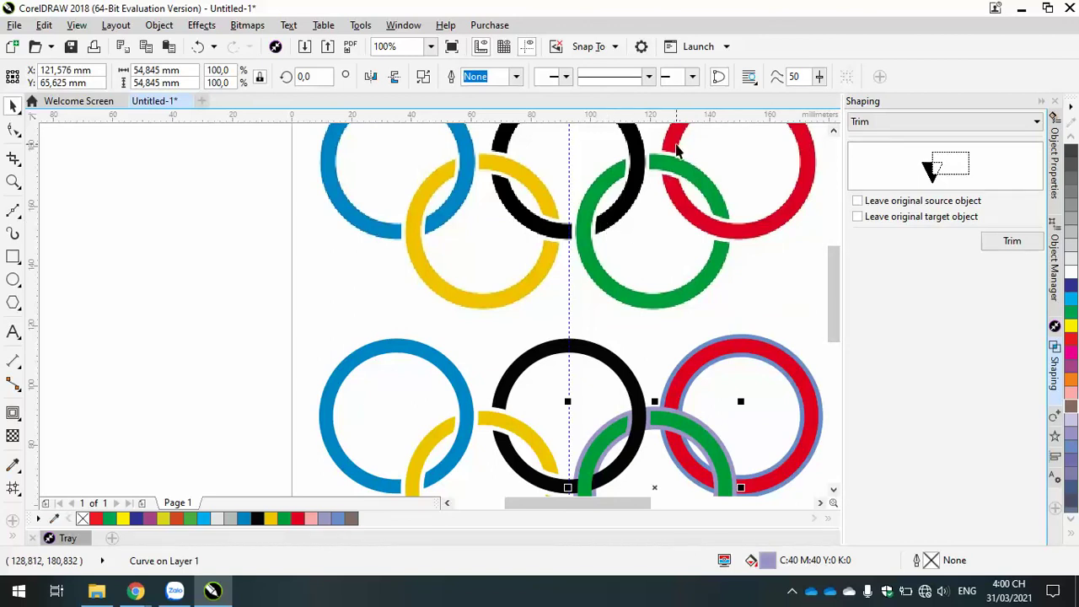
left_click(13, 258)
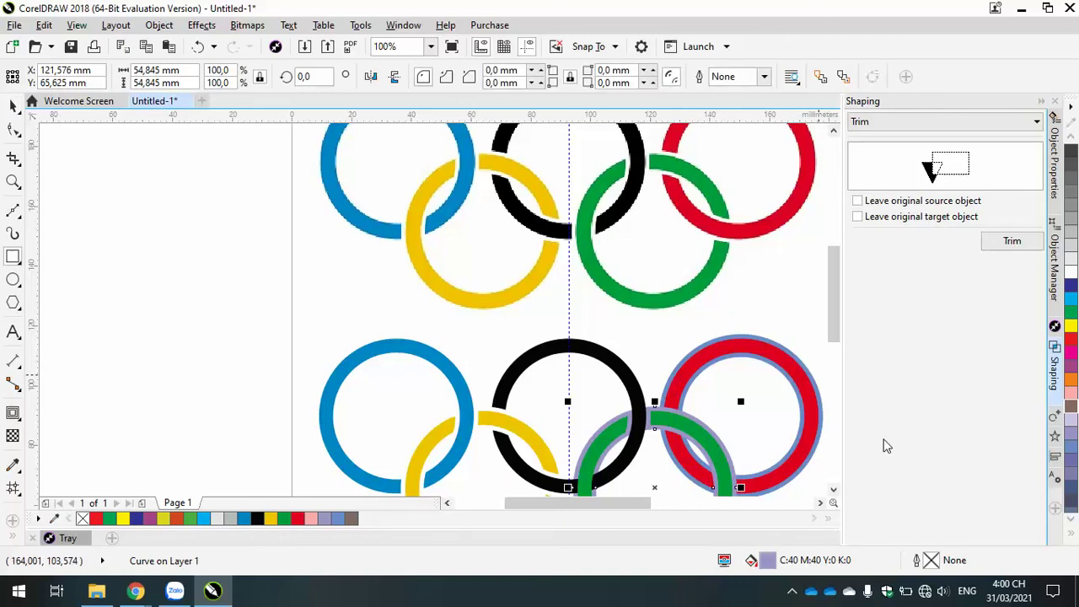
left_click(833, 493)
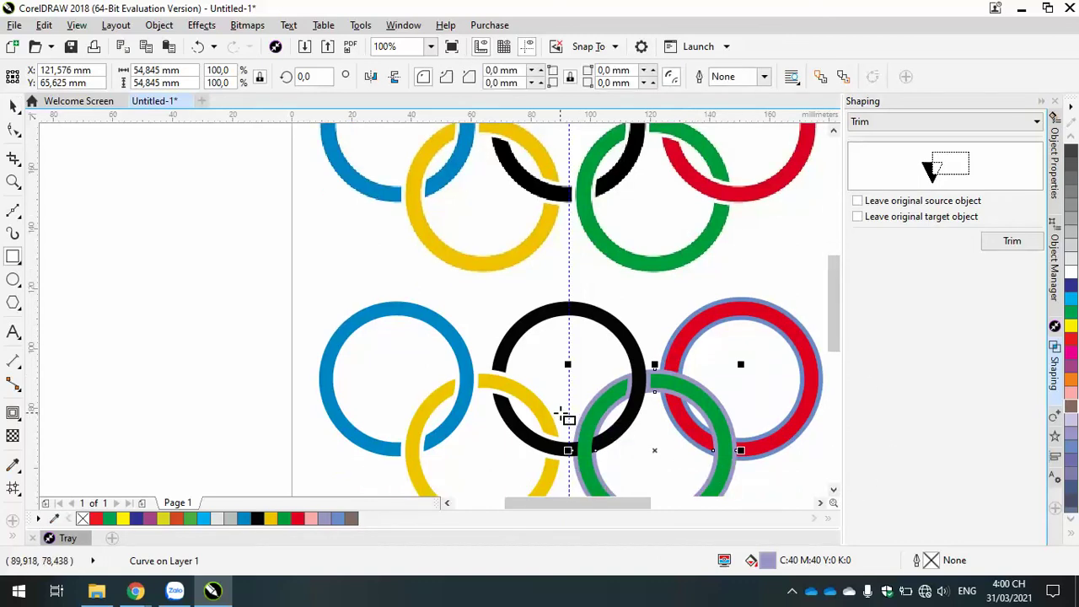
left_click_drag(561, 413, 622, 470)
left_click_drag(648, 347, 706, 413)
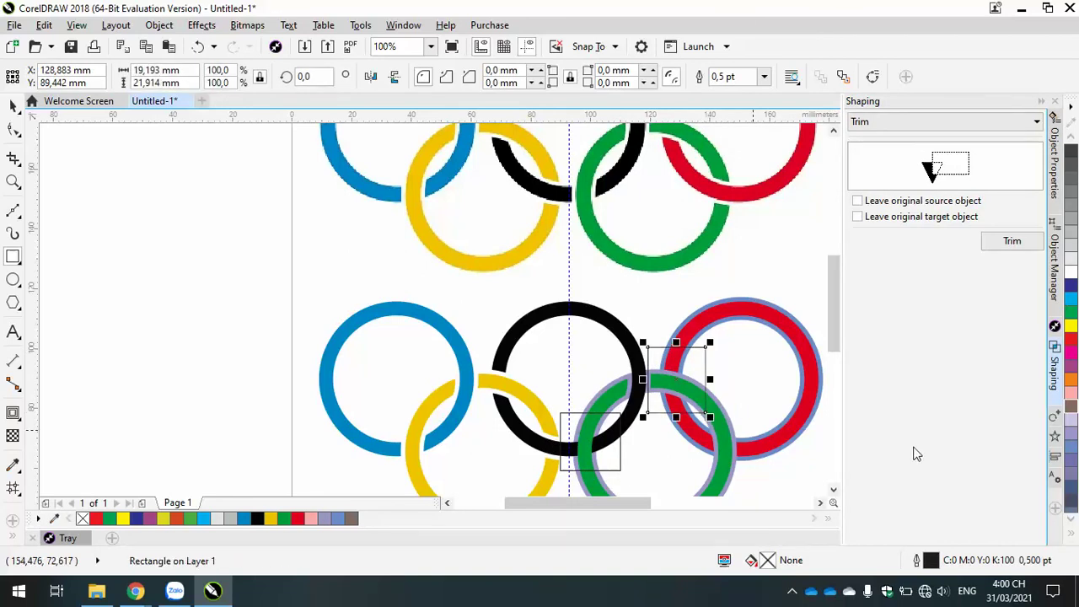
Step: Intersect both new rectangles with the green ring's lavender backing band, leaving neither original object
key("space")
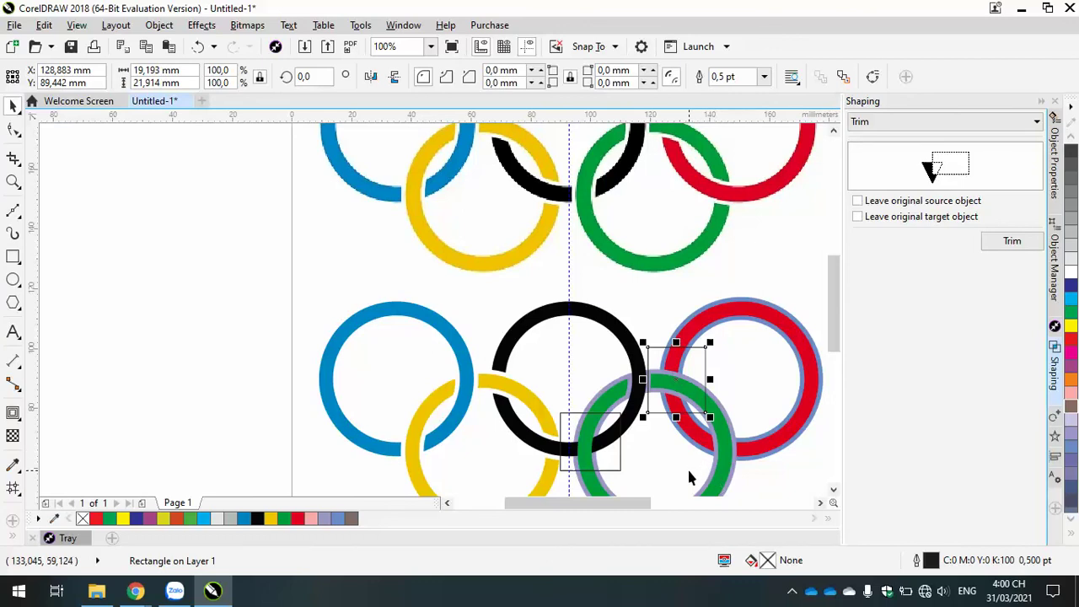
scroll(688, 478, "up", 2)
left_click(551, 444)
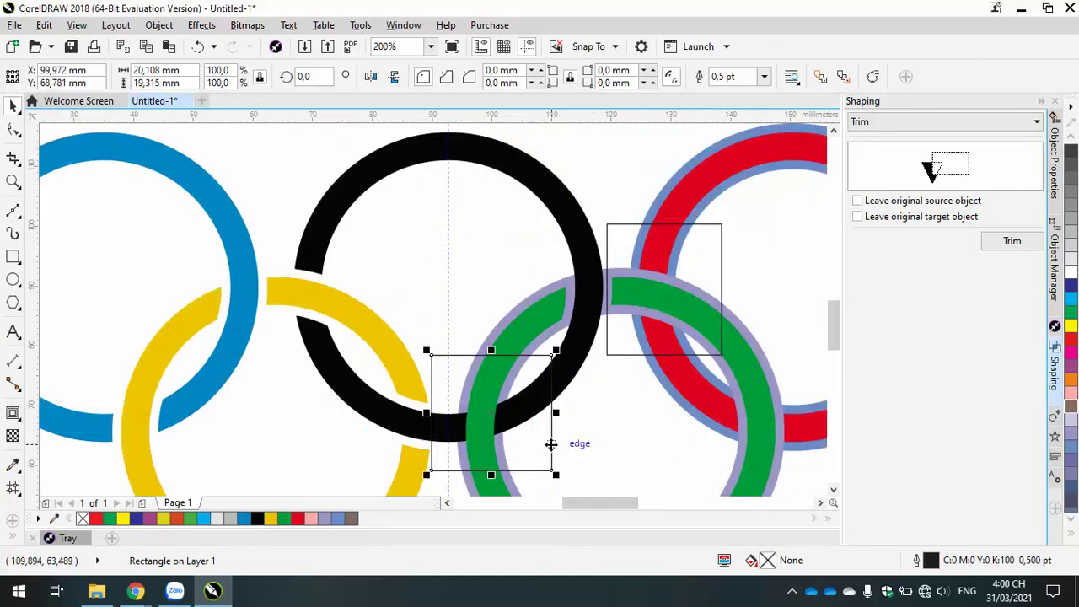
left_click(624, 355, "shift")
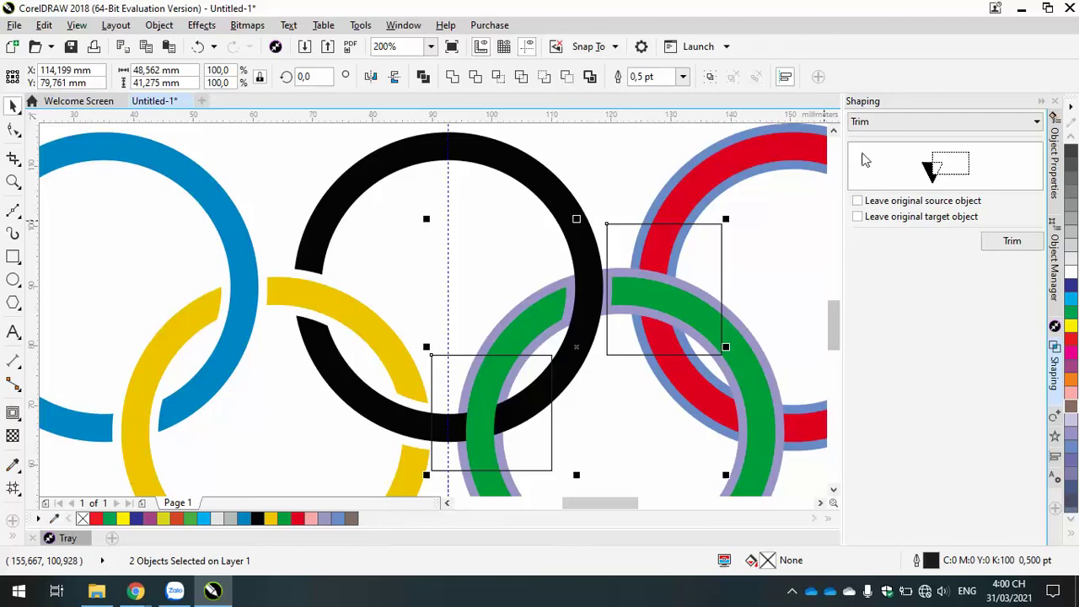
left_click(886, 121)
left_click(875, 165)
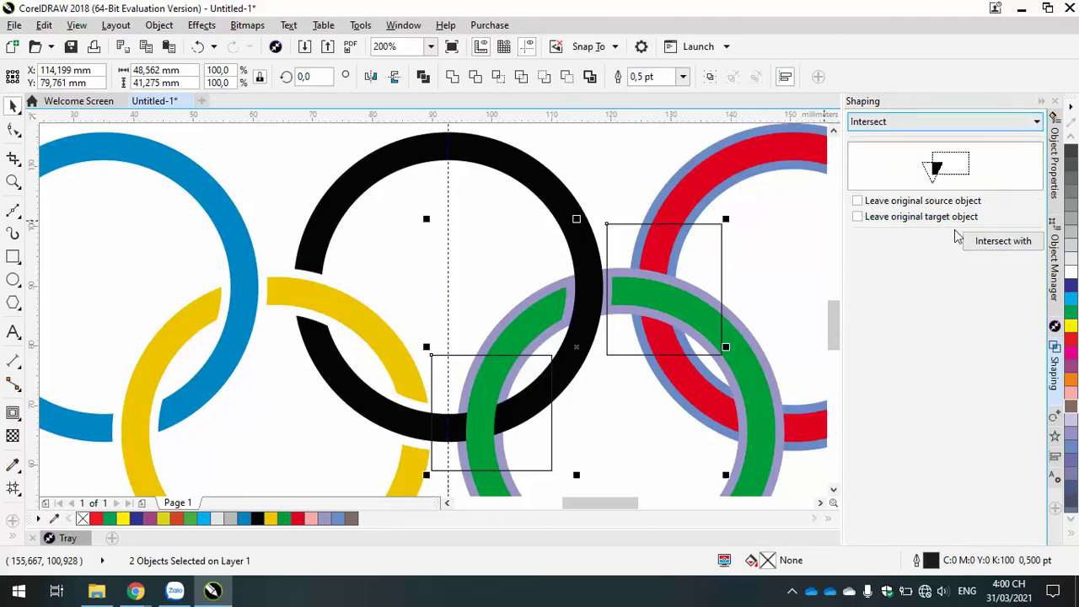
left_click(983, 242)
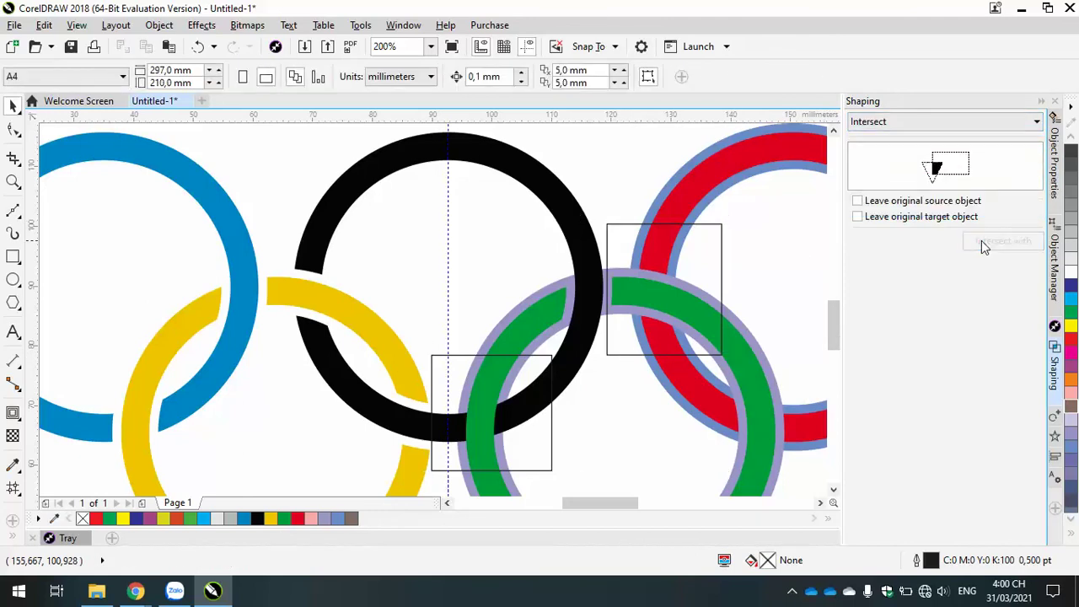
left_click(557, 290)
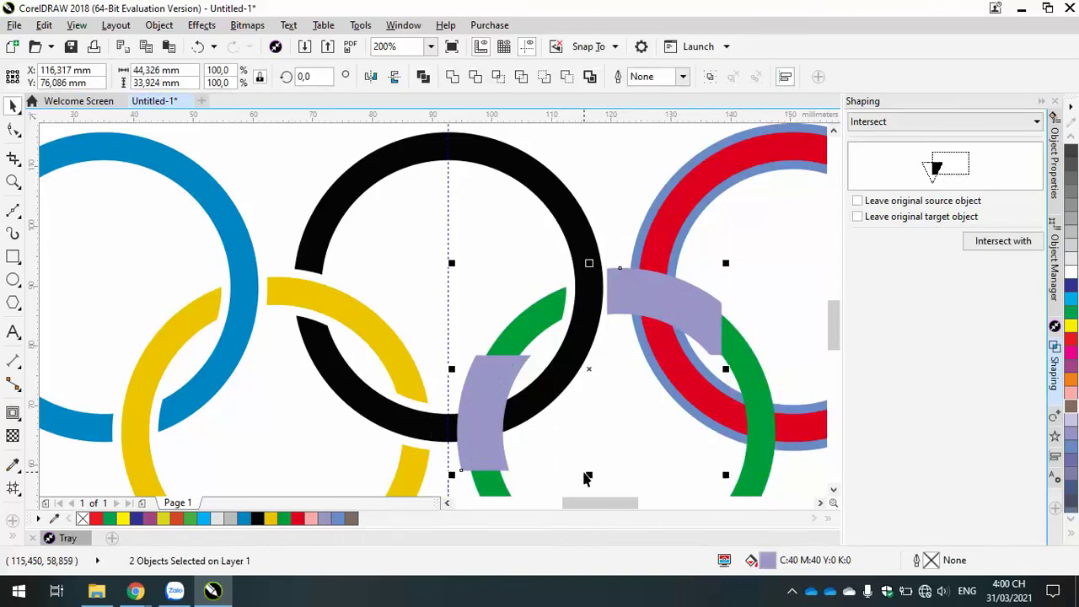
Step: Trim the black ring with the lavender piece at its lower crossing with the green ring, leaving neither original object
scroll(590, 407, "down", 2)
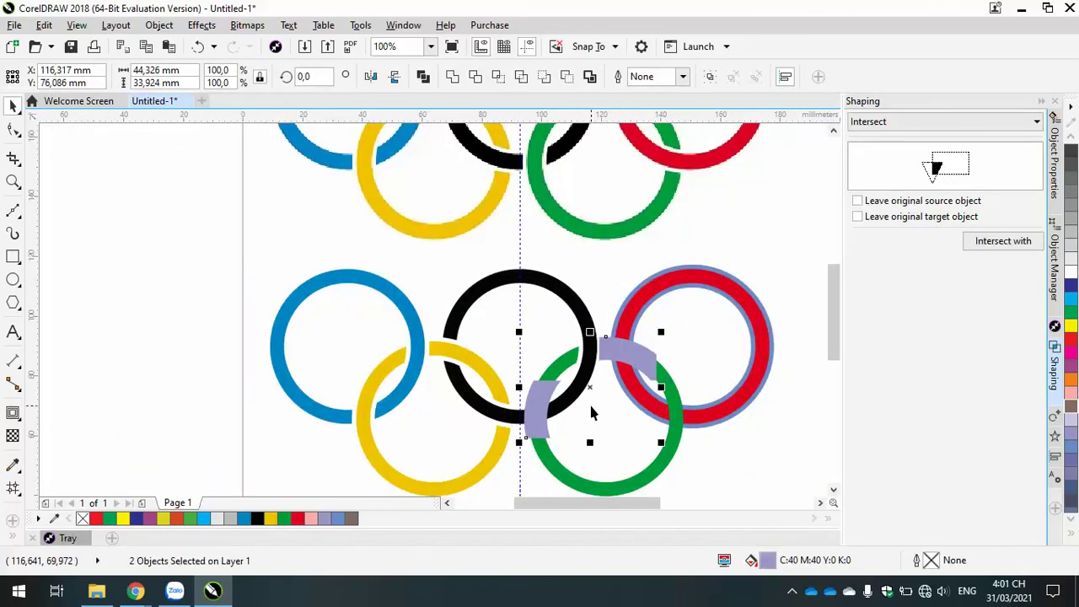
left_click(537, 477)
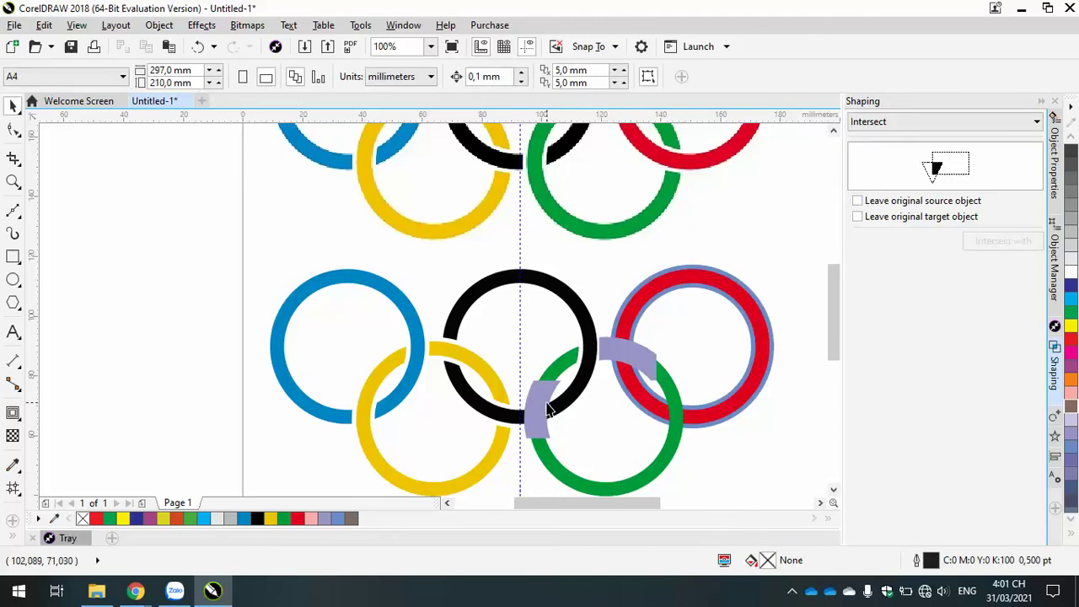
left_click(544, 406)
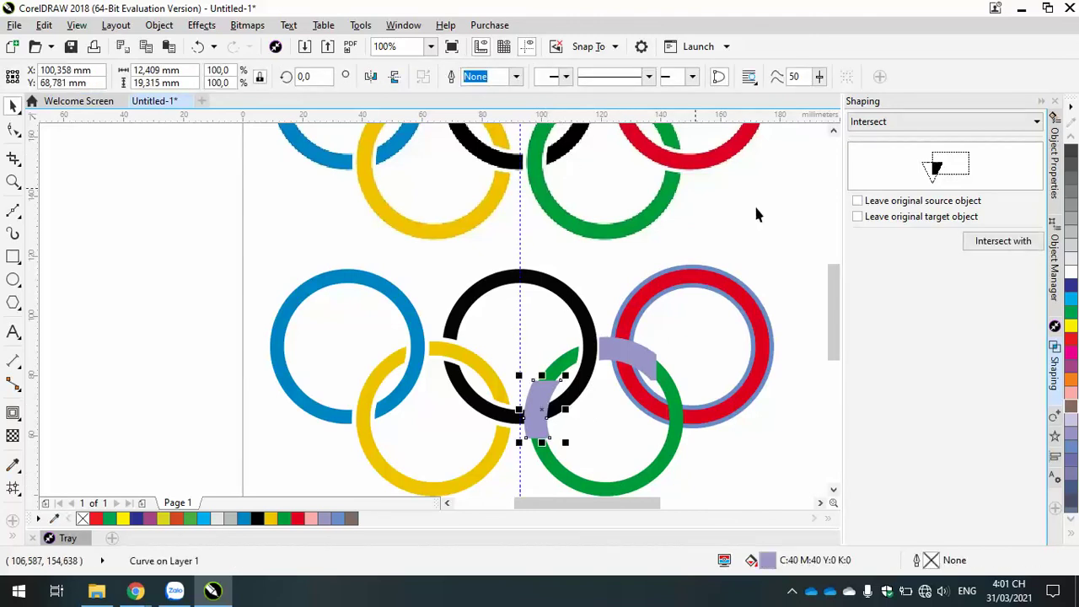
left_click(908, 123)
left_click(906, 149)
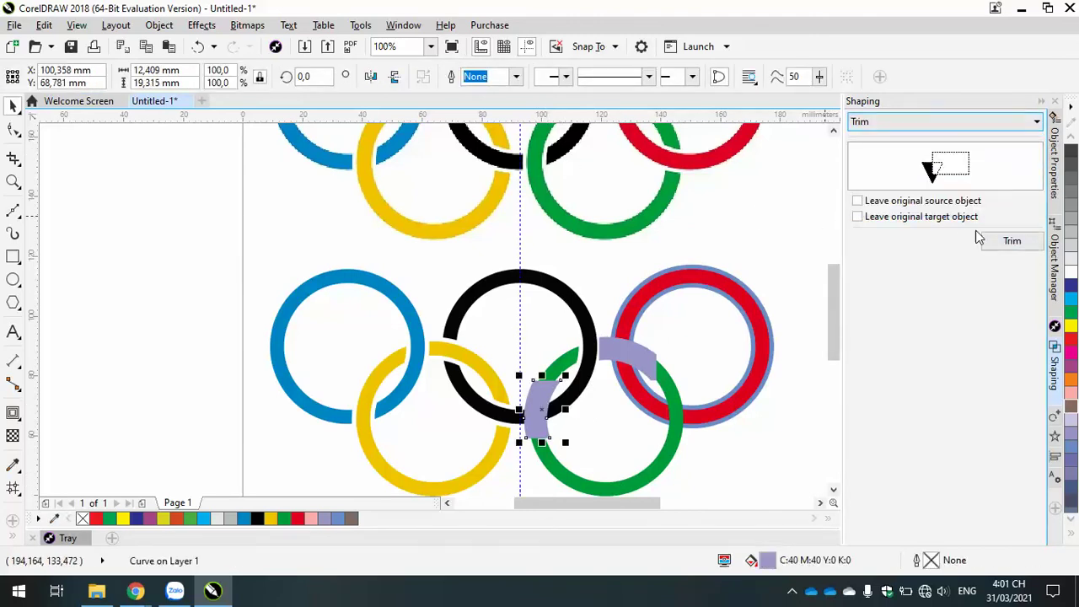
left_click(1000, 241)
left_click(540, 284)
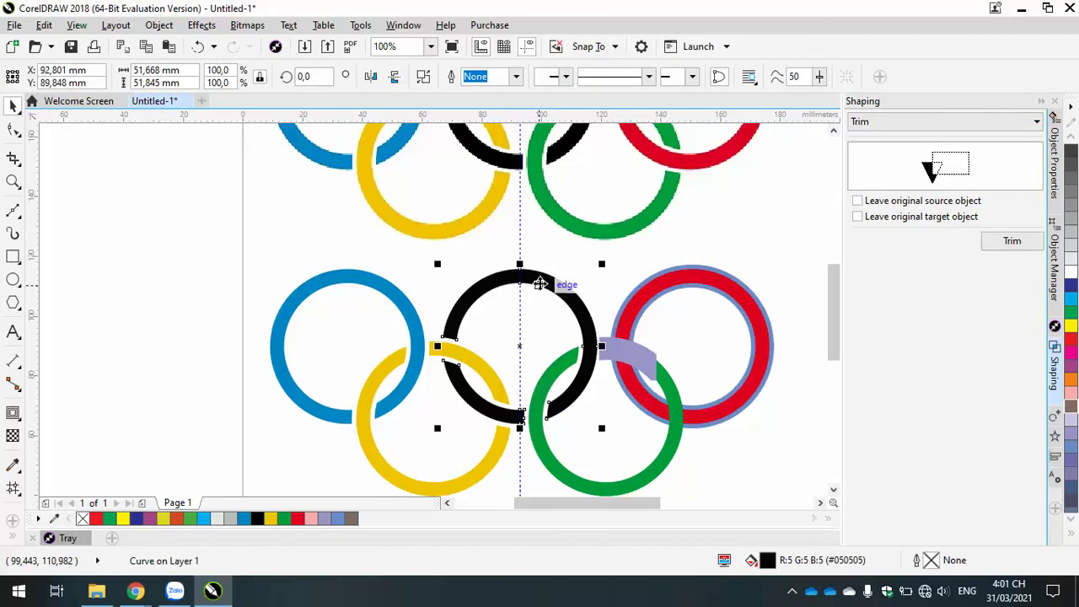
Step: Trim the red ring with the lavender piece at its upper crossing with the green ring, leaving neither original object
left_click(634, 358)
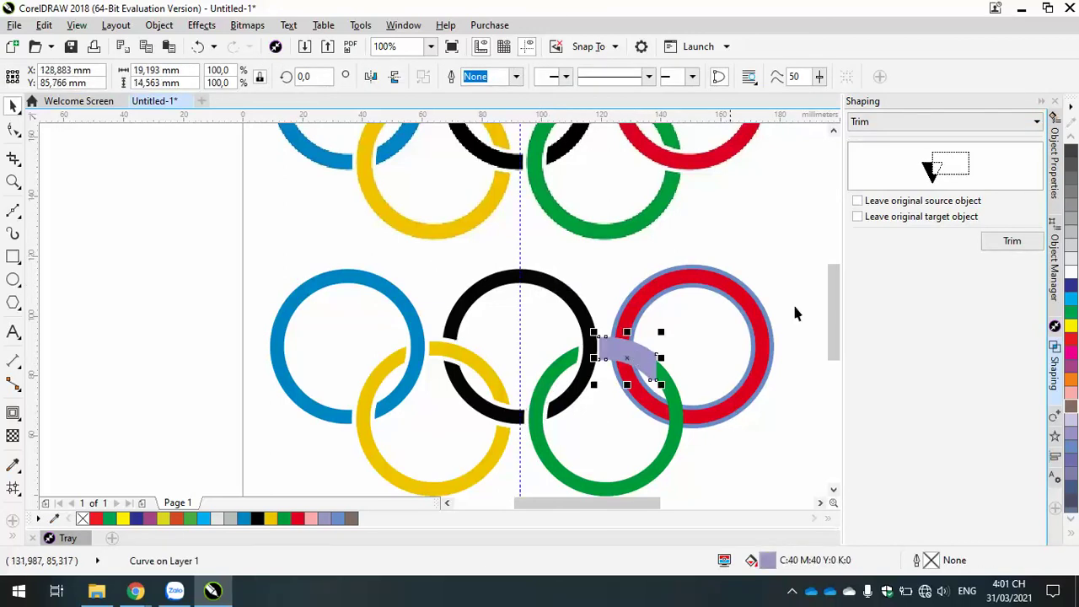
left_click(988, 243)
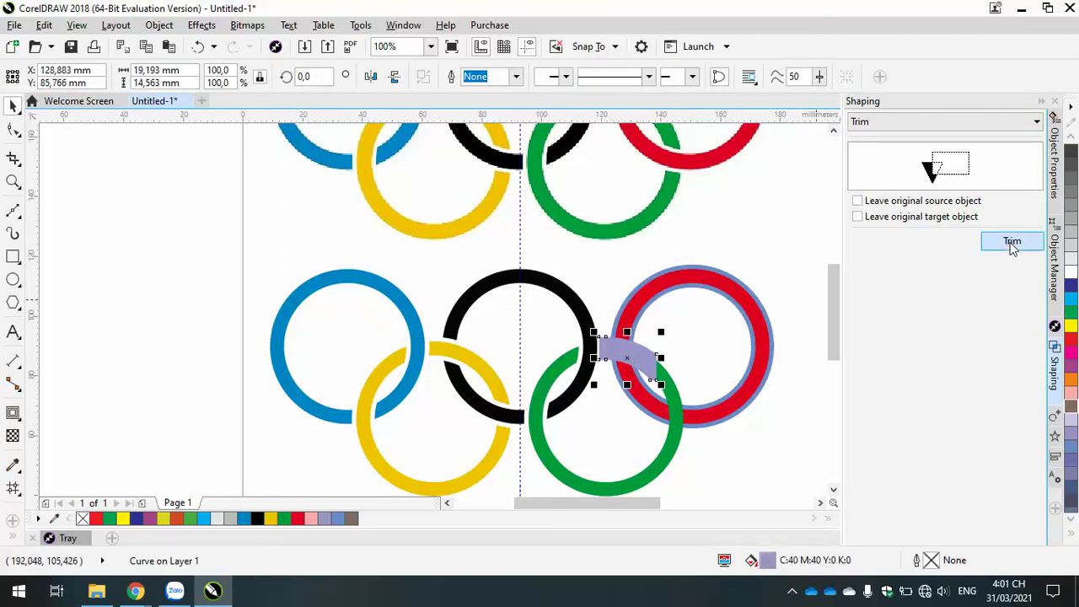
left_click(687, 284)
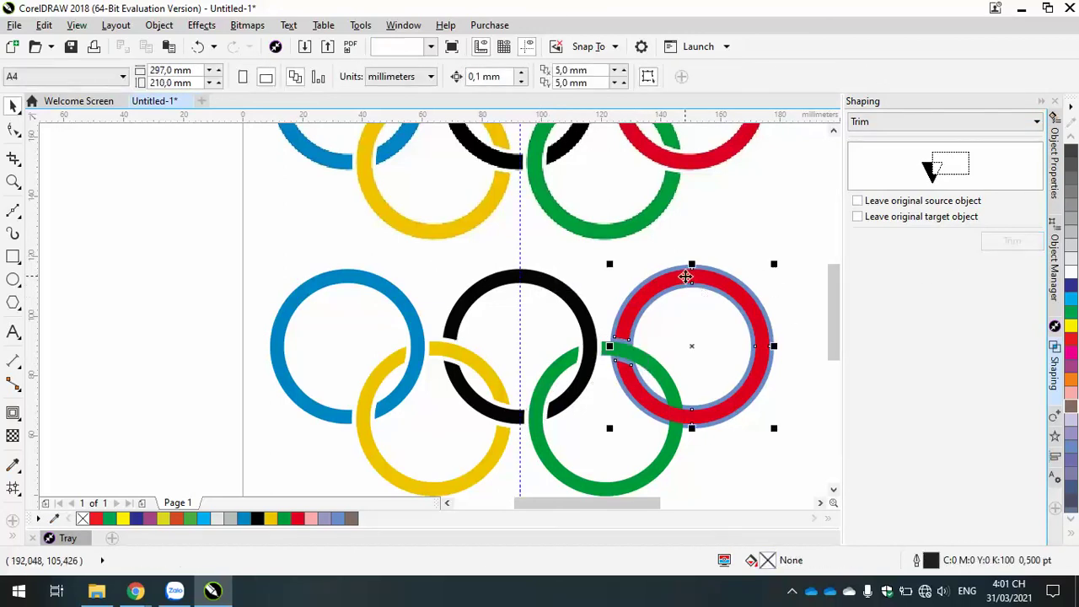
left_click(761, 233)
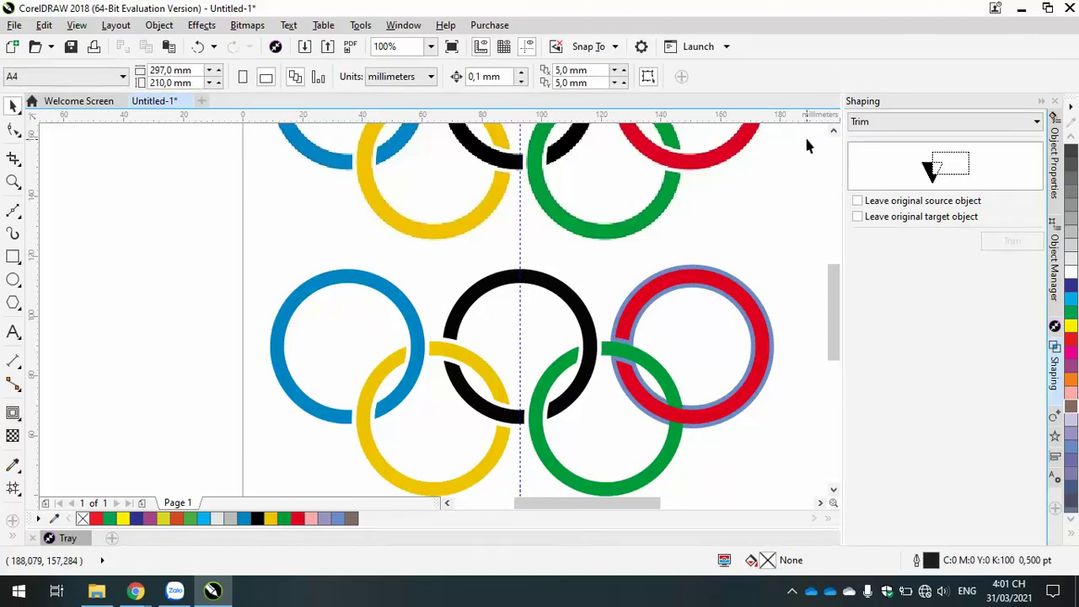
Step: Draw a rectangle about 21 × 25 mm over the lower crossing of the red and green rings
left_click(833, 131)
left_click(833, 132)
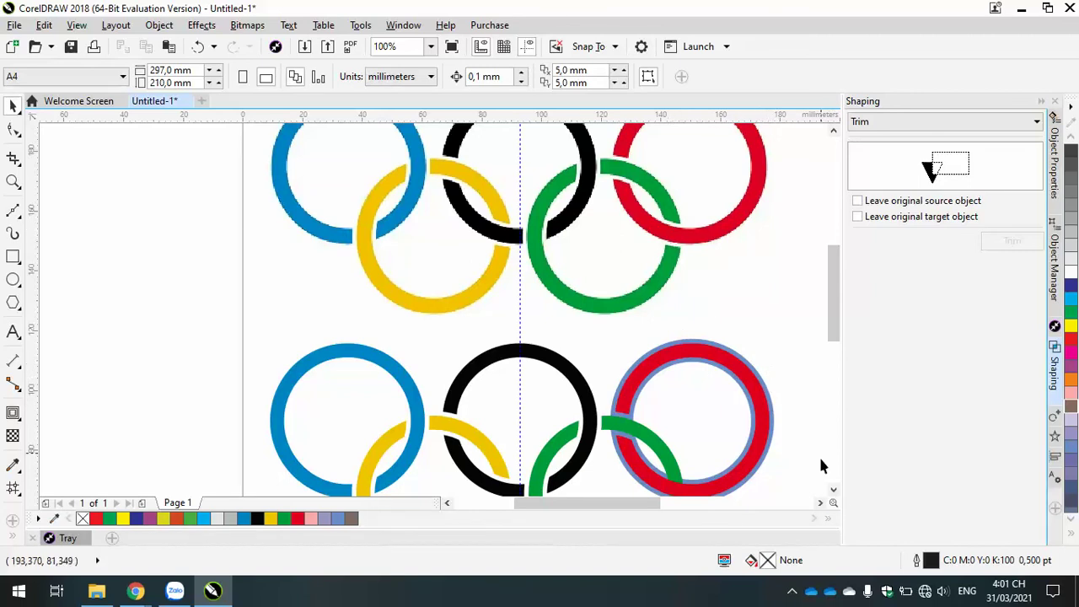
left_click(833, 490)
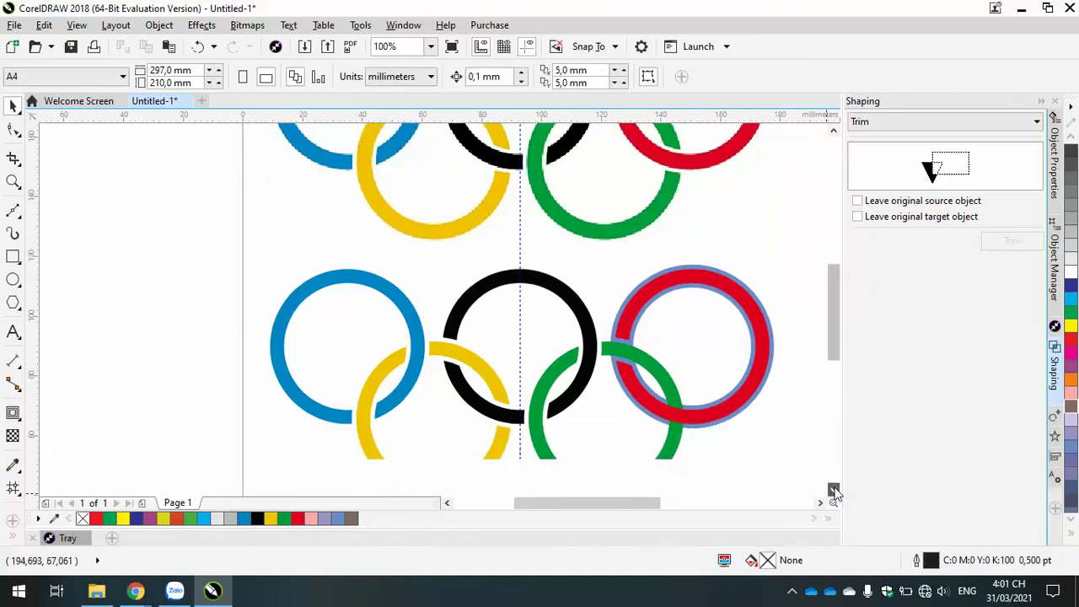
left_click(12, 256)
left_click_drag(719, 452, 645, 369)
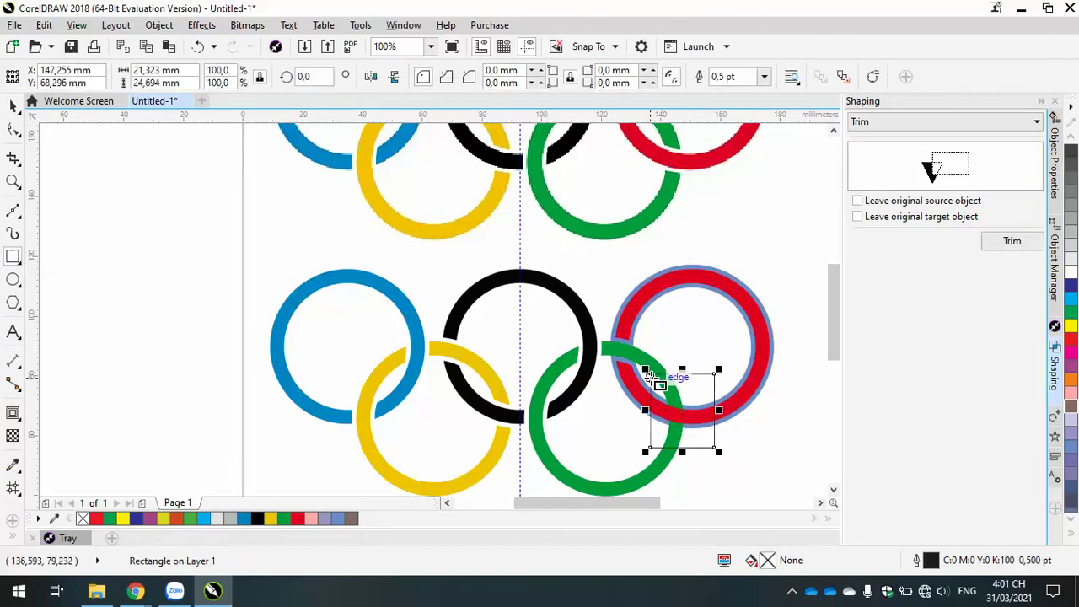
Step: Intersect the rectangle with the red ring's blue backing band, leaving neither original object
left_click(897, 123)
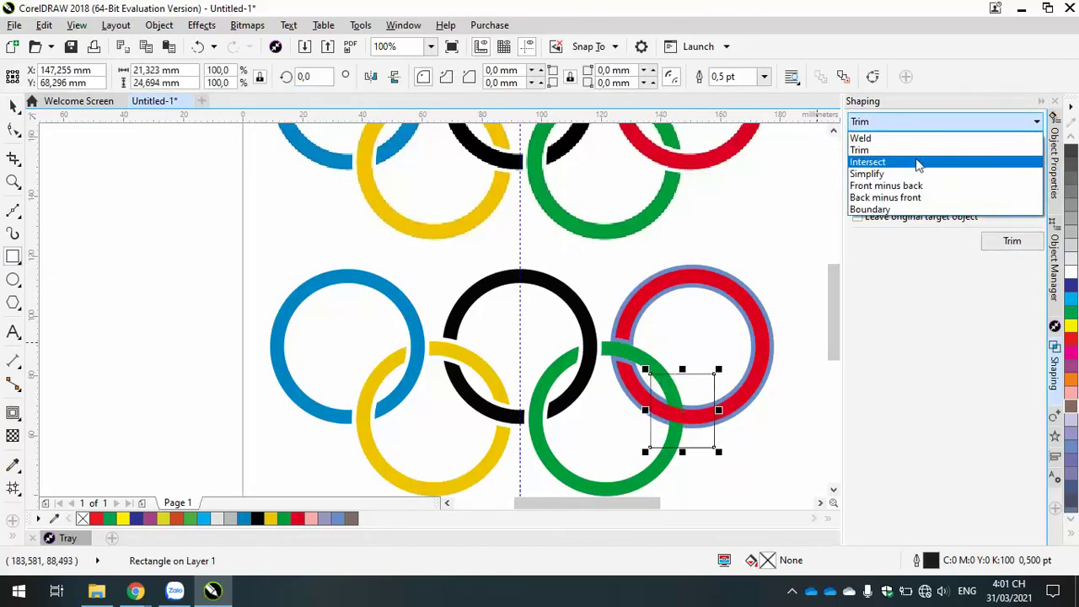
left_click(917, 162)
left_click(1005, 241)
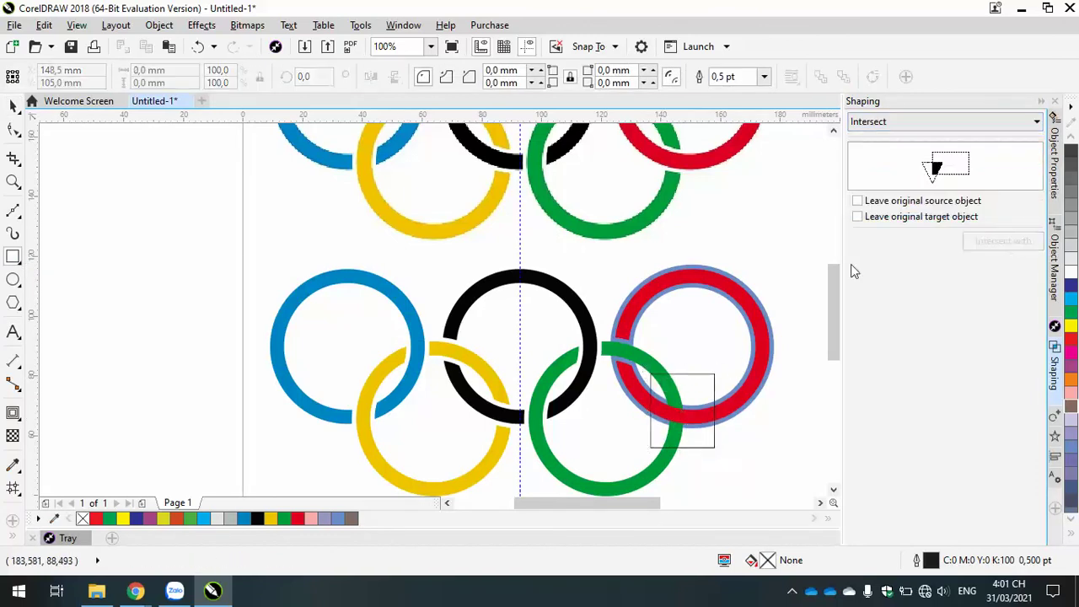
left_click(727, 277)
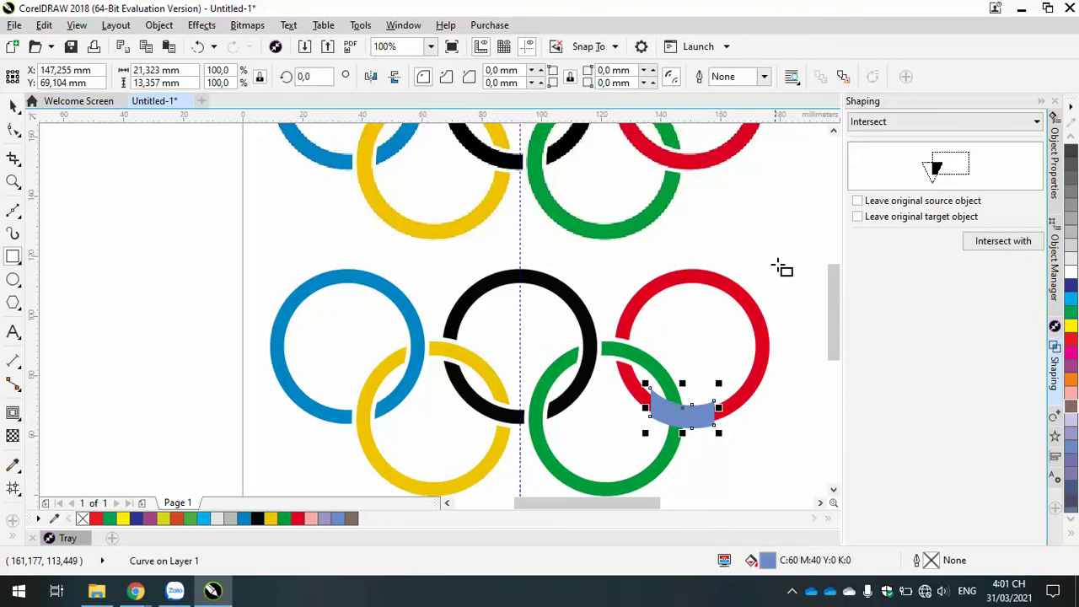
Step: Trim the green ring with the blue piece at its lower crossing with the red ring, leaving neither original object
left_click(918, 121)
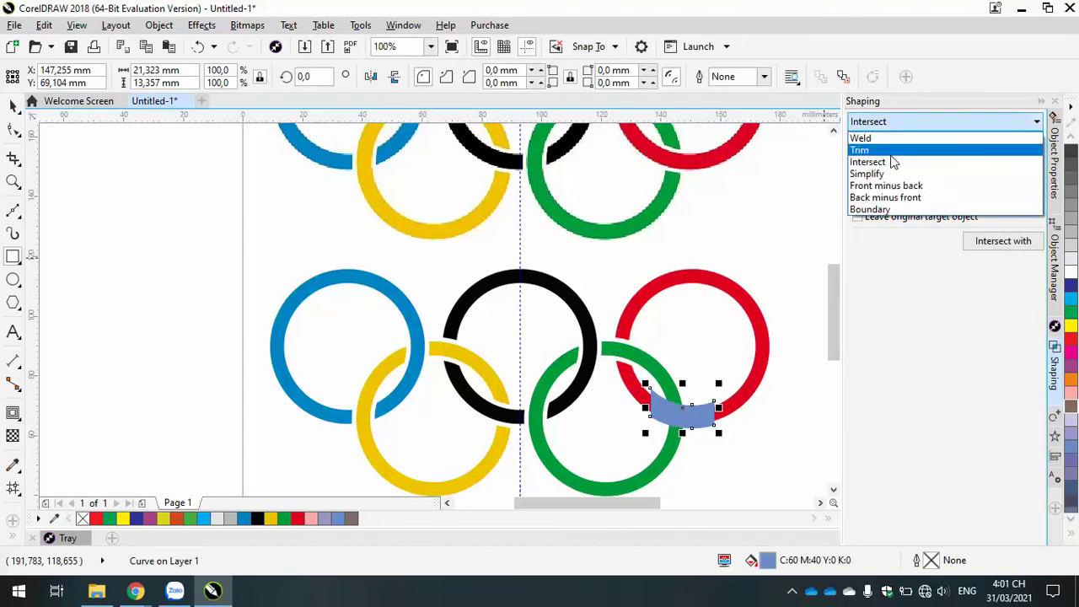
left_click(894, 149)
left_click(1007, 250)
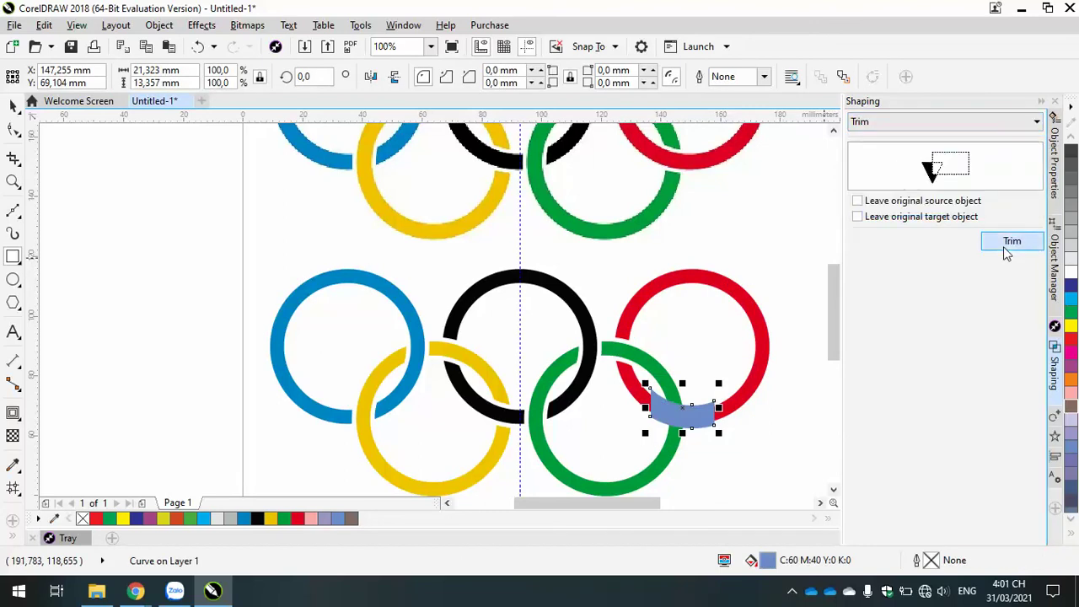
left_click(678, 449)
key("Escape")
scroll(722, 461, "down", 2)
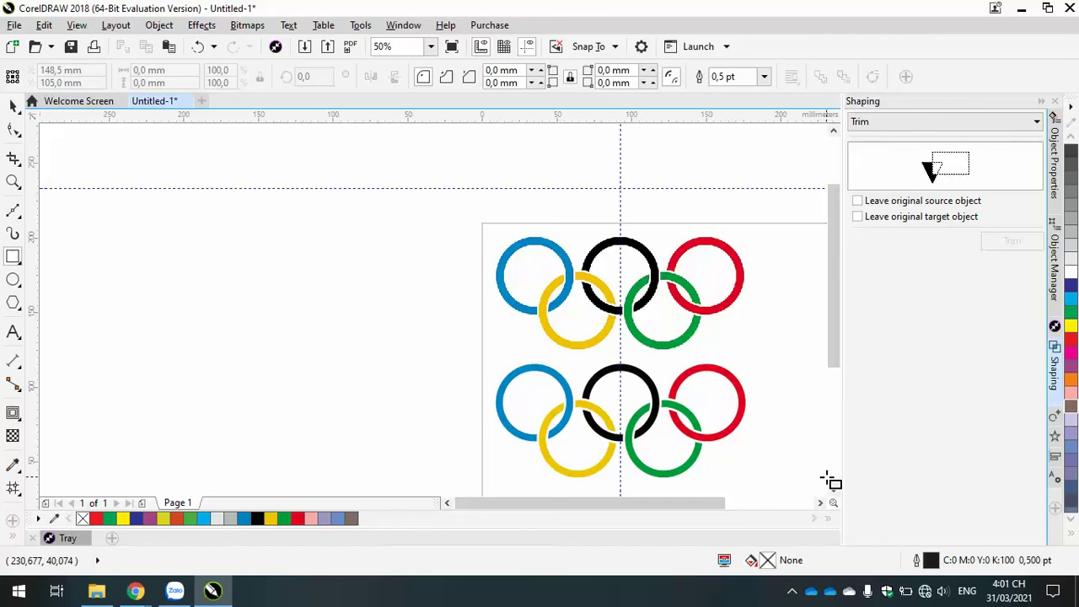
key("F8")
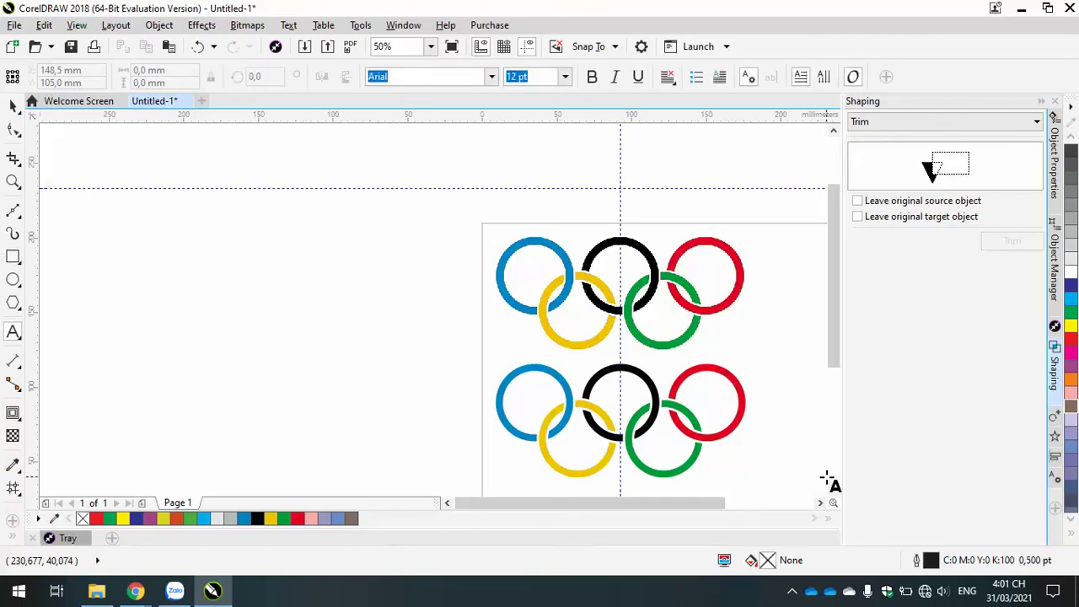
key("F10")
left_click(790, 591)
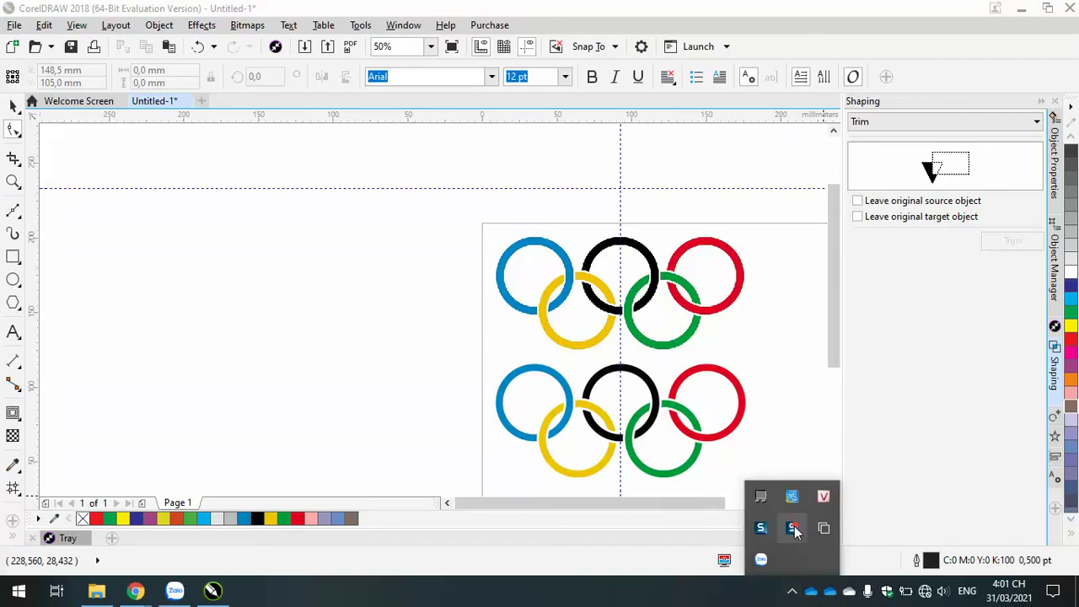